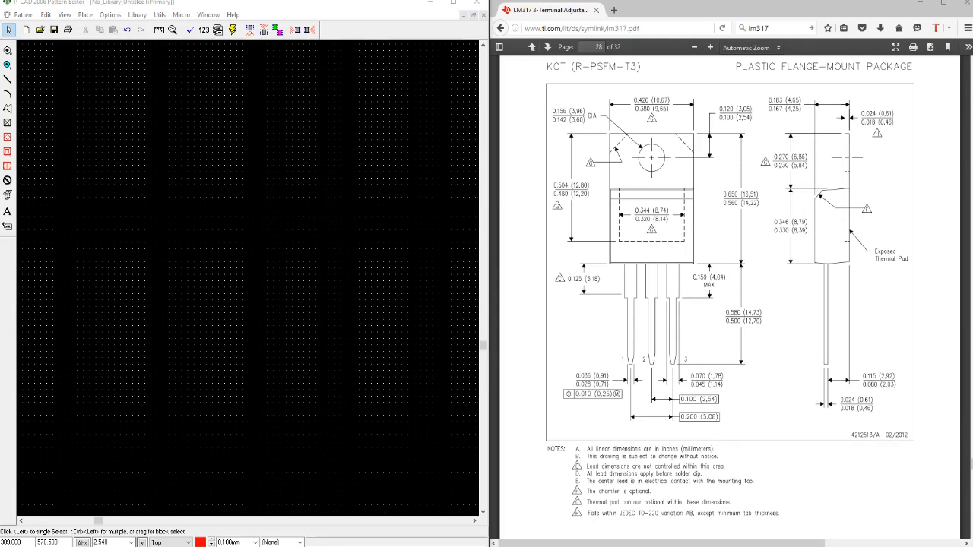
Switch to Paint and examine the dimensioned triangle sketch, then return to the pattern editor and datasheet
left_click(214, 5)
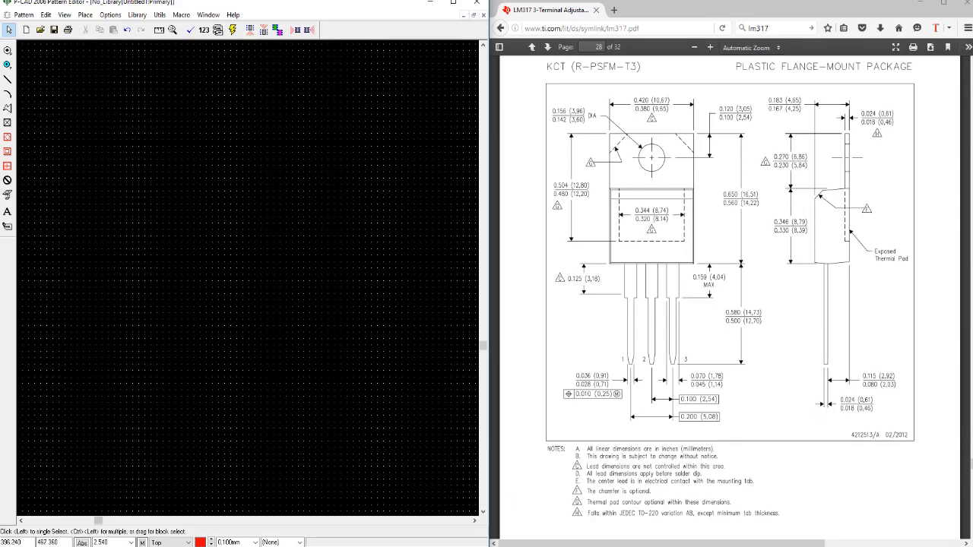
left_click(363, 528)
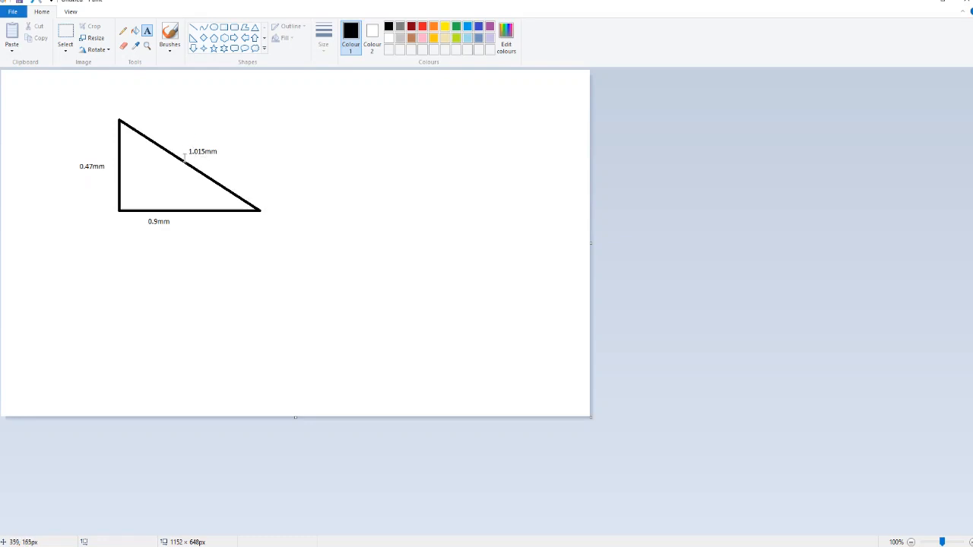
left_click(940, 6)
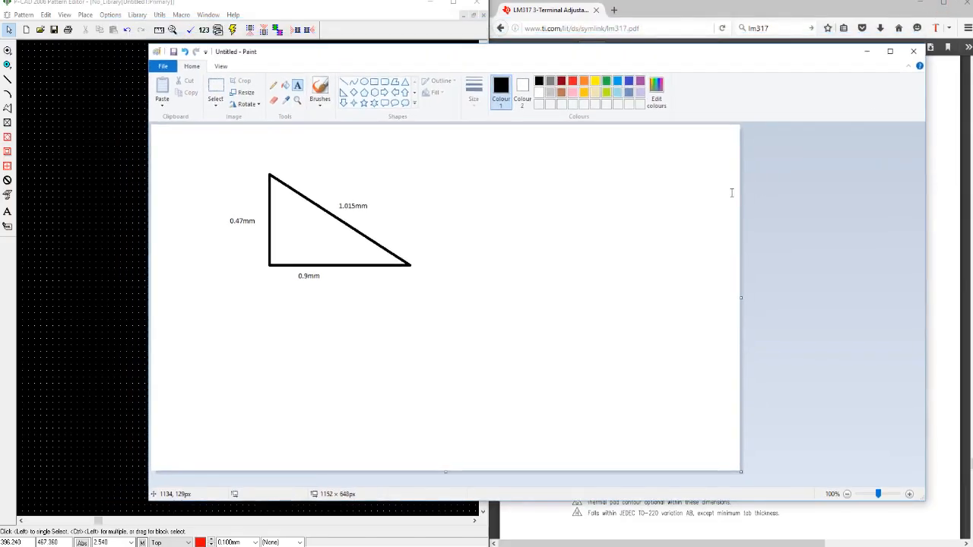
left_click(864, 54)
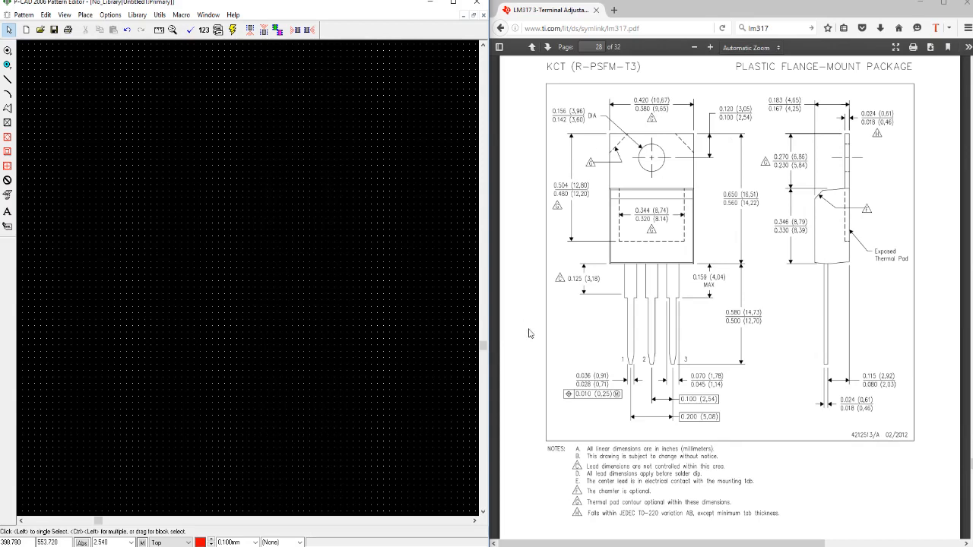
Examine the DCY package drawing on page 23 of the LM317 datasheet and its note on dimension units
left_click(553, 122)
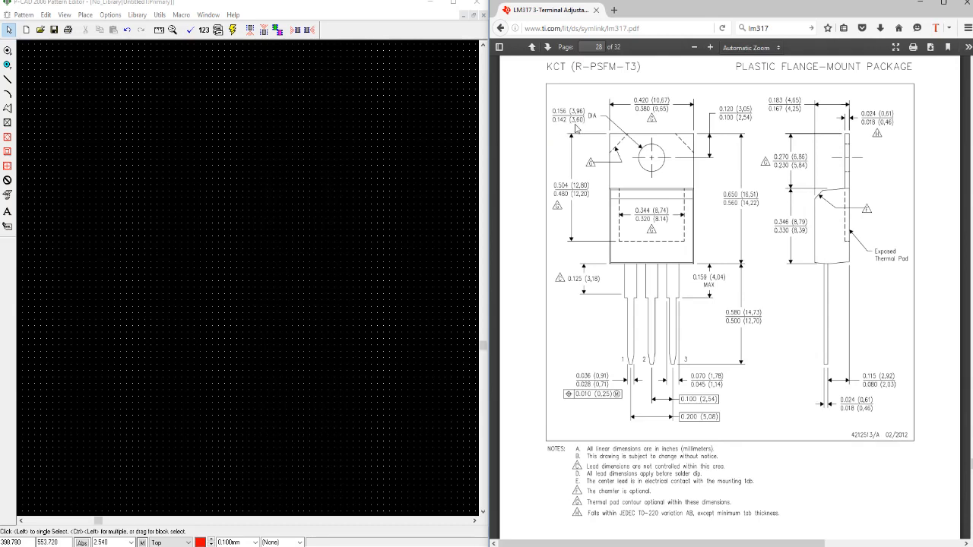
scroll(576, 140, "up", 2)
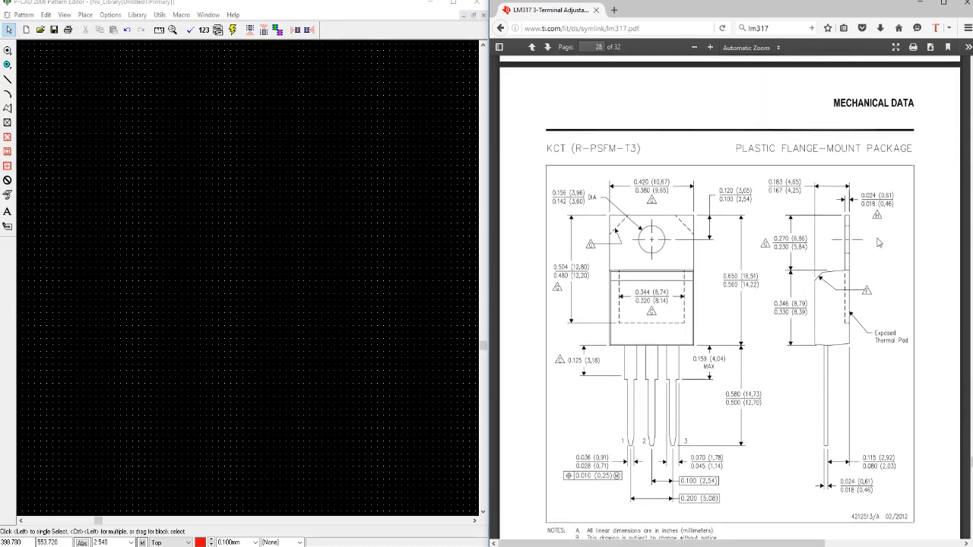
scroll(835, 247, "up", 10)
scroll(827, 241, "up", 15)
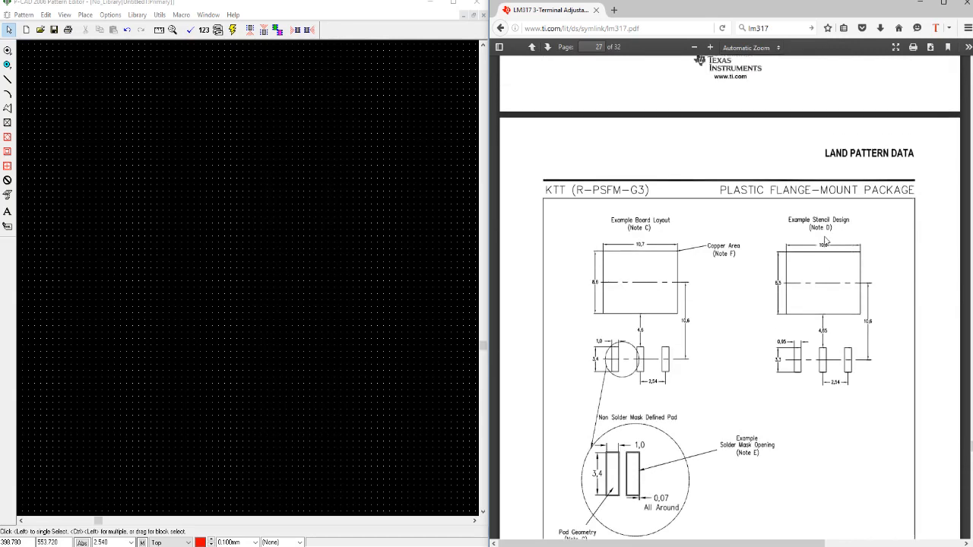
scroll(815, 241, "up", 12)
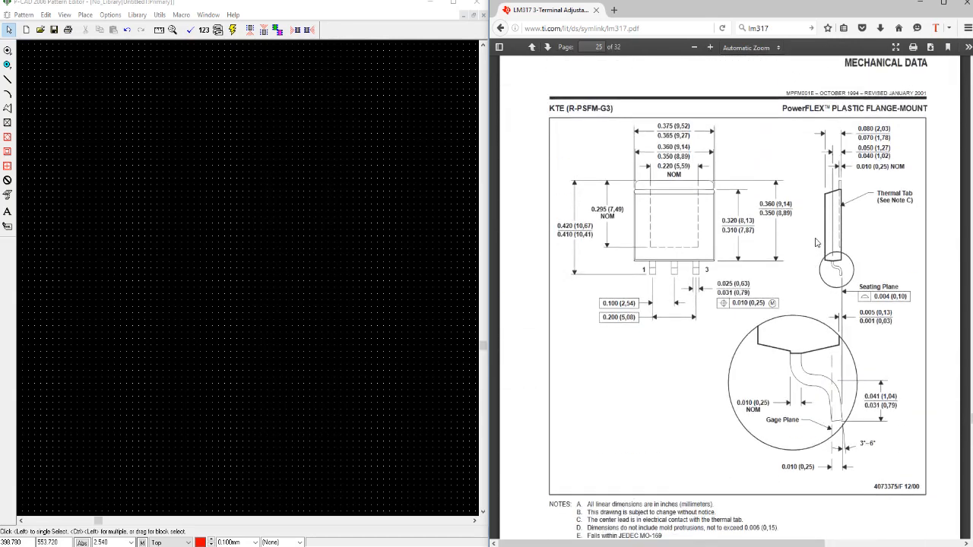
scroll(816, 243, "up", 9)
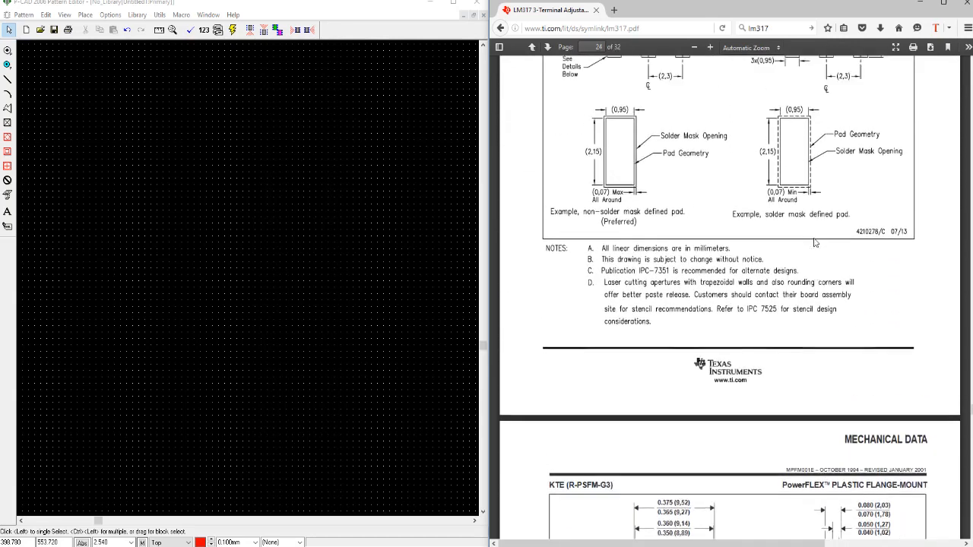
scroll(816, 242, "up", 10)
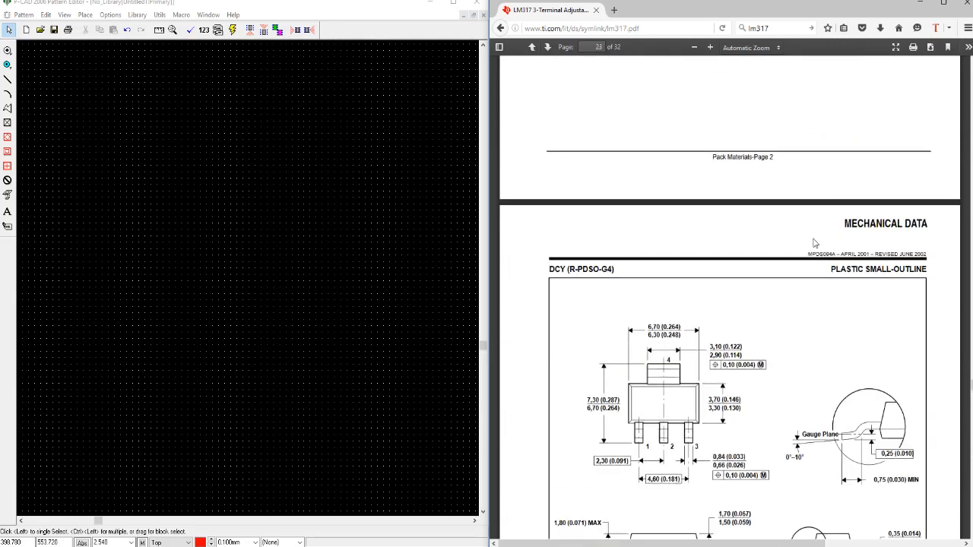
scroll(810, 242, "down", 1)
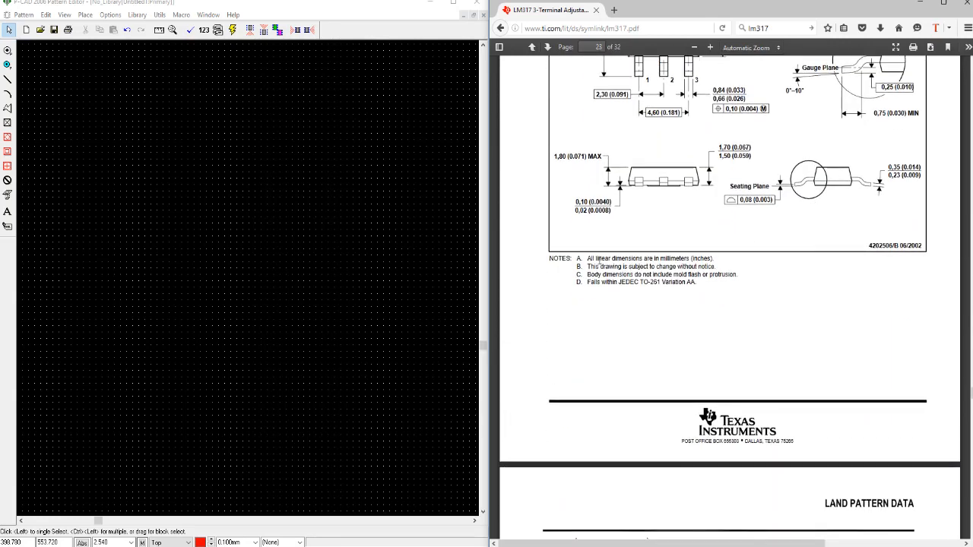
left_click_drag(589, 258, 669, 256)
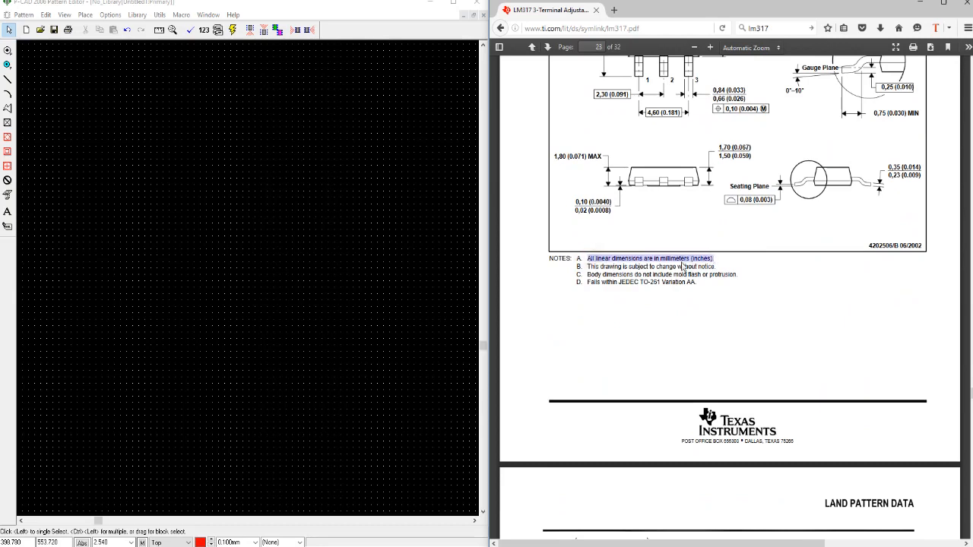
left_click(706, 258)
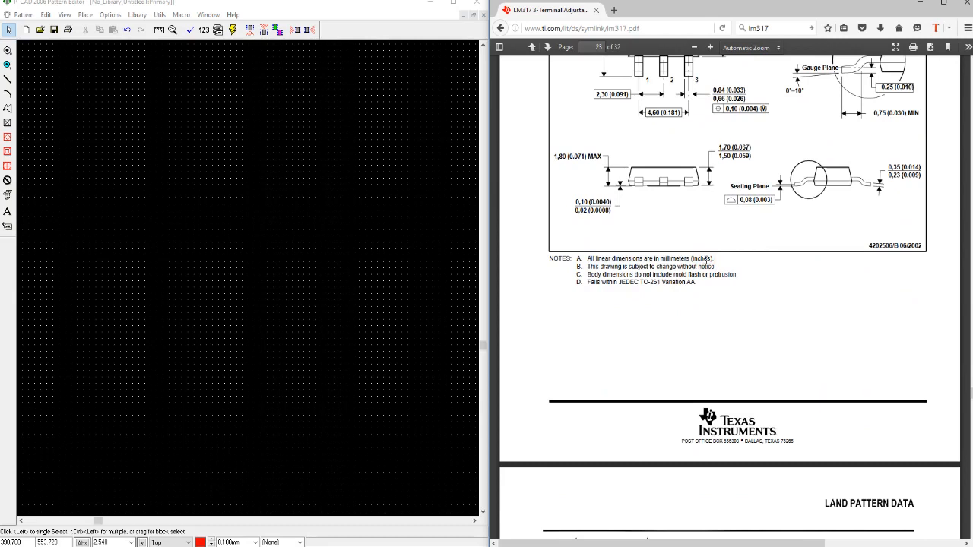
scroll(712, 259, "up", 3)
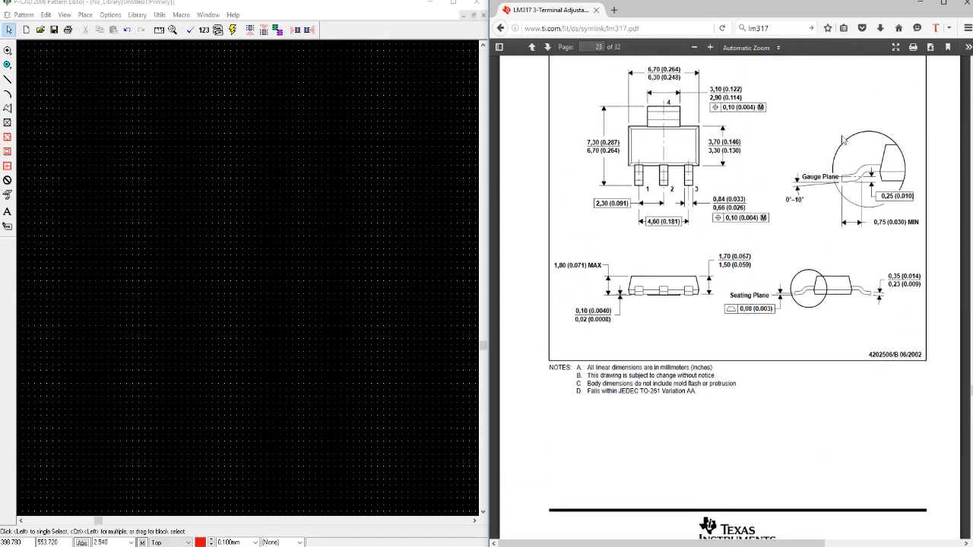
Examine the KCT package drawing on page 28 of the datasheet, including its pin dimensions and units note
scroll(757, 259, "down", 10)
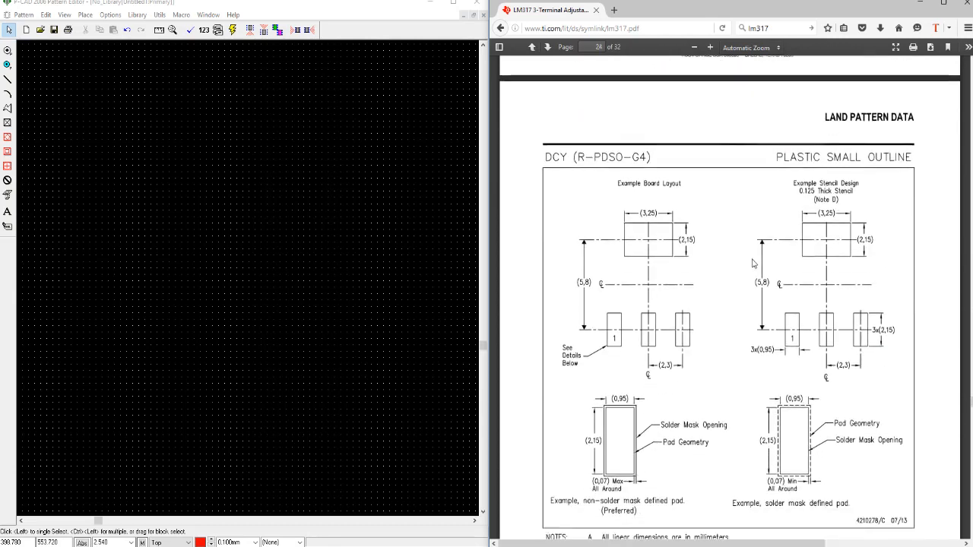
scroll(753, 263, "down", 15)
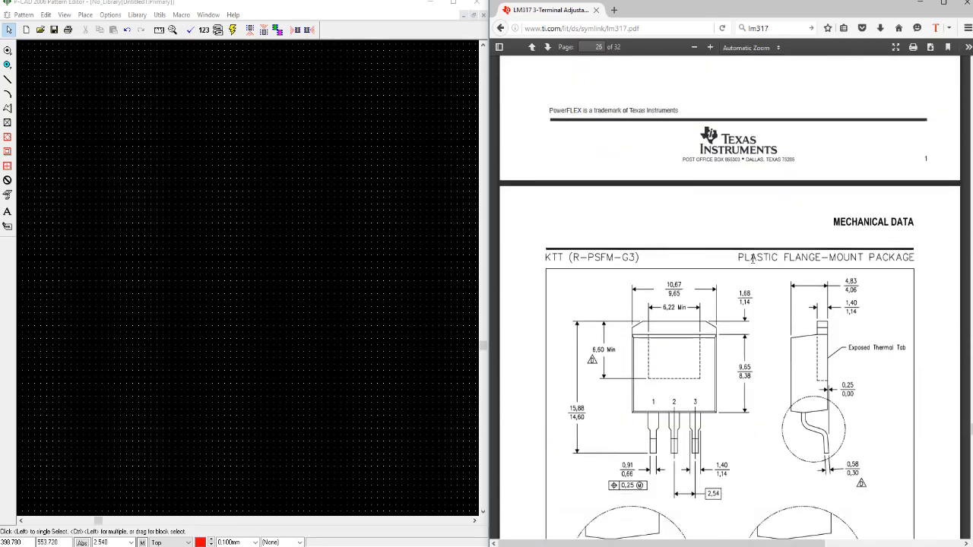
scroll(752, 263, "down", 15)
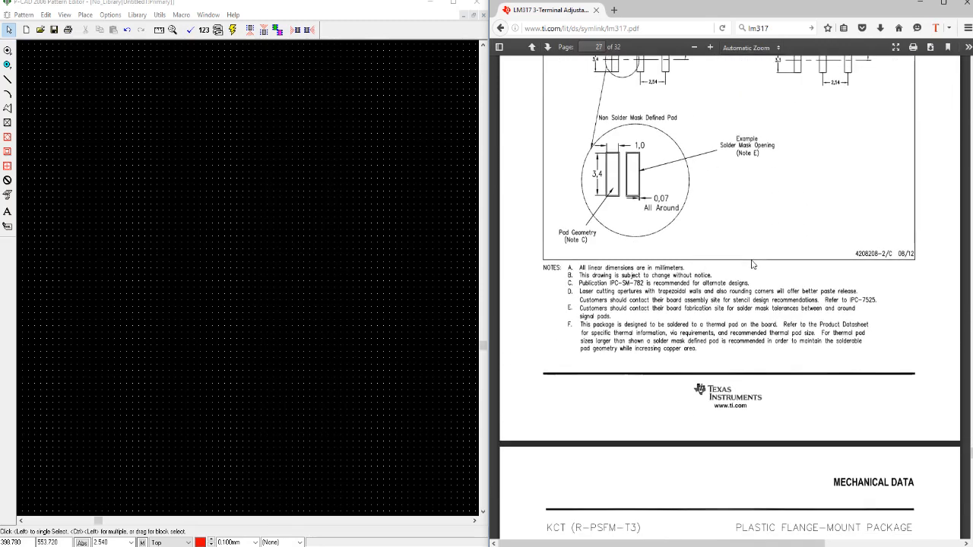
scroll(753, 264, "down", 3)
scroll(753, 264, "up", 2)
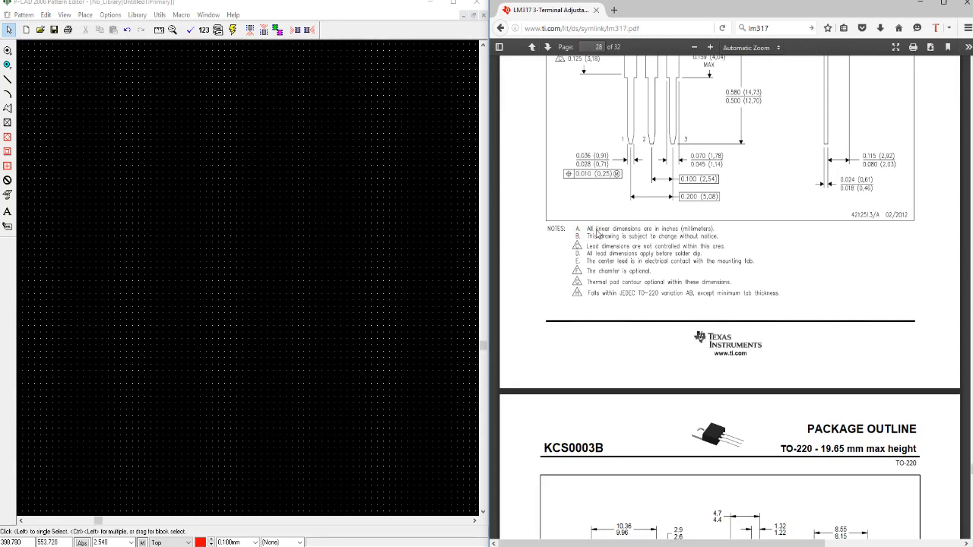
scroll(714, 260, "up", 5)
scroll(714, 261, "down", 5)
scroll(714, 261, "up", 1)
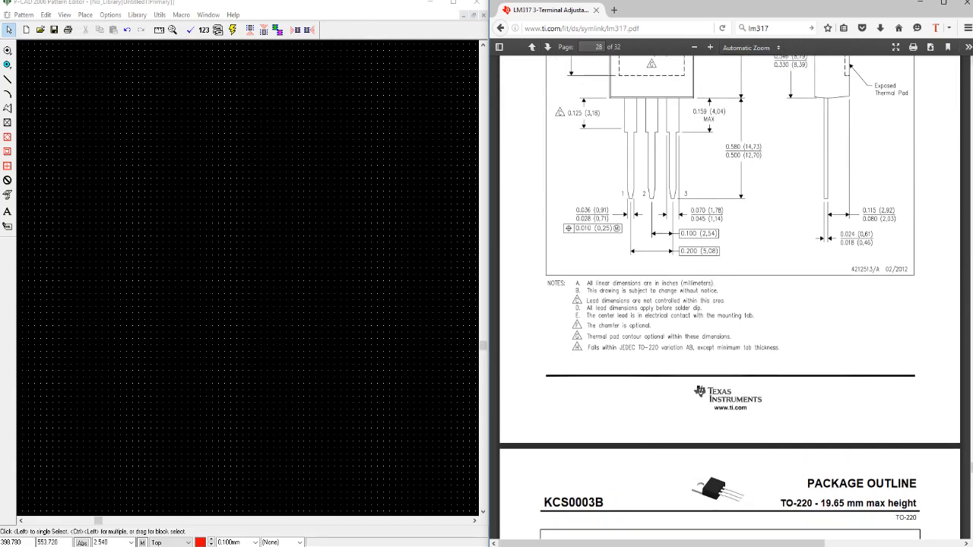
scroll(970, 465, "up", 3)
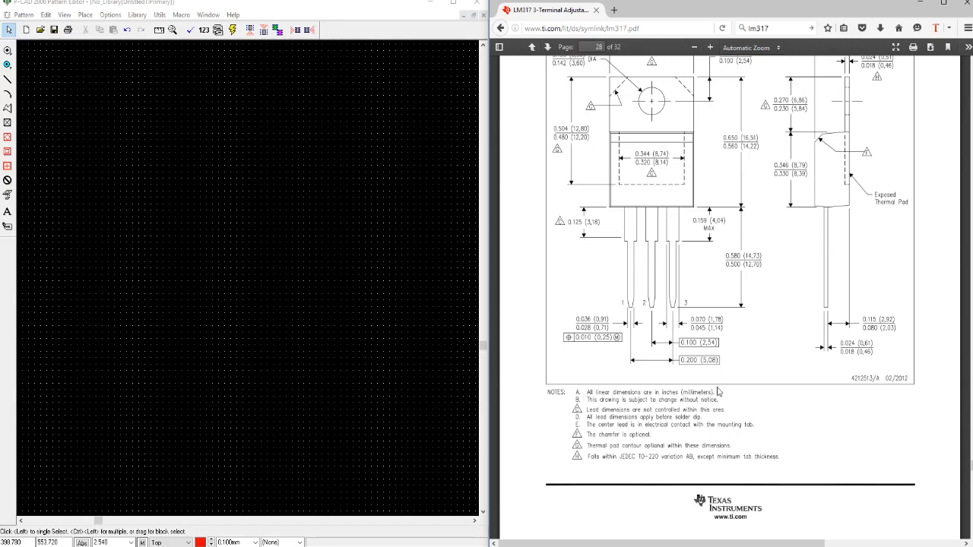
scroll(672, 397, "up", 2)
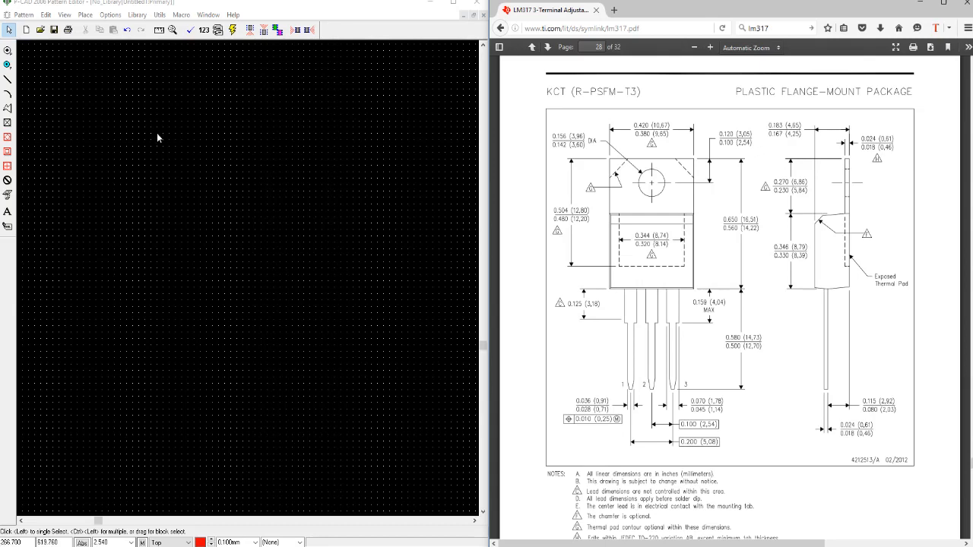
Review the pattern editor's configuration options and the current grid spacing
left_click(111, 15)
left_click(127, 38)
left_click(211, 363)
left_click(102, 542)
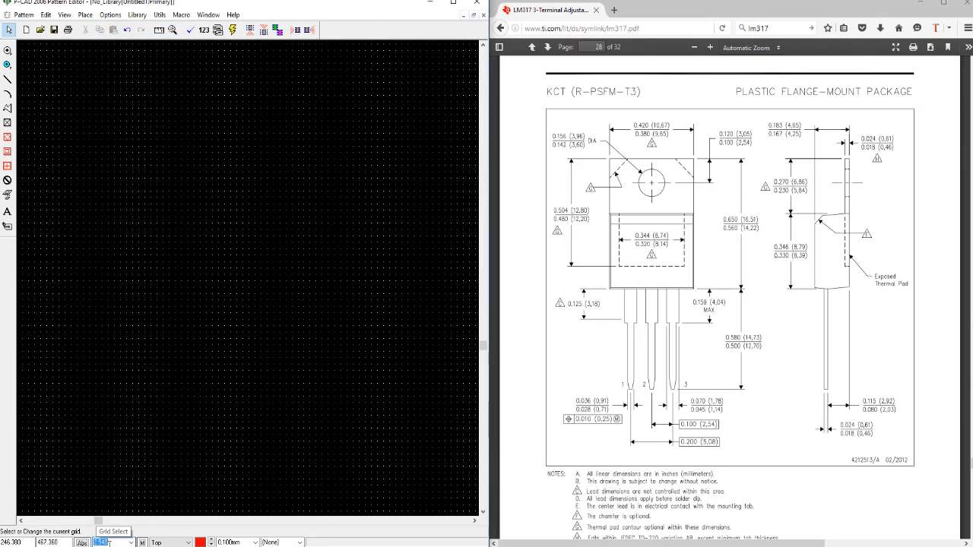
left_click(162, 415)
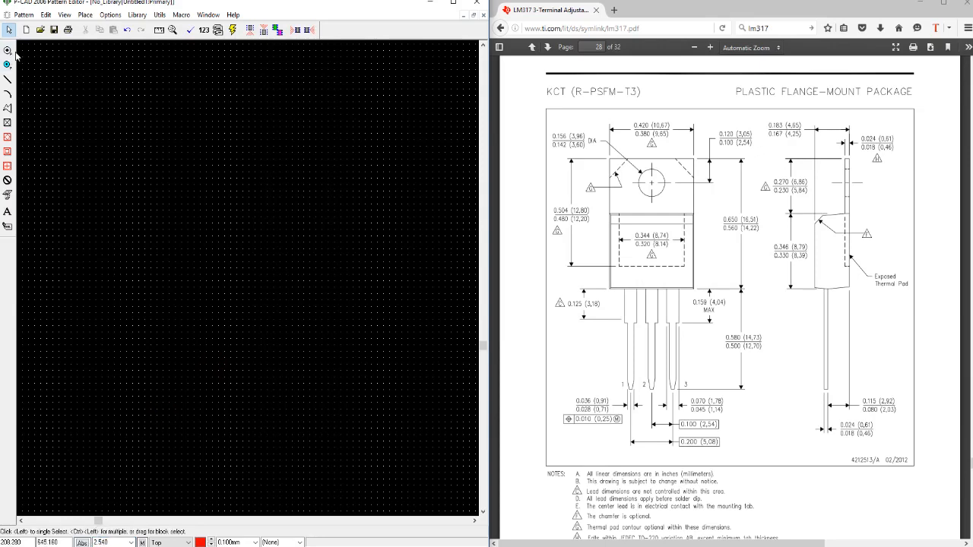
Start a copy of the default pad style and begin its name with TH:RRx
left_click(108, 15)
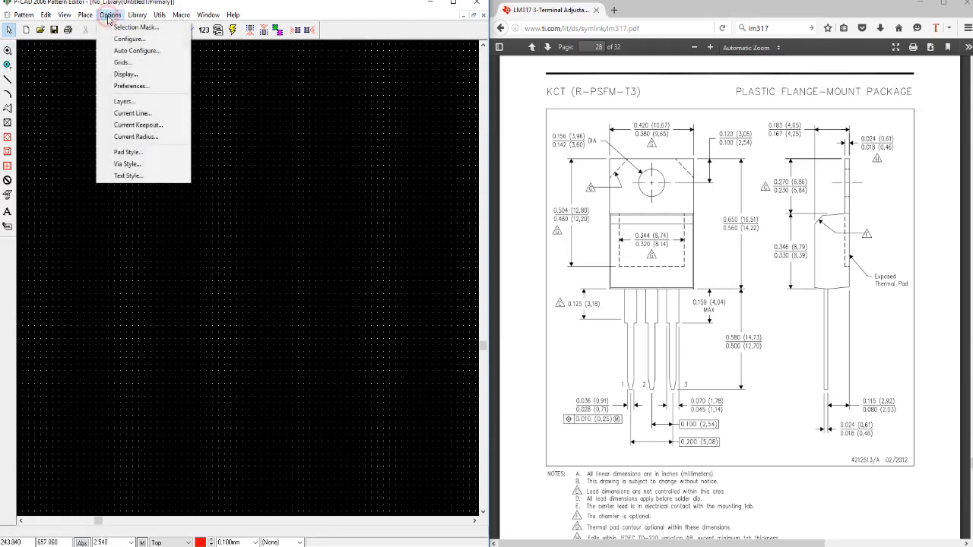
left_click(122, 150)
left_click(284, 218)
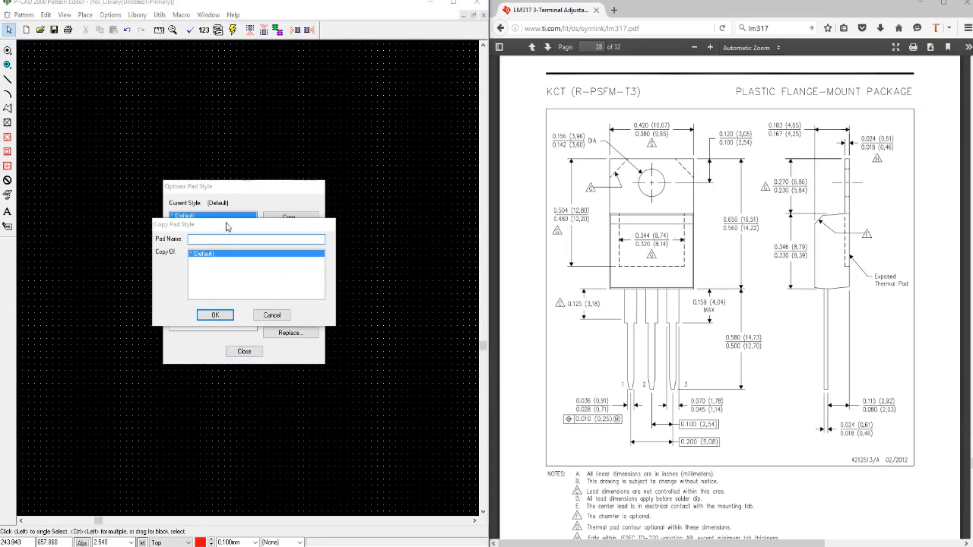
left_click_drag(227, 225, 246, 261)
left_click(229, 274)
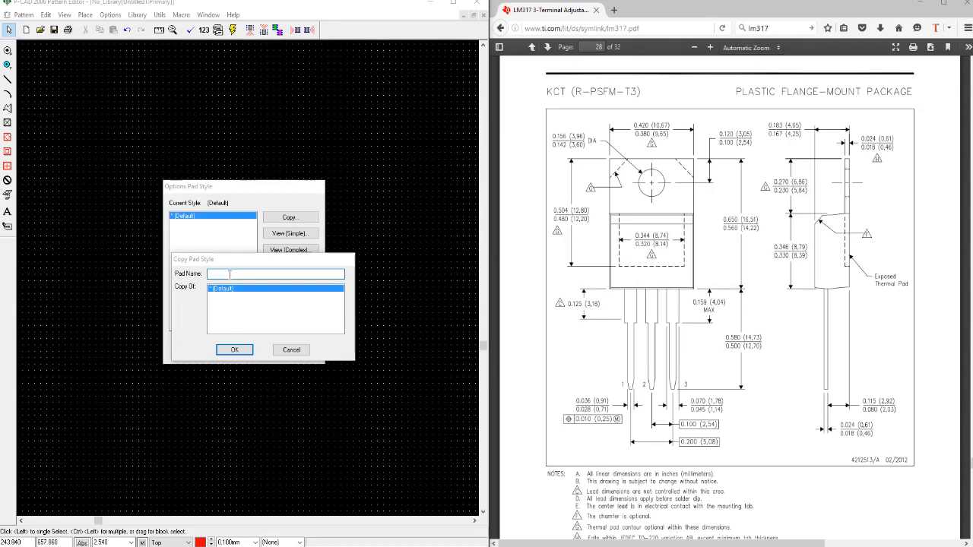
type("TH")
type("RRx")
Check the triangle sketch in Paint, complete the pad style name as TH:RRx2.4y2.4_D1.3, and create the style
left_click(336, 545)
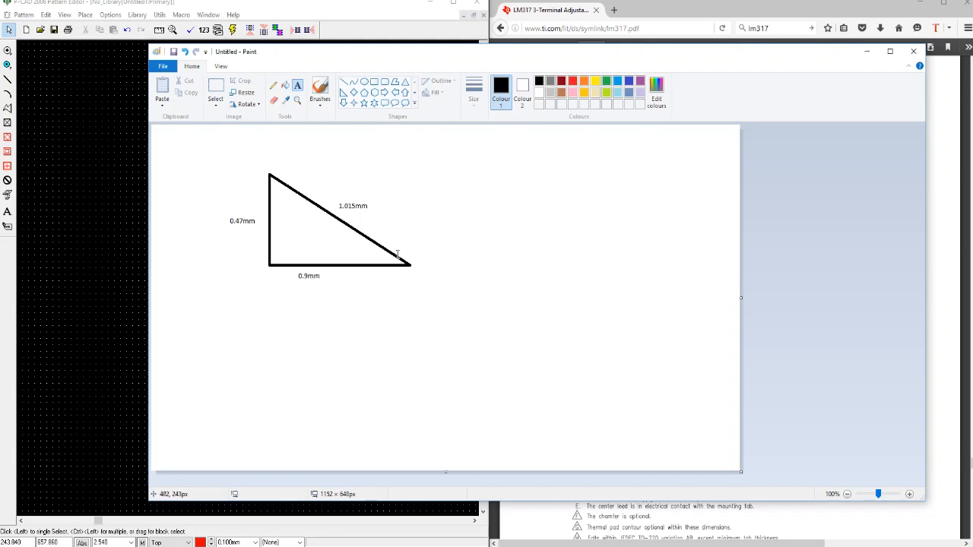
left_click(108, 273)
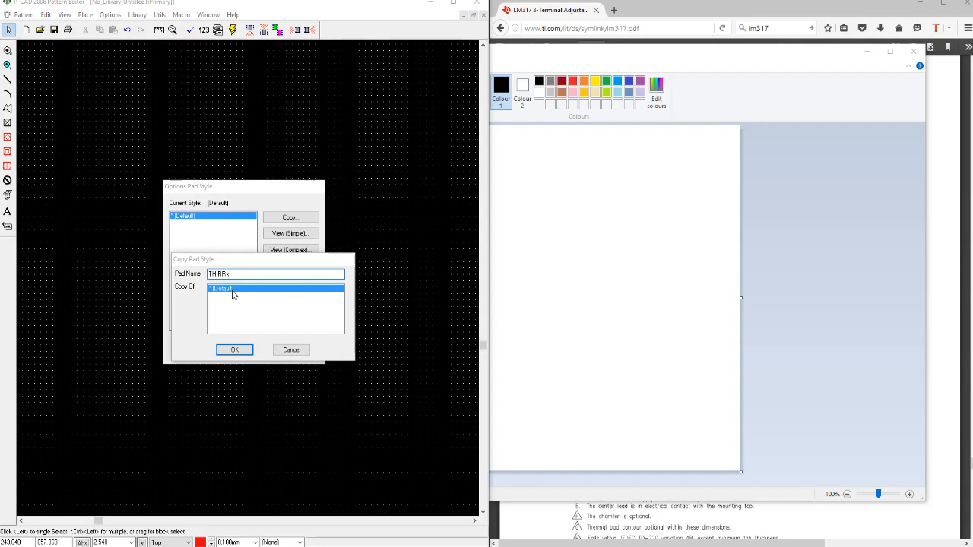
type("2.4y2.4_D1.3")
left_click_drag(250, 275, 253, 275)
type("0")
left_click(268, 275)
left_click(234, 350)
Set the TH:RRx2.4y2.4_D1.3 pad style's width and height to 2.4 mm and its hole diameter to 1.3 mm
left_click(220, 225)
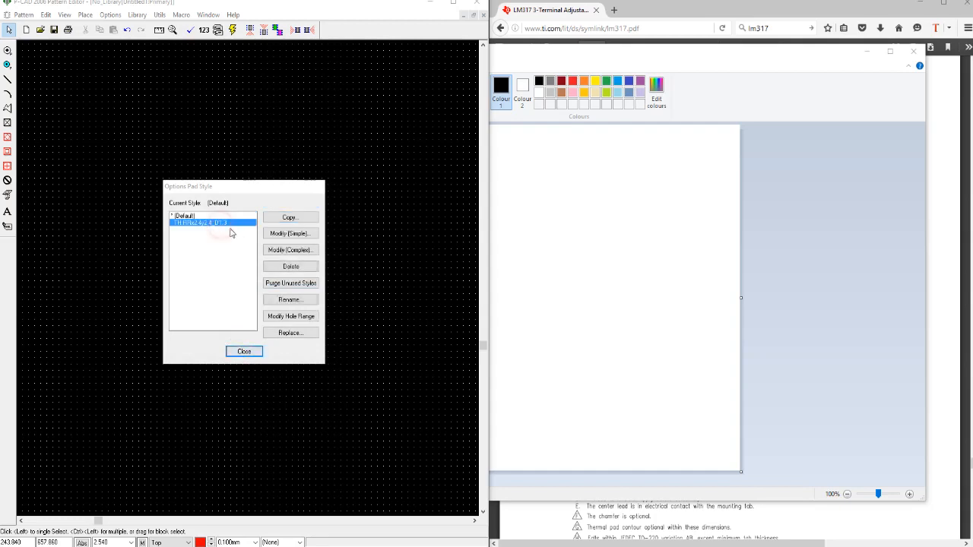
left_click(281, 234)
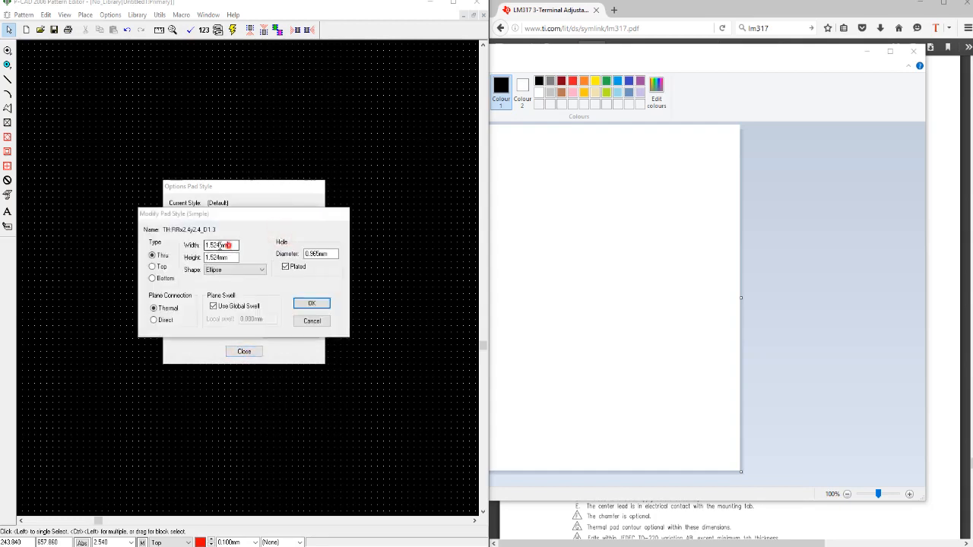
type("2.4")
key("Tab")
type("2.4")
key("Tab")
left_click(327, 254)
double_click(328, 254)
type("1.3")
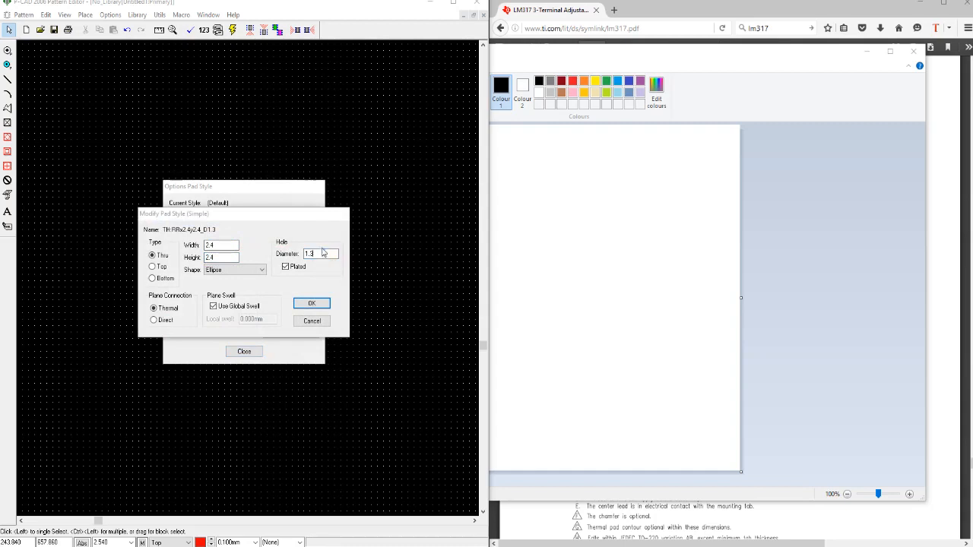
Set the new pad style's shape to Rounded Rectangle and close the pad style settings
left_click(255, 271)
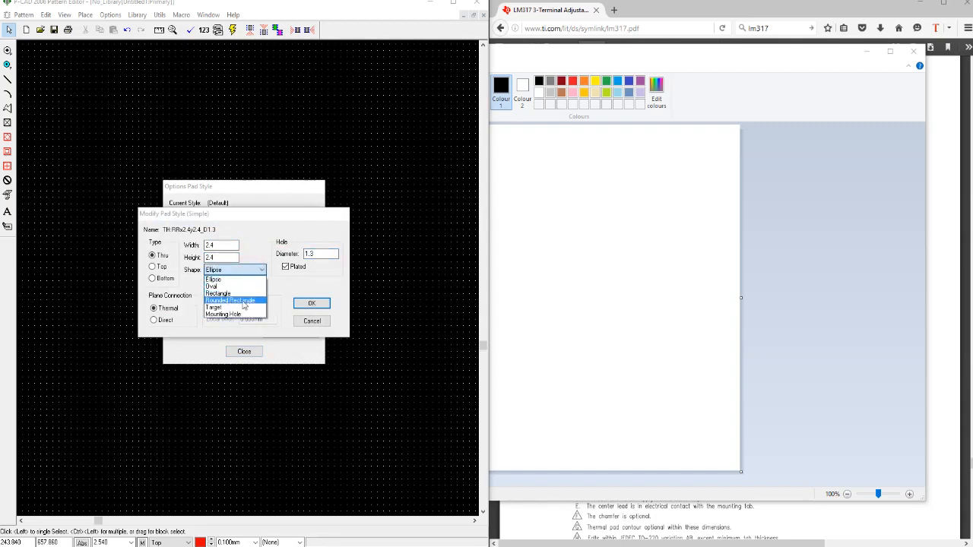
left_click(243, 301)
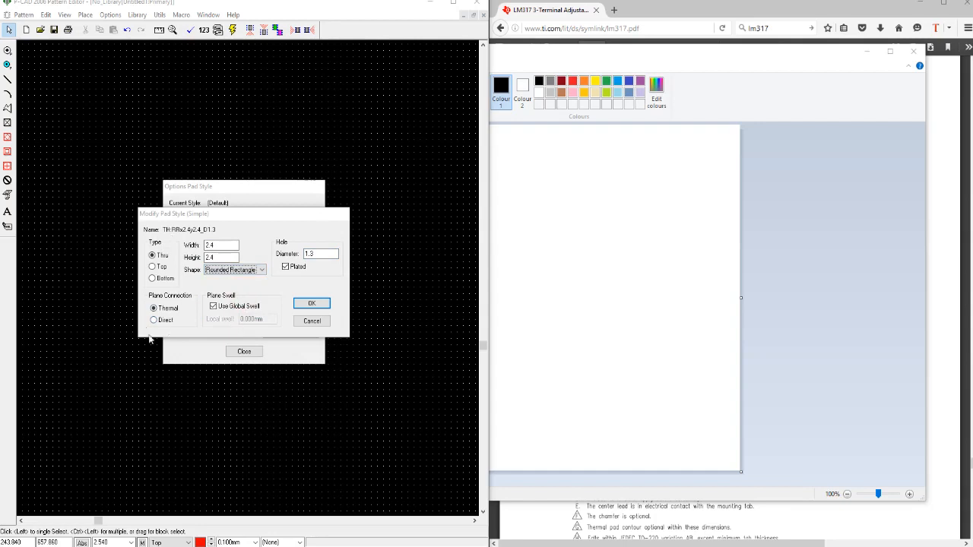
left_click(313, 305)
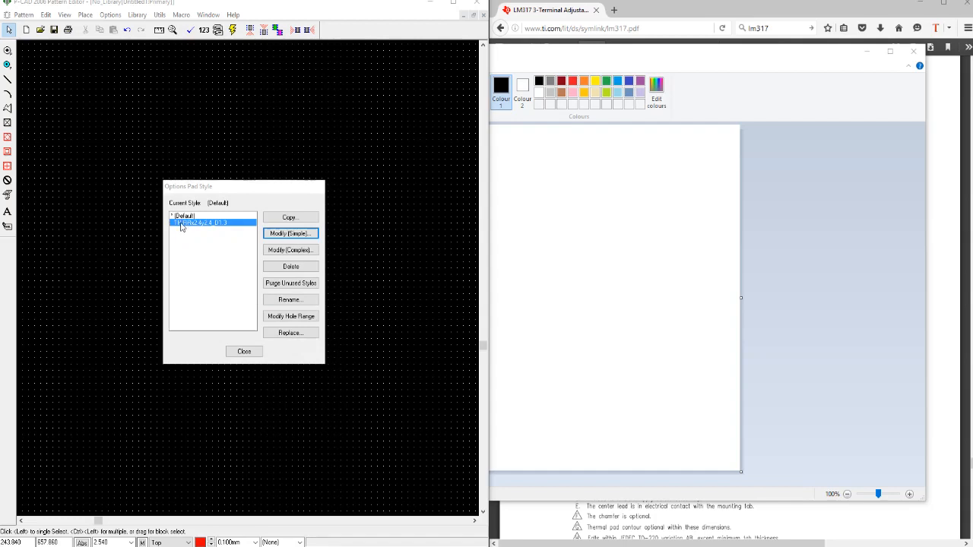
key("Escape")
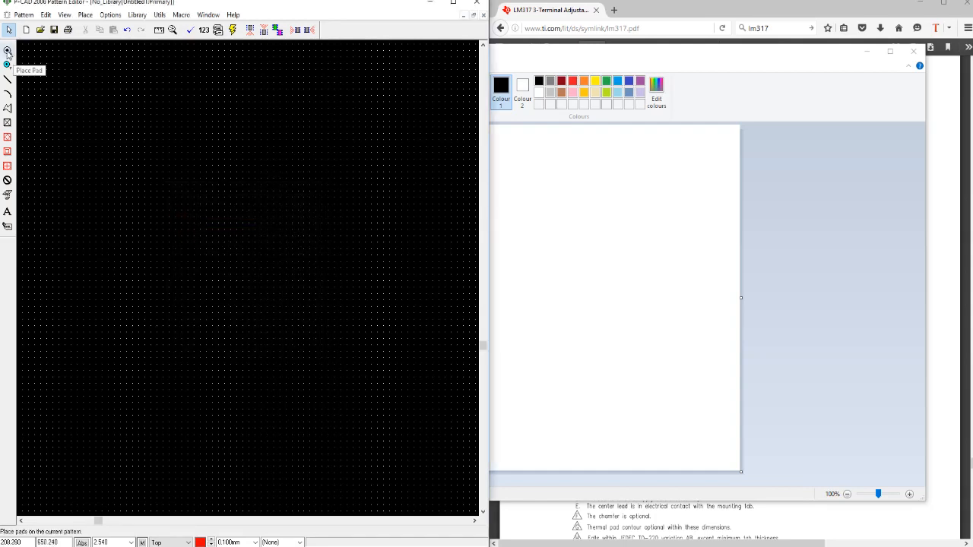
Place three pads in a horizontal row at 2.54 mm spacing, numbered from 1 with an increment of 1
left_click(7, 51)
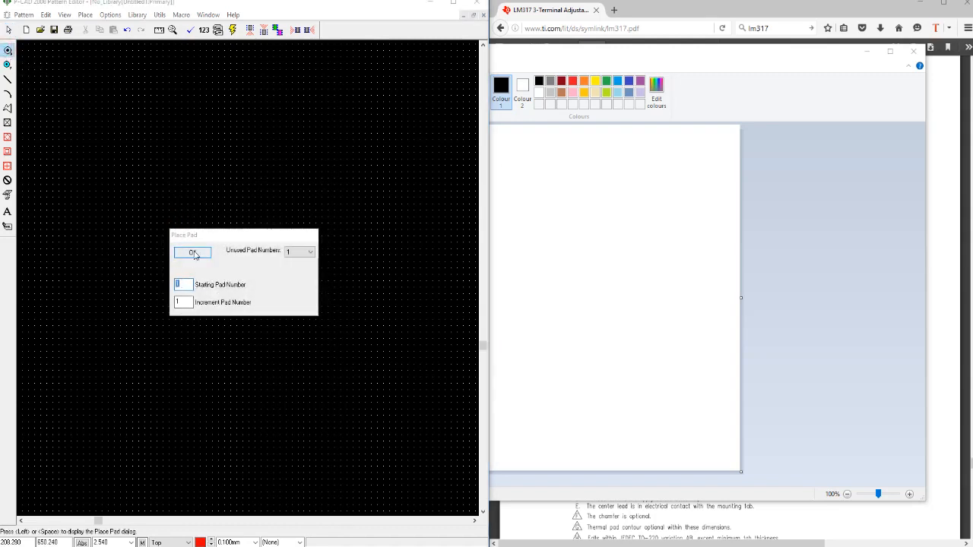
left_click(193, 253)
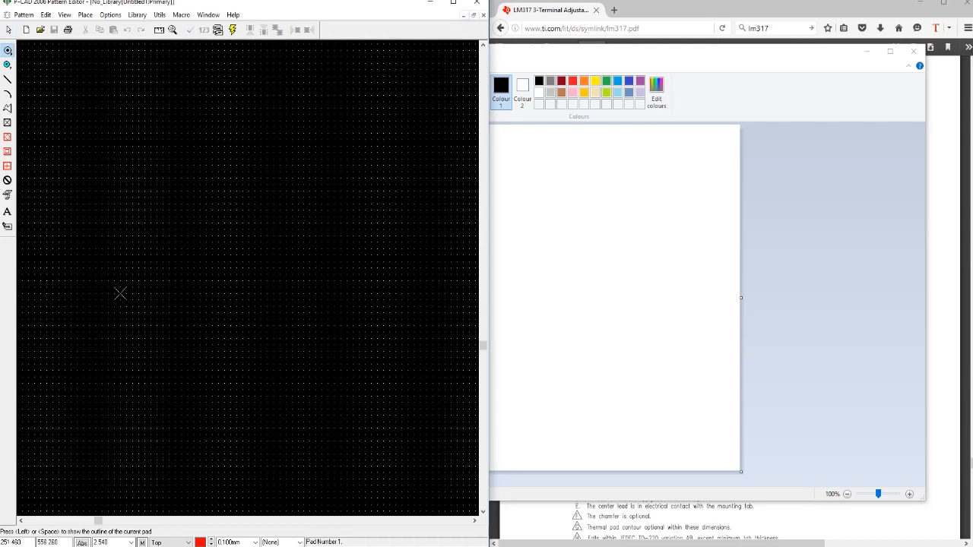
scroll(248, 279, "up", 2)
scroll(248, 278, "up", 3)
left_click_drag(242, 283, 247, 278)
scroll(247, 278, "down", 2)
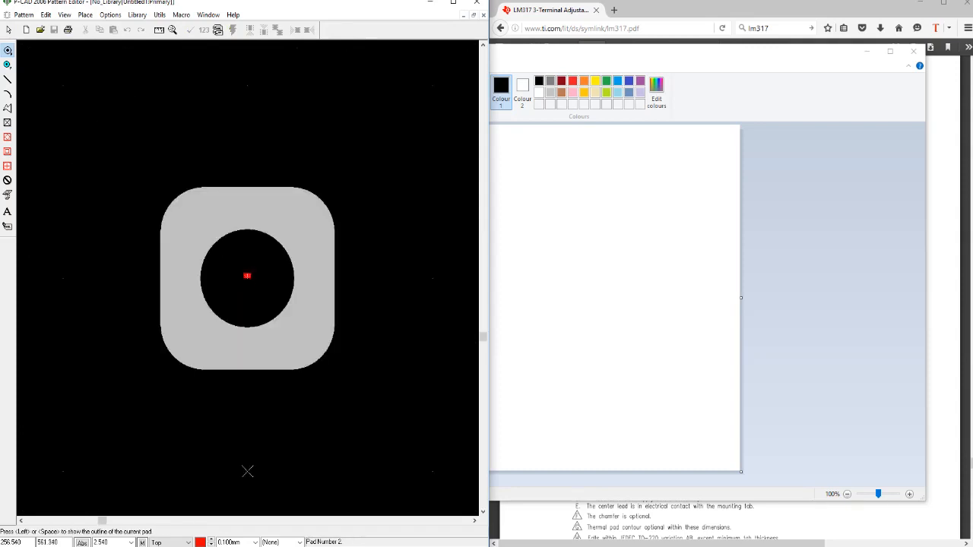
scroll(247, 278, "down", 1)
left_click_drag(339, 276, 339, 277)
left_click_drag(432, 278, 432, 278)
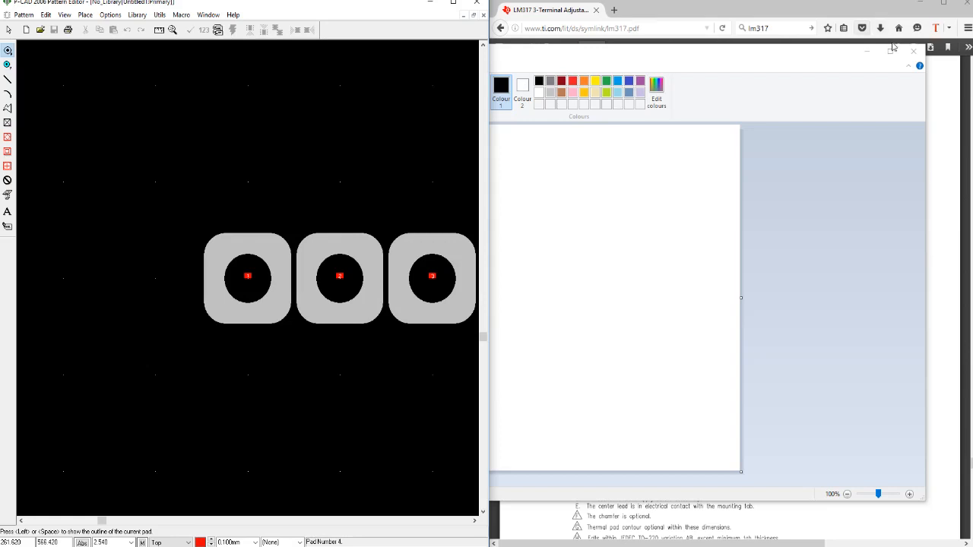
Minimise Paint to uncover the datasheet's KCT package drawing, centre the three pads in view, and stop placing pads
left_click(869, 55)
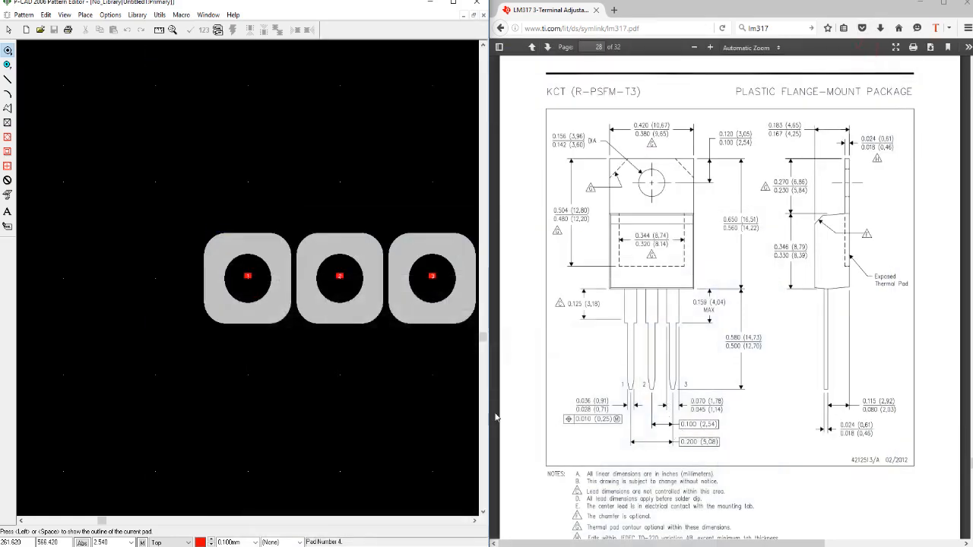
scroll(433, 373, "right", 1)
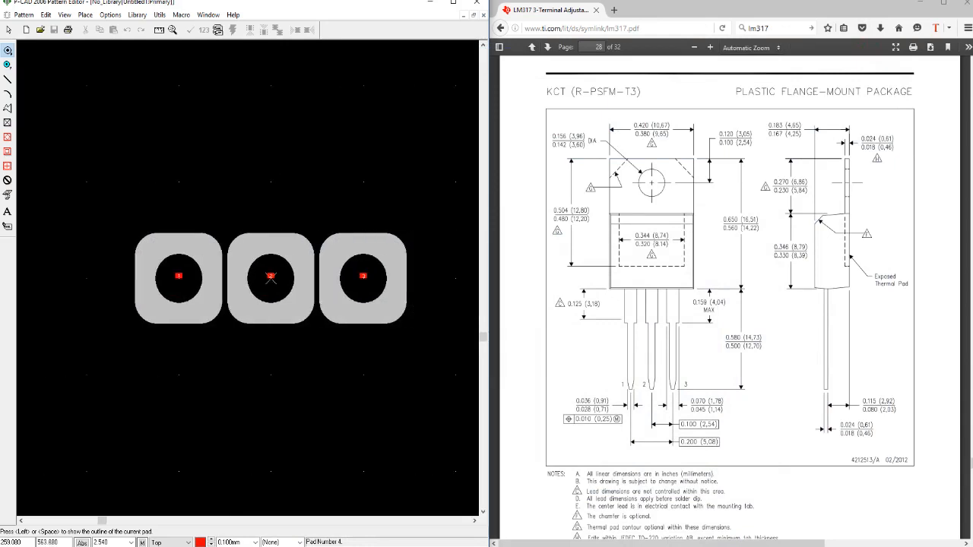
key("Escape")
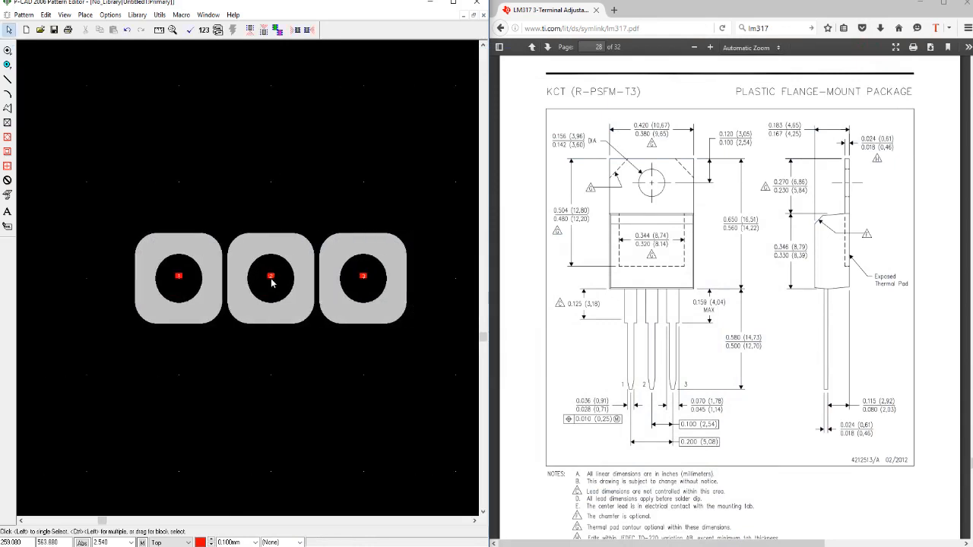
Reduce the width of the TH:RRx2.4y2.4_D1.3 pad style through pad 1's properties, keeping its height and hole diameter
left_click(180, 283)
right_click(177, 276)
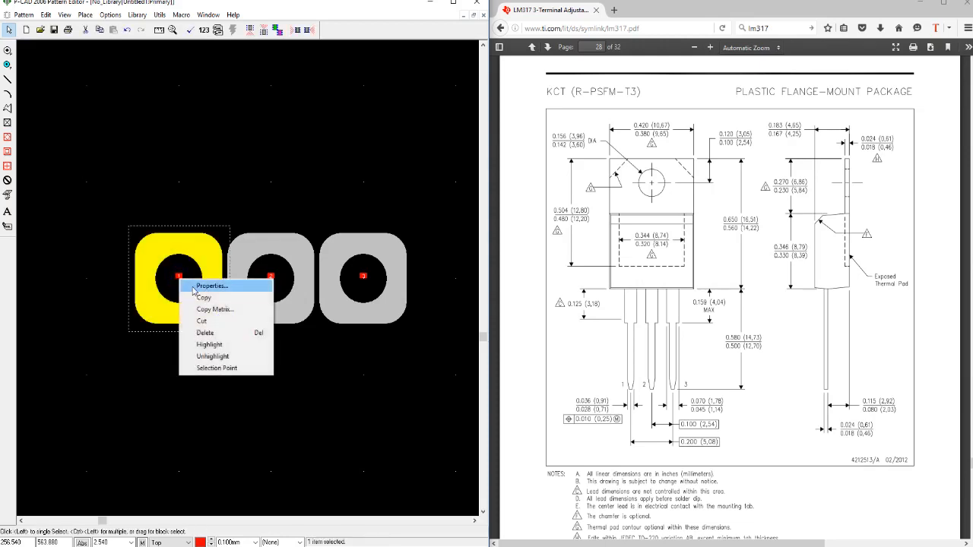
left_click(192, 284)
left_click(191, 284)
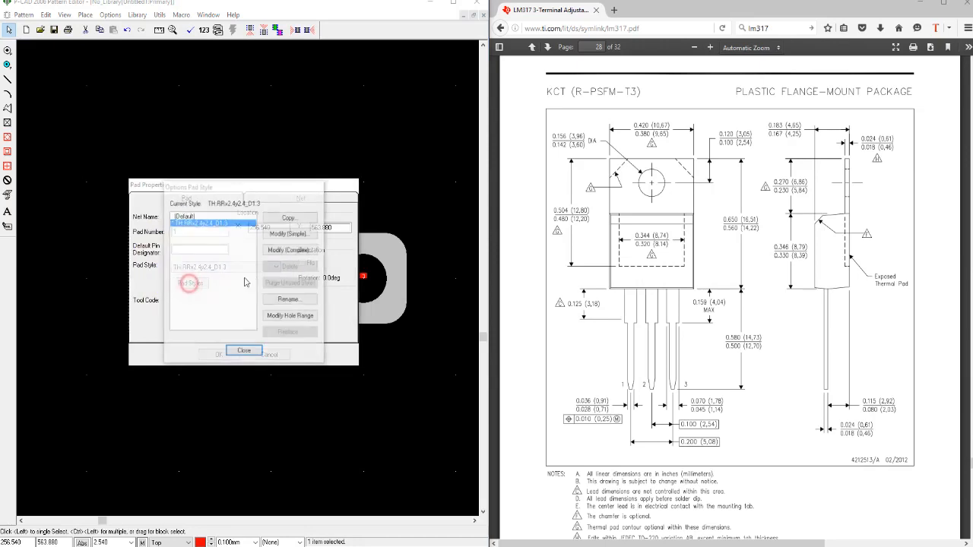
left_click(291, 234)
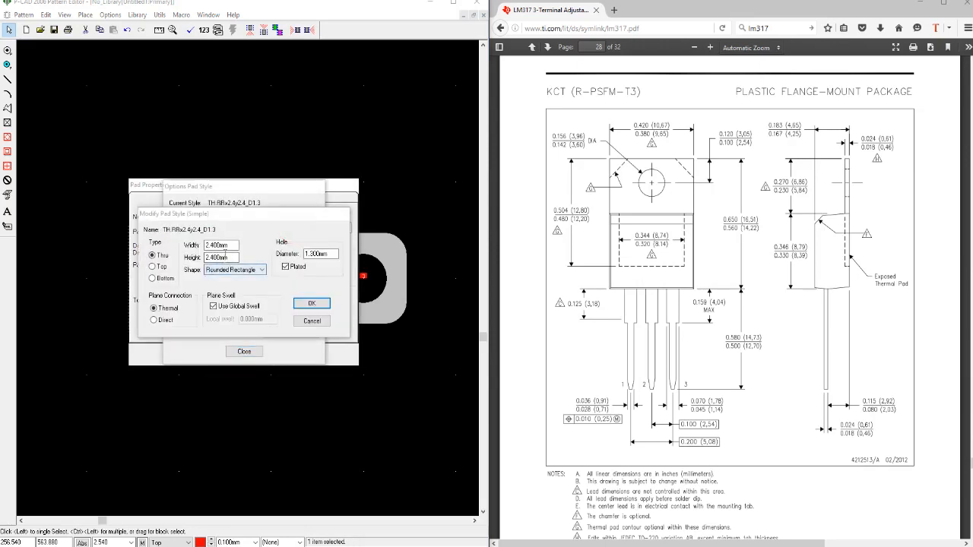
double_click(230, 245)
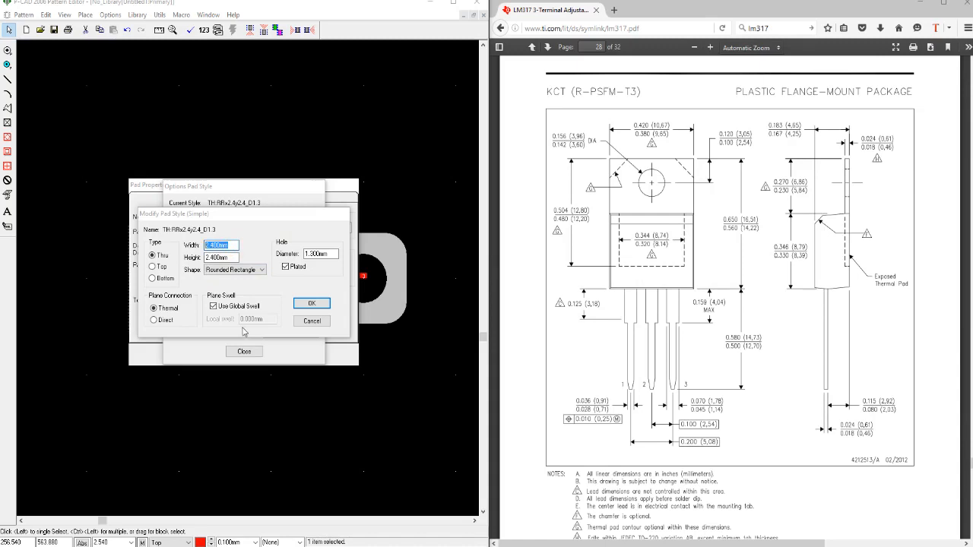
left_click(311, 303)
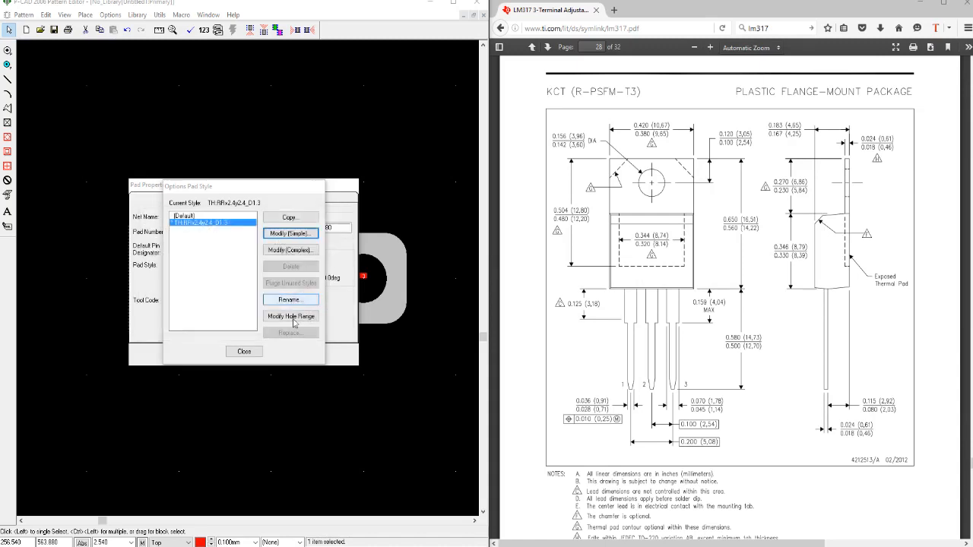
left_click(244, 352)
left_click(217, 352)
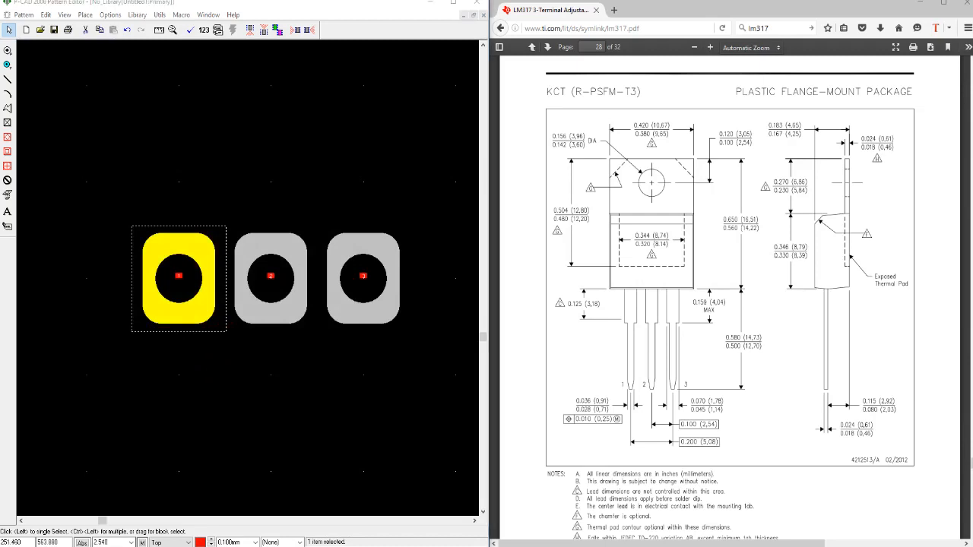
Set the grid spacing to 0.050 mm and deselect pad 1
left_click(118, 541)
type("1")
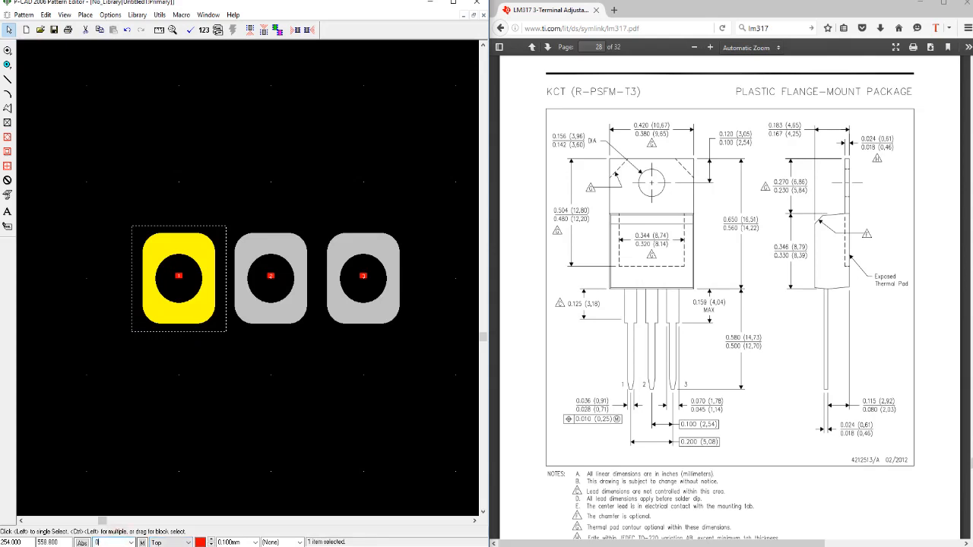
type(".050")
left_click(199, 339)
Measure the clearance between the facing edges of pads 1 and 2
left_click(159, 30)
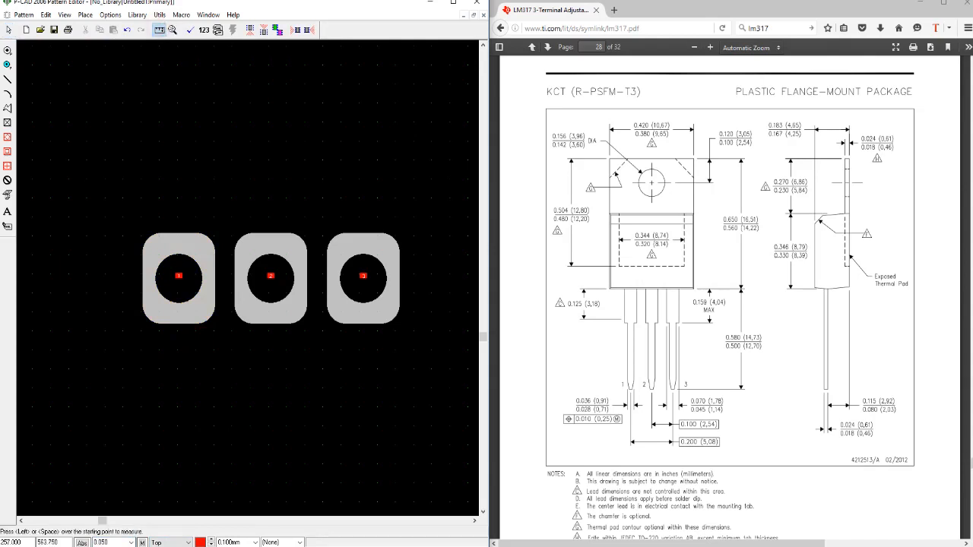
scroll(200, 341, "up", 2)
left_click_drag(261, 195, 334, 195)
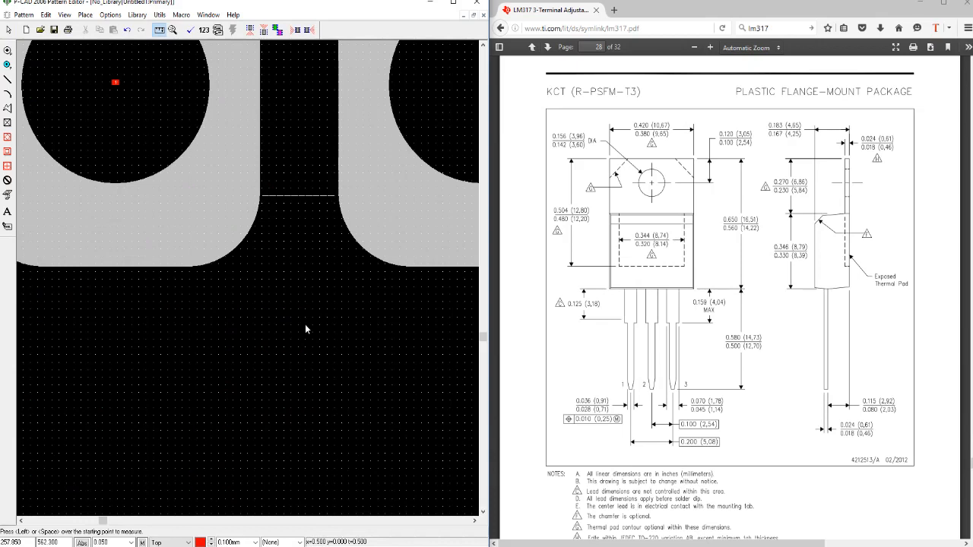
key("Escape")
key("minus")
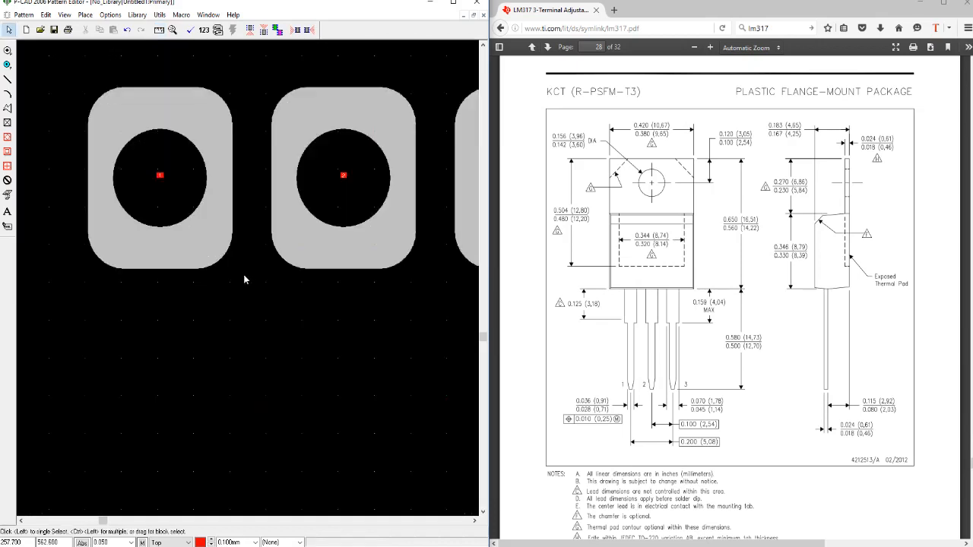
Measure the copper ring width of pad 1 from the hole edge to the pad edge facing pad 2
key("minus")
key("c")
scroll(247, 281, "up", 2)
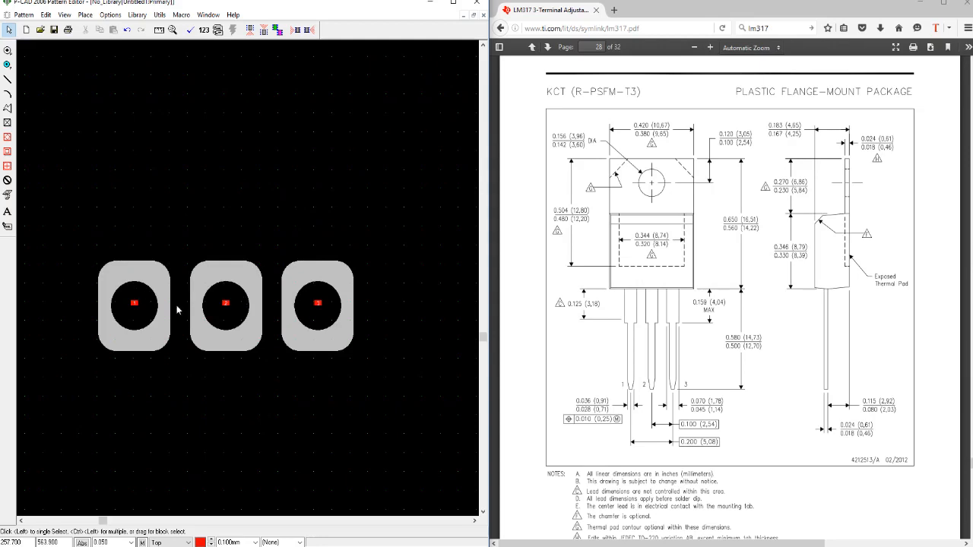
left_click(159, 30)
key("plus")
key("plus")
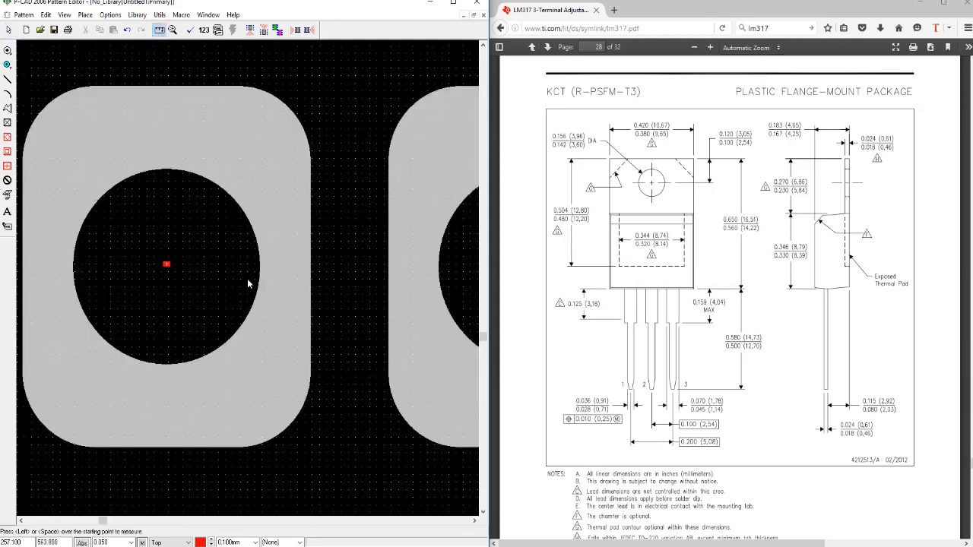
left_click_drag(262, 261, 313, 270)
key("Escape")
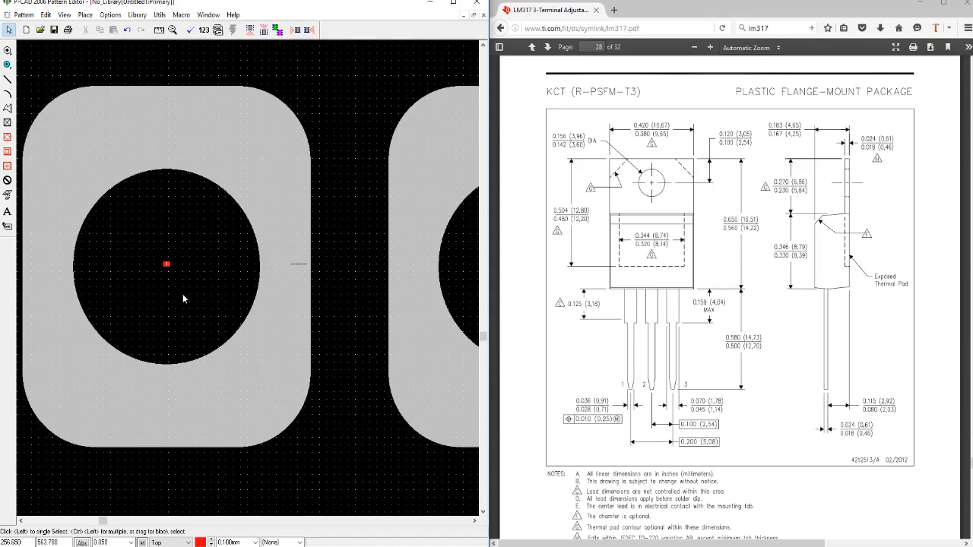
Get ready to draw lines on the Top Silk layer and try to set the line width to 0.2 mm
key("minus")
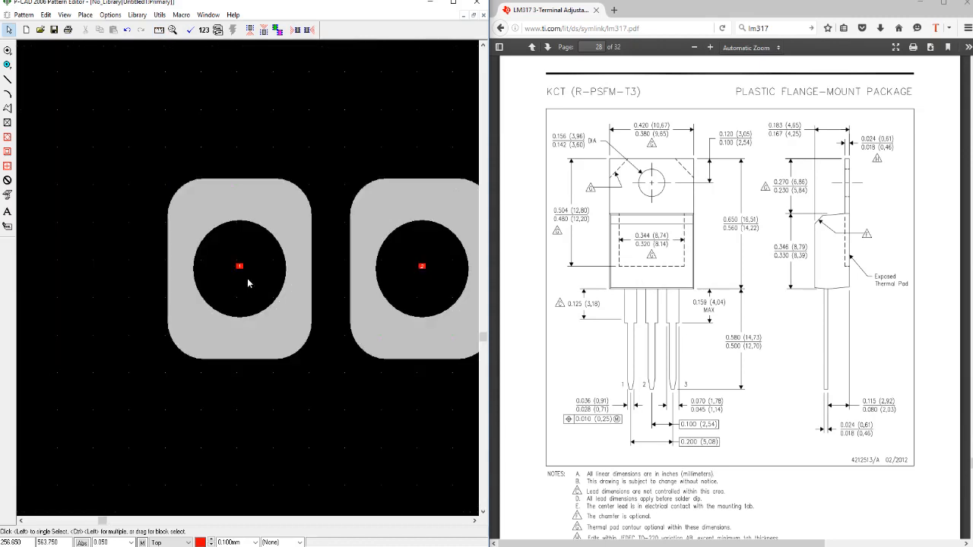
key("minus")
key("minus")
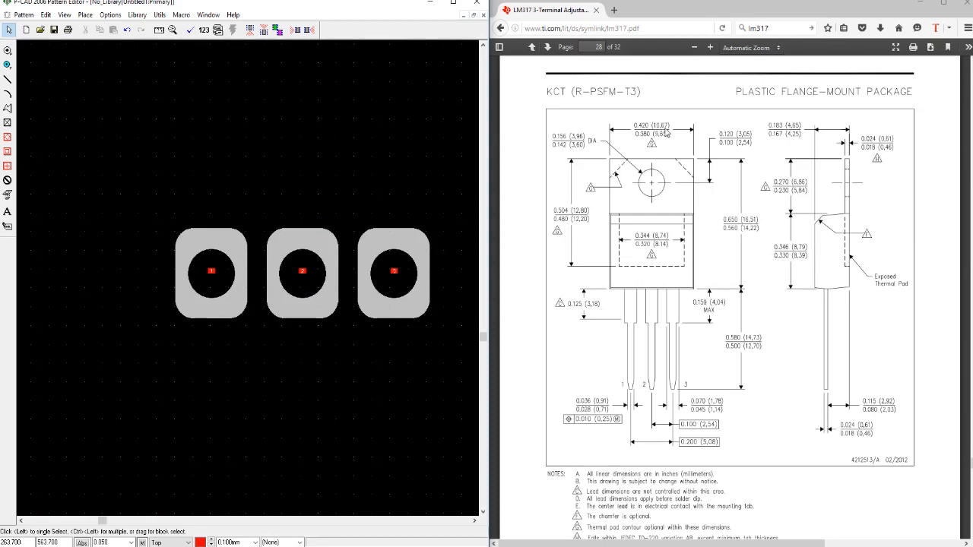
double_click(106, 543)
left_click(7, 80)
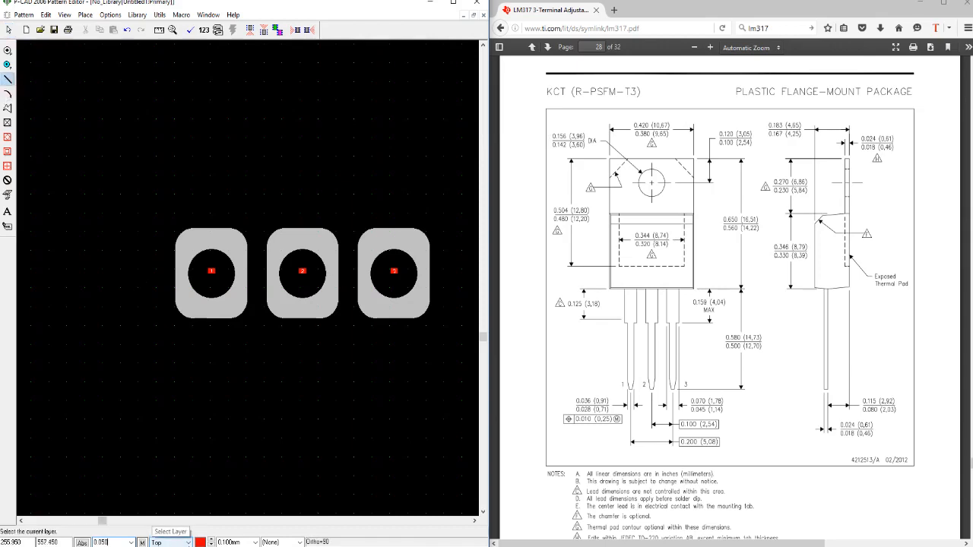
left_click(187, 542)
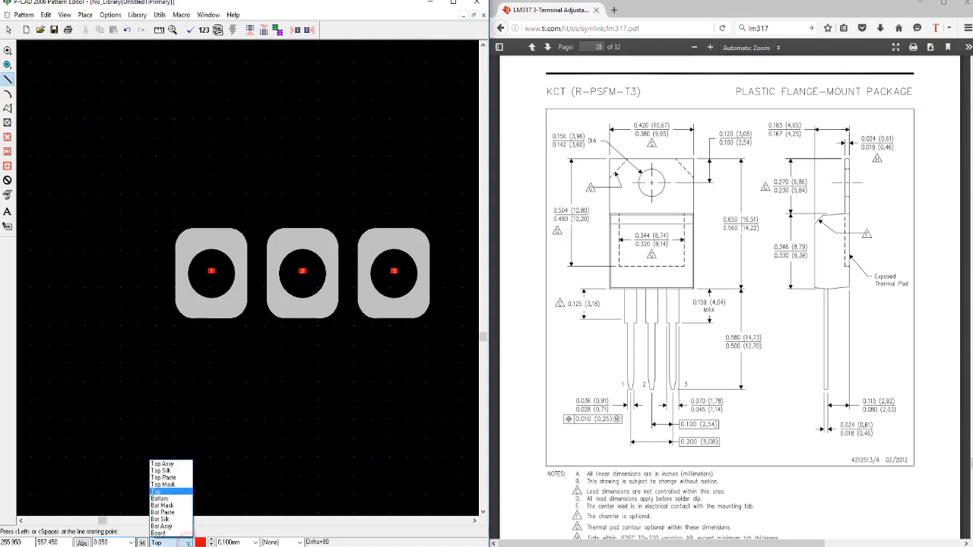
left_click(177, 472)
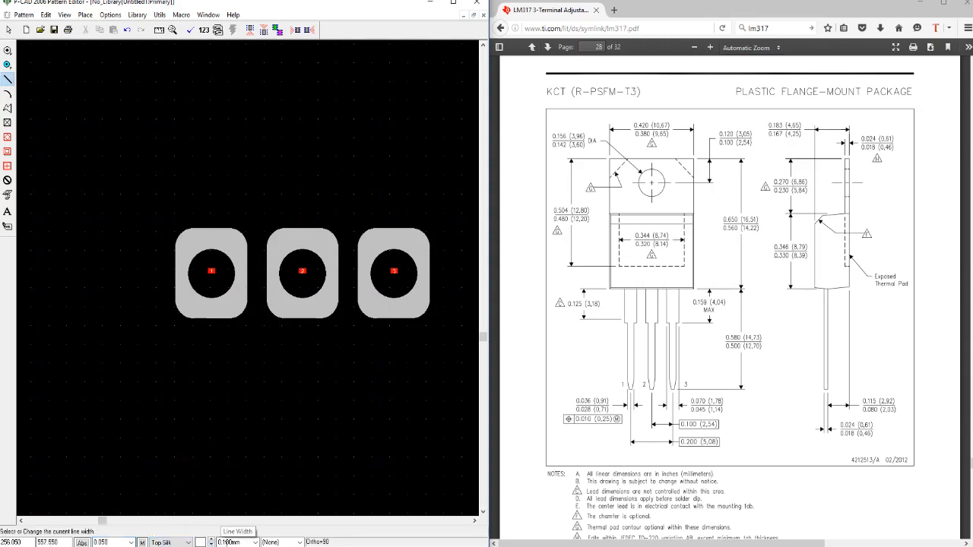
double_click(233, 543)
type("0.2")
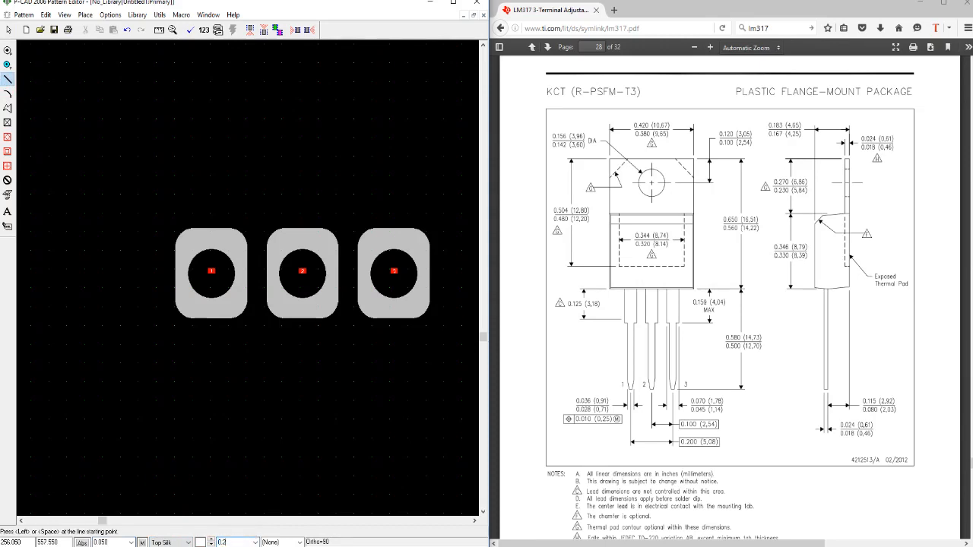
key("Return")
left_click(168, 417)
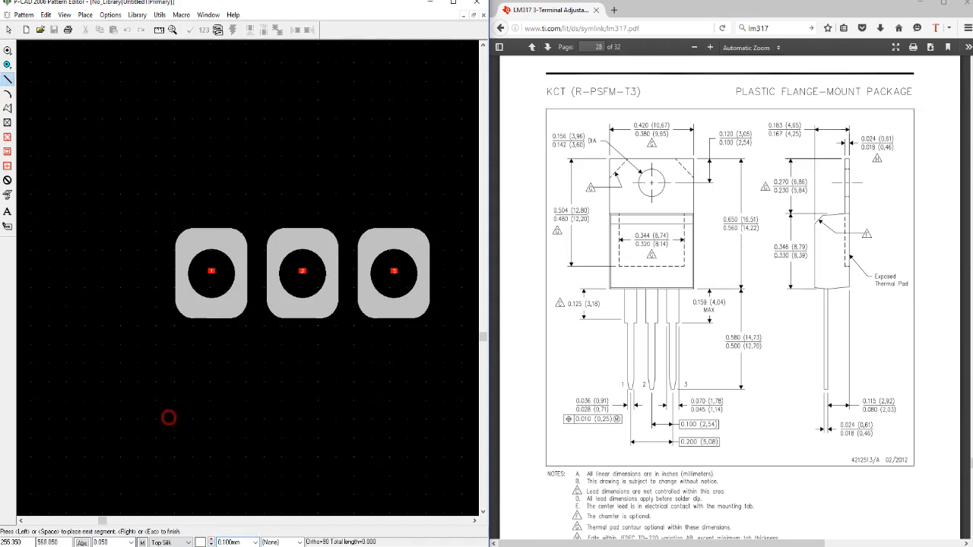
right_click(179, 416)
Draw the upper edge of the package body outline below the three pads, about 10.65 mm long
scroll(162, 407, "down", 2)
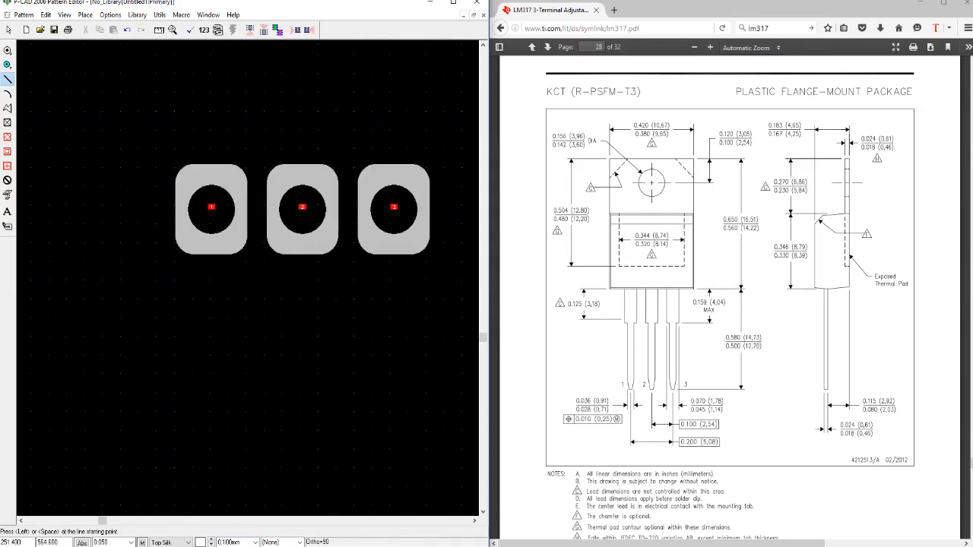
left_click_drag(92, 304, 278, 371)
key("o")
key("o")
key("o")
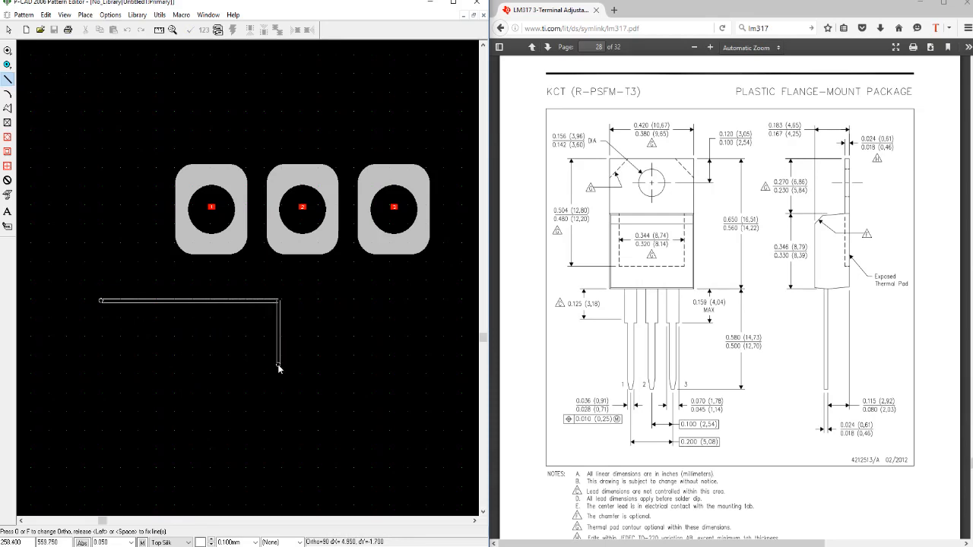
left_click_drag(277, 365, 367, 343)
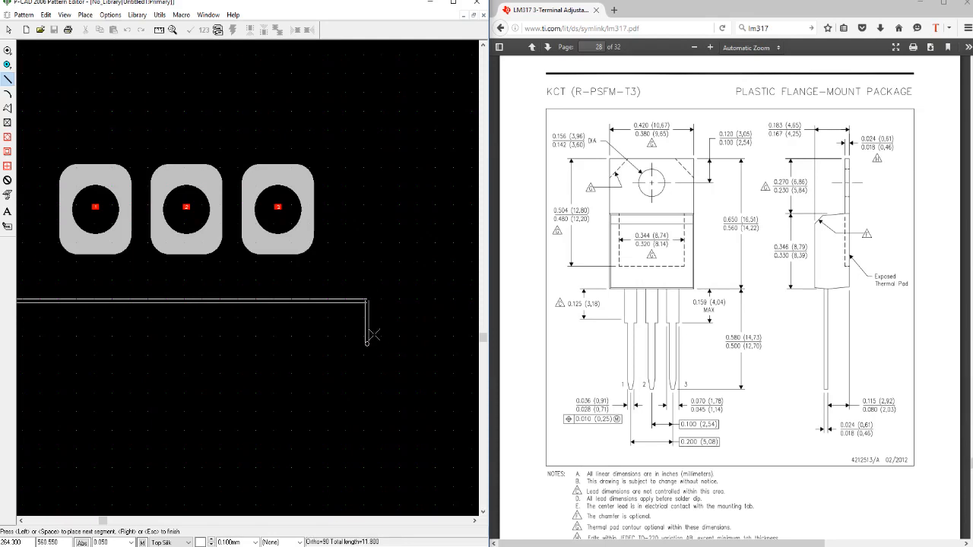
key("BackSpace")
Complete the body outline as a closed rectangle about 4.65 mm high and finish the line
left_click_drag(333, 357, 274, 436)
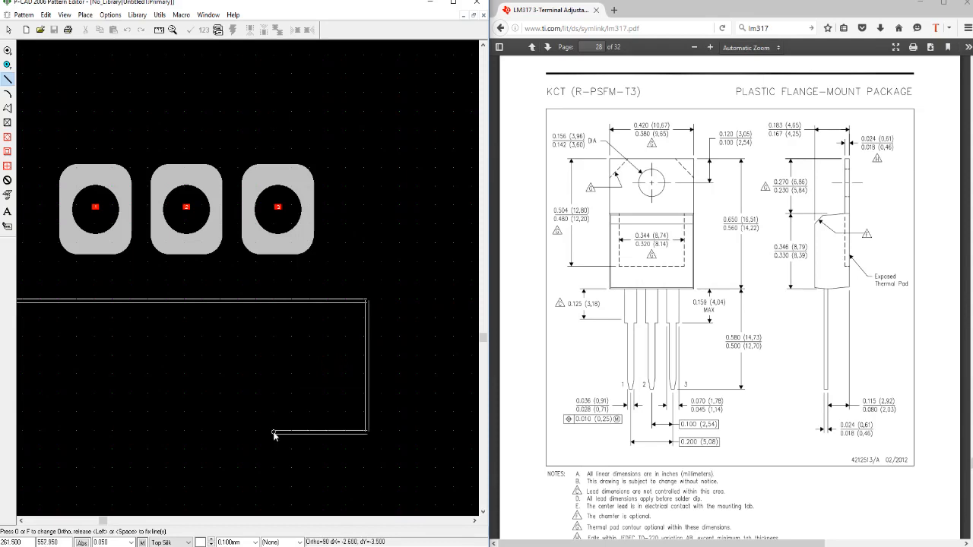
left_click_drag(275, 435, 266, 464)
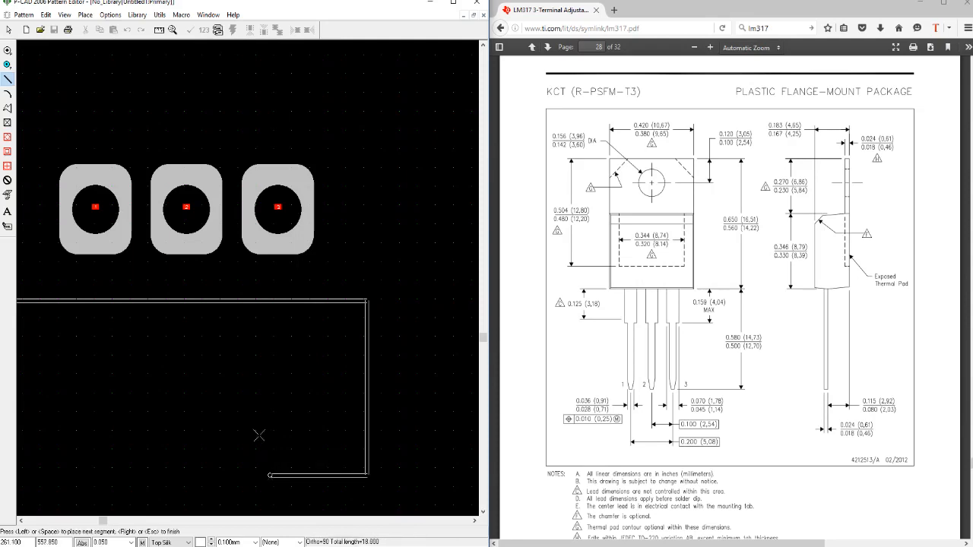
left_click_drag(238, 415, 206, 279)
scroll(133, 410, "down", 1)
scroll(197, 240, "up", 2)
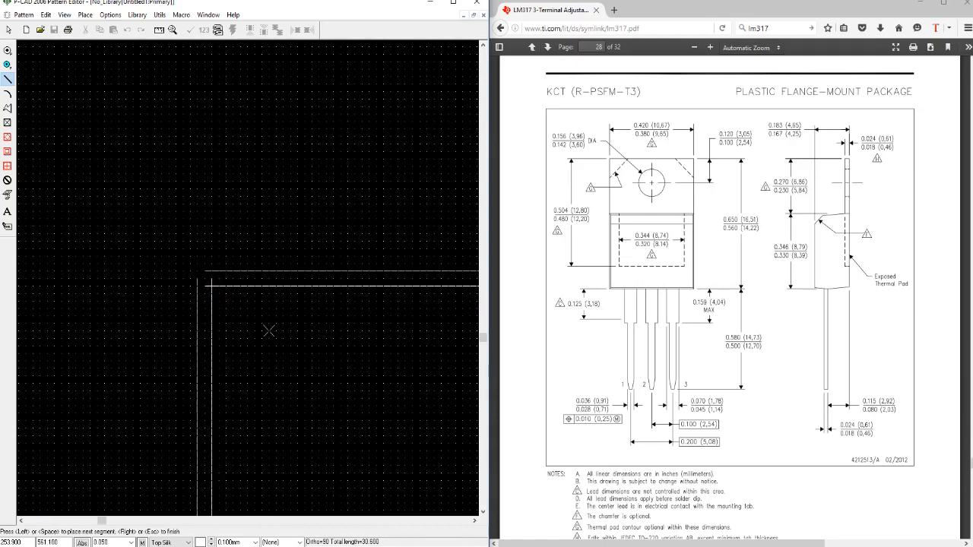
right_click(268, 324)
Draw a free-angle diagonal line from the body outline's upper-left corner to its lower-right corner
scroll(291, 278, "down", 4)
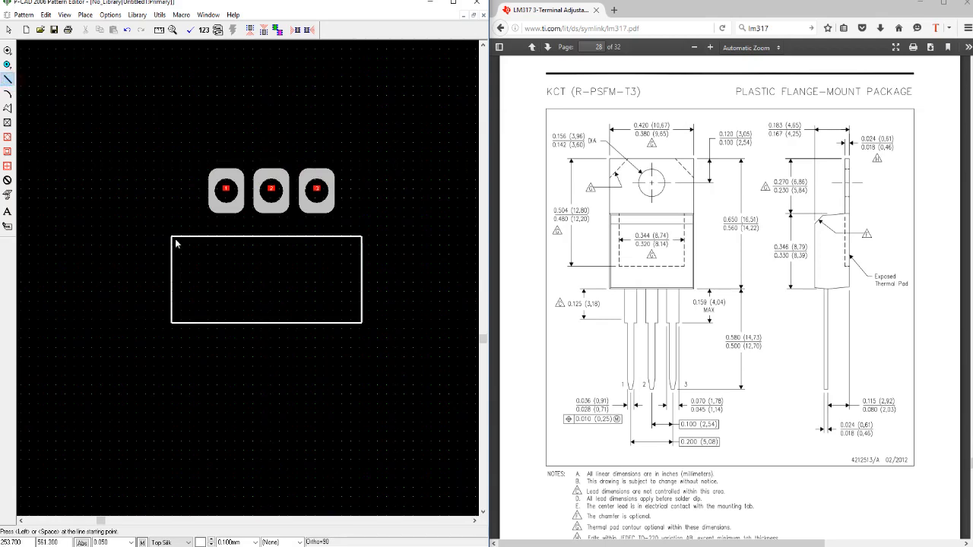
scroll(175, 239, "up", 3)
left_click_drag(191, 234, 302, 310)
key("o")
scroll(376, 387, "down", 3)
scroll(420, 364, "down", 1)
scroll(295, 294, "up", 1)
scroll(279, 287, "up", 1)
scroll(262, 220, "down", 1)
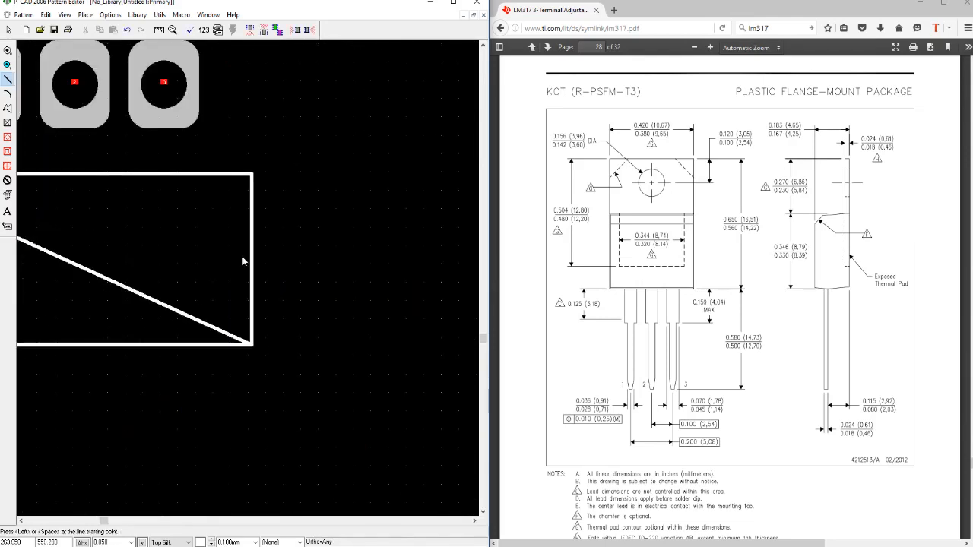
Draw a second free-angle diagonal between the body outline's upper-right and lower-left corners and finish the line
scroll(243, 261, "up", 2)
mouse_move(270, 232)
left_mouse_down()
mouse_move(169, 299)
mouse_move(250, 279)
mouse_move(130, 321)
mouse_move(196, 310)
left_mouse_up()
scroll(169, 300, "down", 2)
scroll(130, 322, "up", 3)
scroll(265, 271, "down", 2)
key("s")
left_click(475, 521)
left_click(314, 144)
scroll(307, 191, "up", 2)
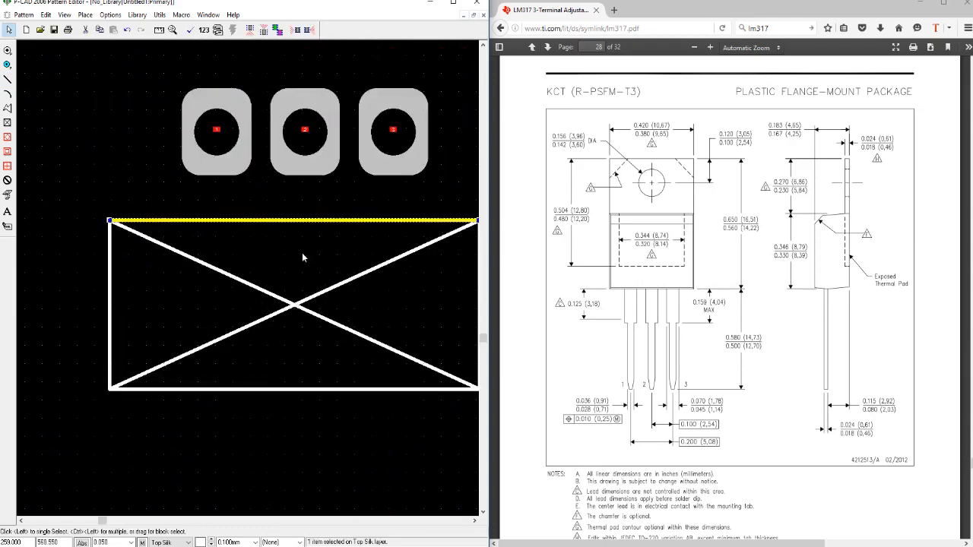
scroll(302, 252, "right", 2)
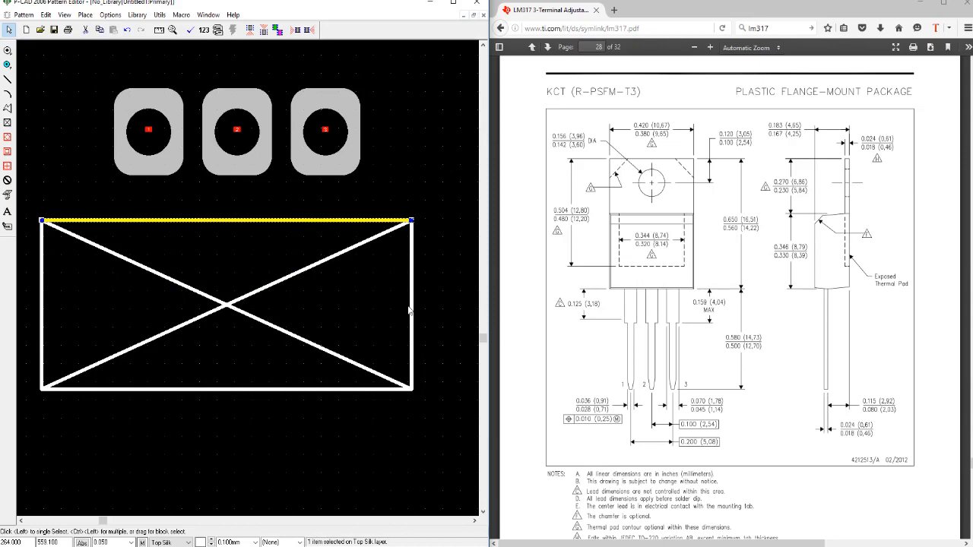
Draw a vertical guide line about 2.9 mm upward from pad 2's centre and delete the short horizontal stub at its end
left_click(7, 79)
scroll(251, 282, "up", 3)
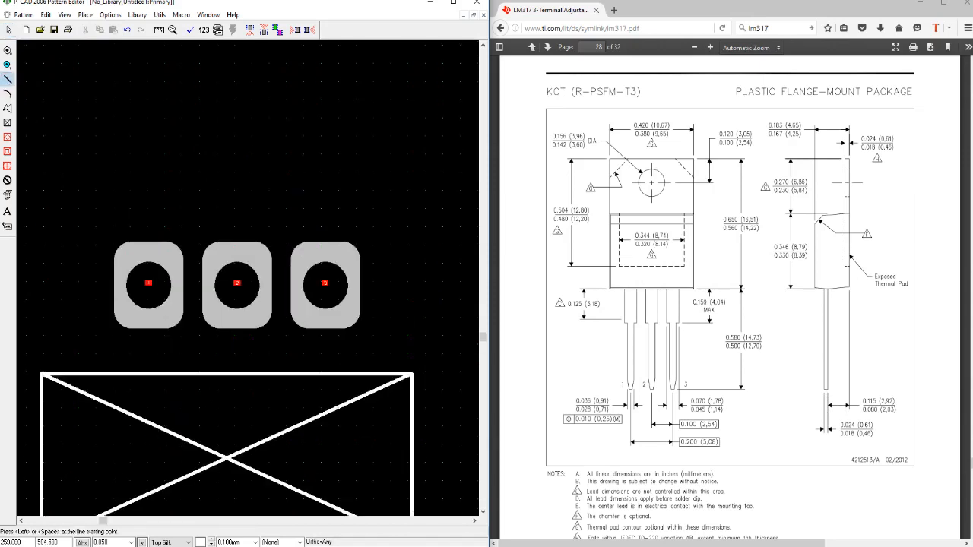
scroll(236, 286, "up", 1)
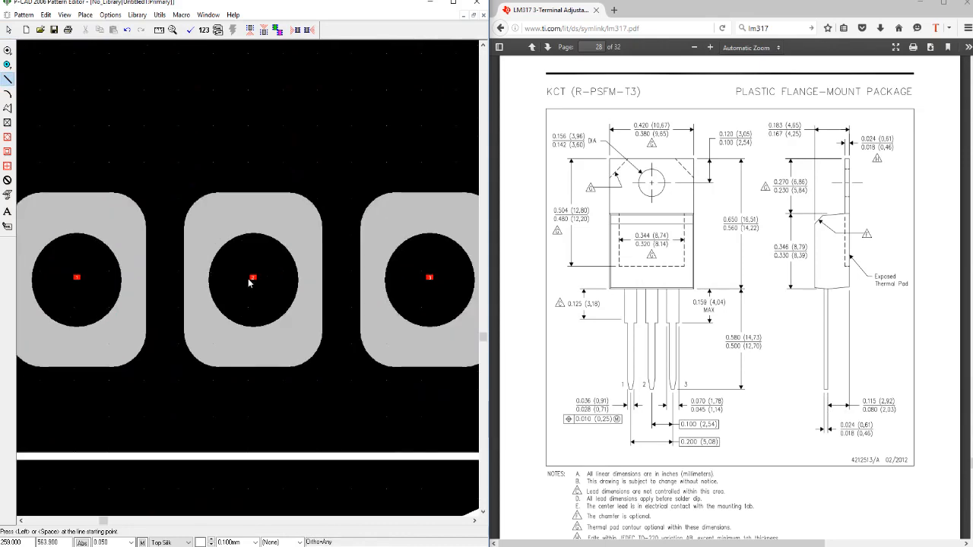
mouse_move(252, 279)
left_mouse_down()
mouse_move(275, 183)
mouse_move(282, 70)
left_mouse_up()
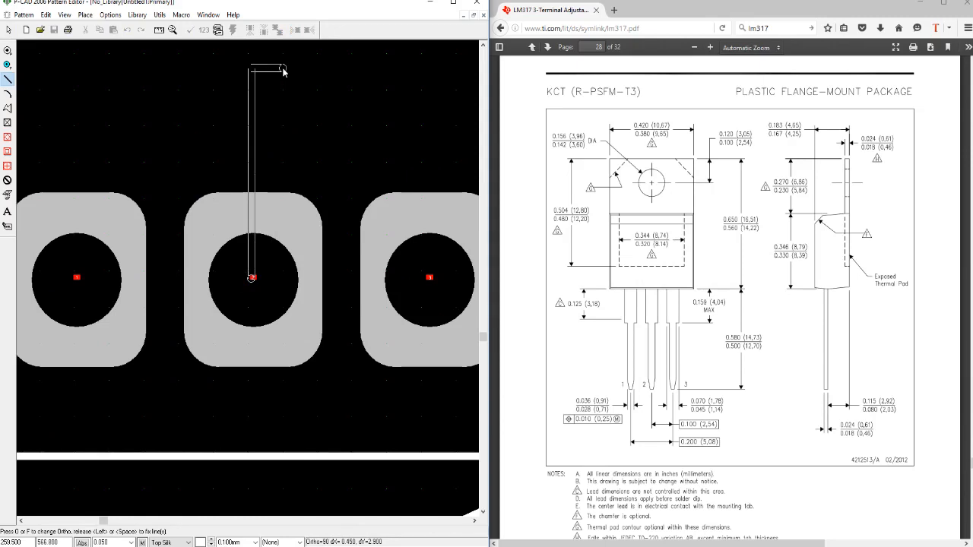
left_click_drag(282, 70, 282, 70)
key("Escape")
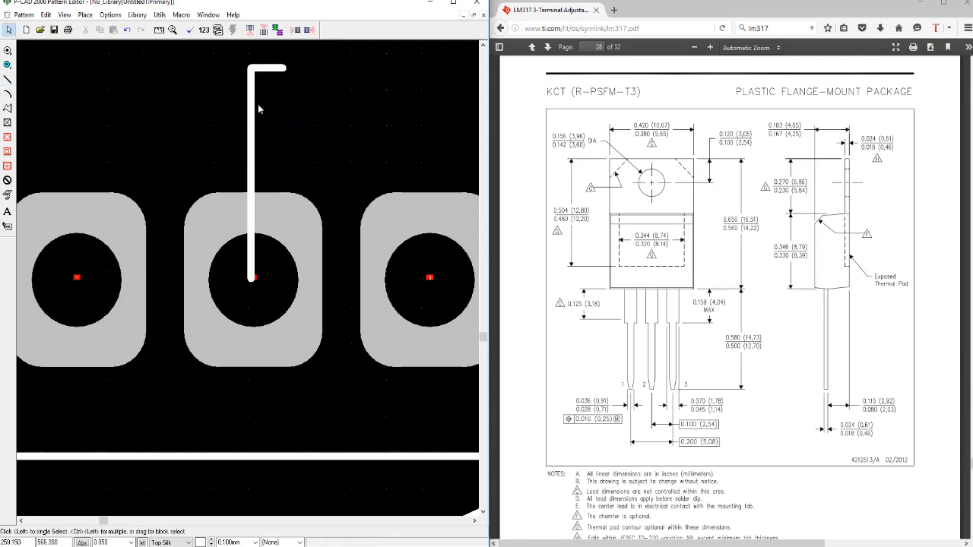
left_click(269, 70)
key("Delete")
scroll(271, 209, "down", 1)
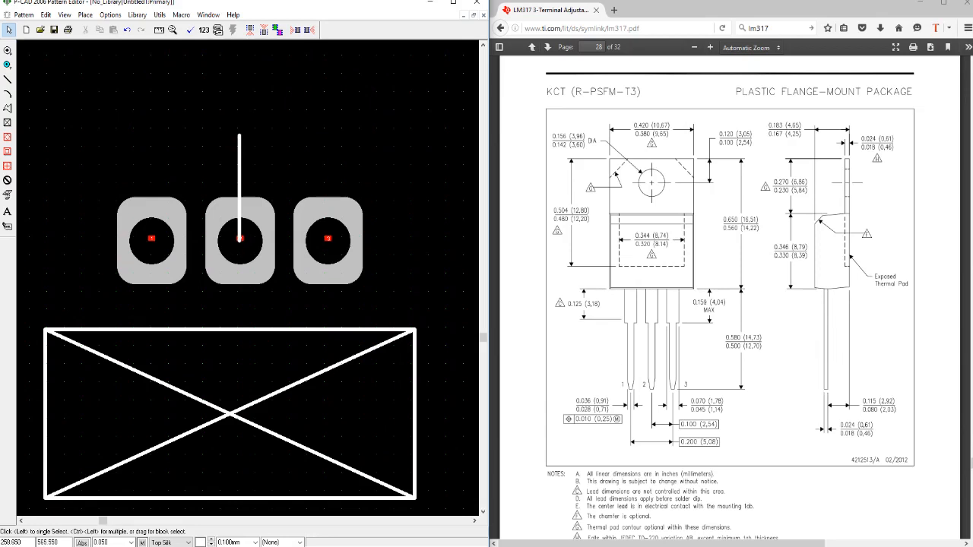
Move the body outline with its diagonals on a 0.01 mm grid so its upper edge's midpoint meets the guide line's upper end
left_click_drag(38, 320, 430, 503)
scroll(248, 282, "up", 4)
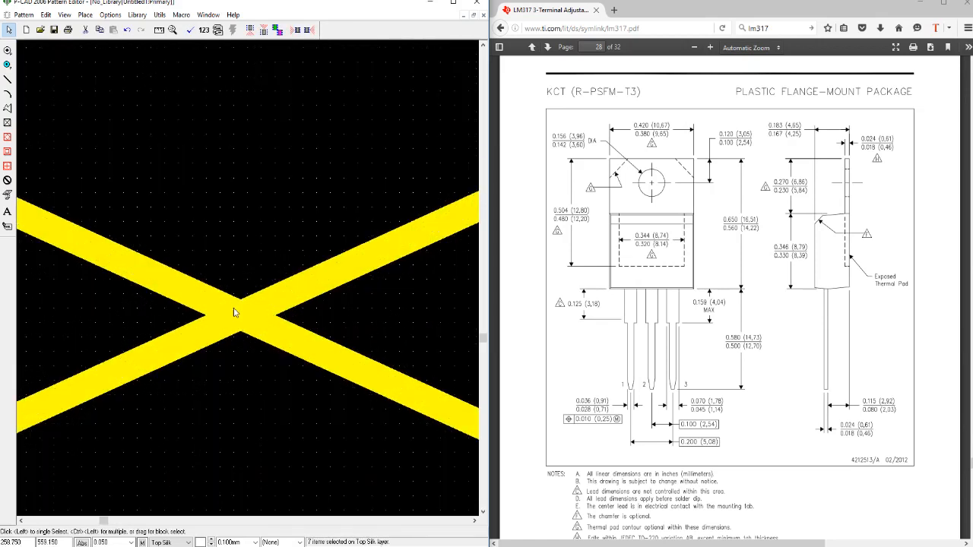
double_click(114, 541)
type("0.0")
scroll(240, 313, "up", 6)
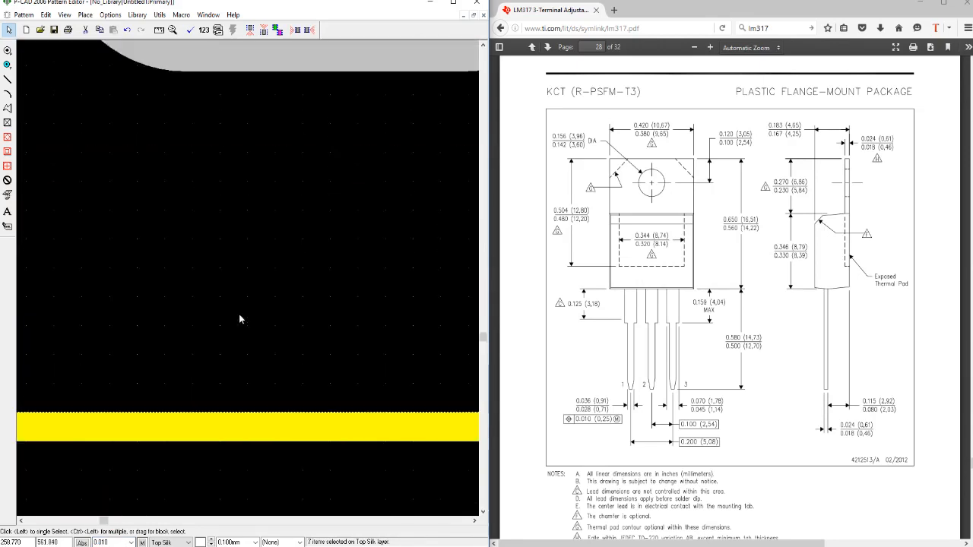
scroll(239, 314, "down", 1)
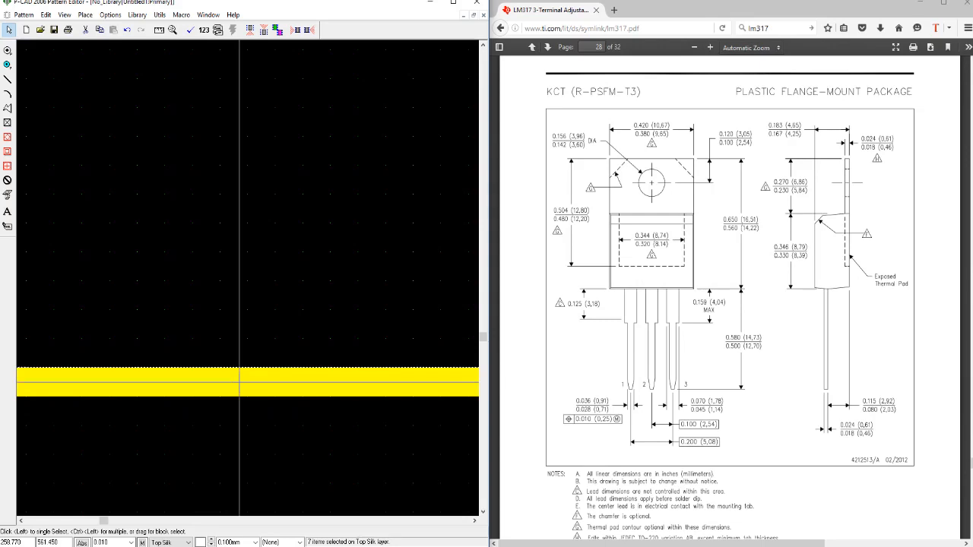
left_click_drag(239, 382, 234, 254)
scroll(247, 279, "down", 2)
scroll(255, 248, "down", 1)
scroll(259, 137, "up", 1)
scroll(239, 256, "up", 1)
scroll(248, 262, "up", 1)
scroll(228, 193, "up", 1)
scroll(246, 279, "up", 1)
scroll(233, 283, "down", 4)
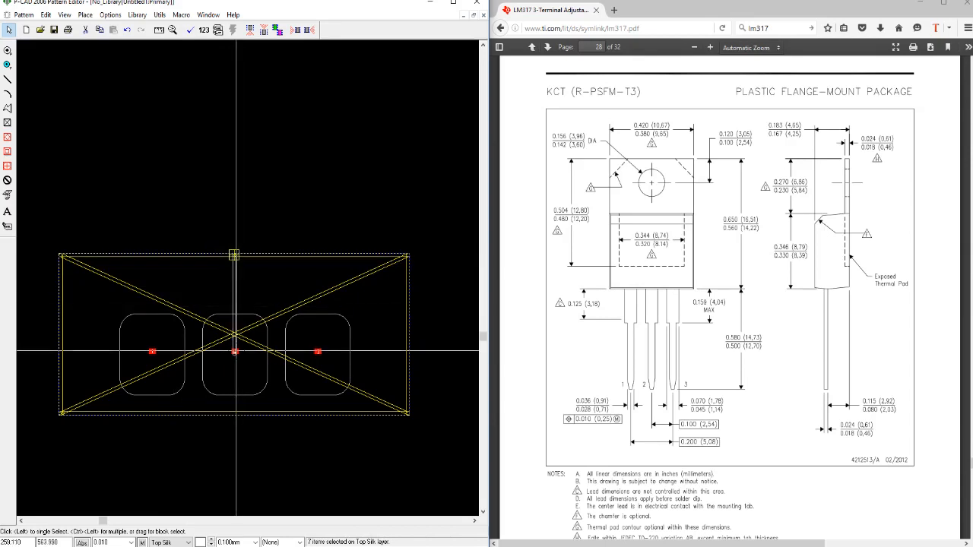
Delete both diagonals and the vertical guide line, and switch from draft back to filled display
left_click_drag(194, 317, 195, 316)
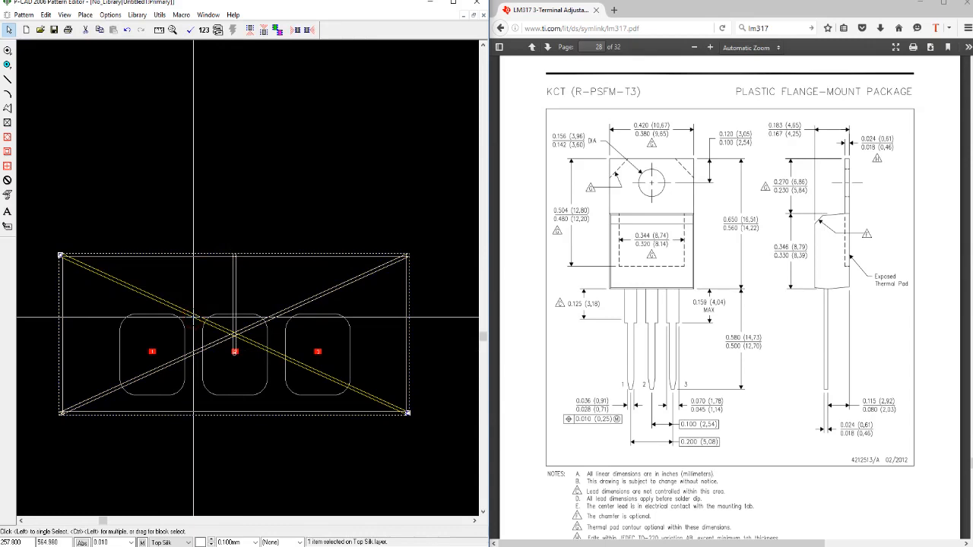
key("Delete")
left_click(196, 352)
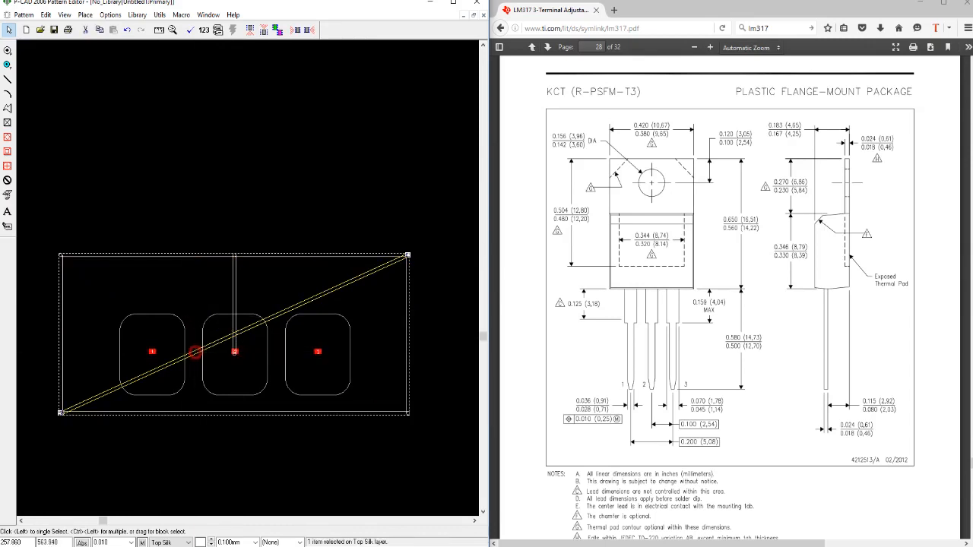
key("Delete")
left_click(234, 298)
key("Delete")
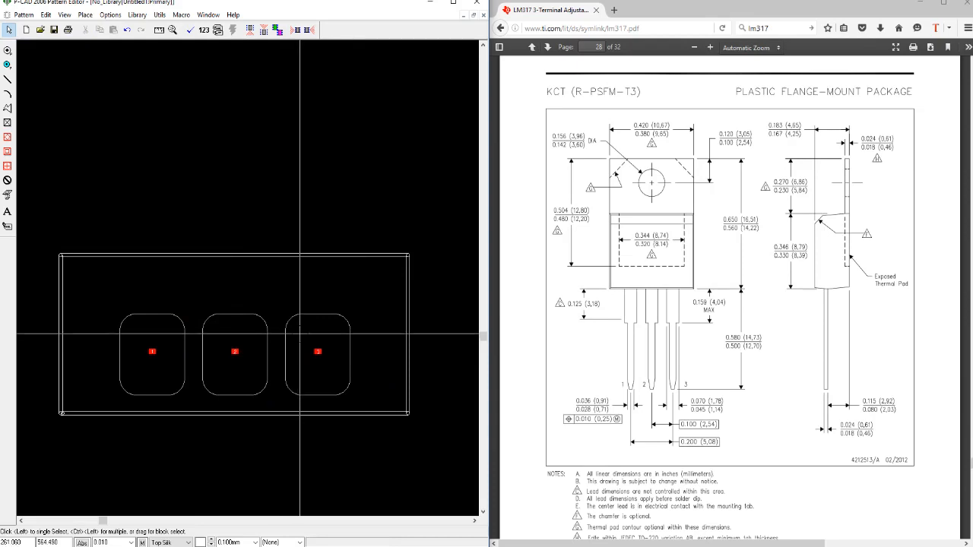
key("d")
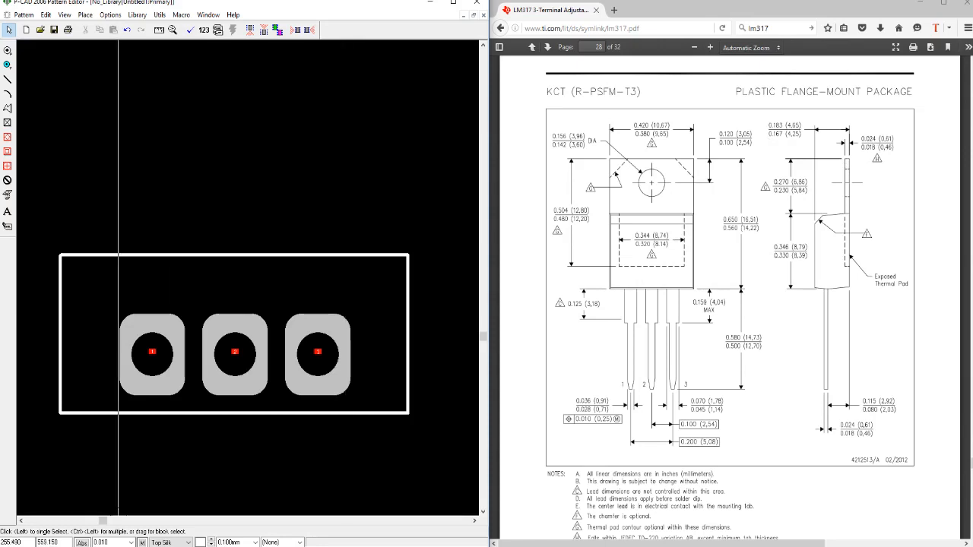
Set the grid to 0.05 mm and draw a filled Top Silk polygon as a thin strip along the inside of the outline's upper edge
double_click(112, 542)
type("0.")
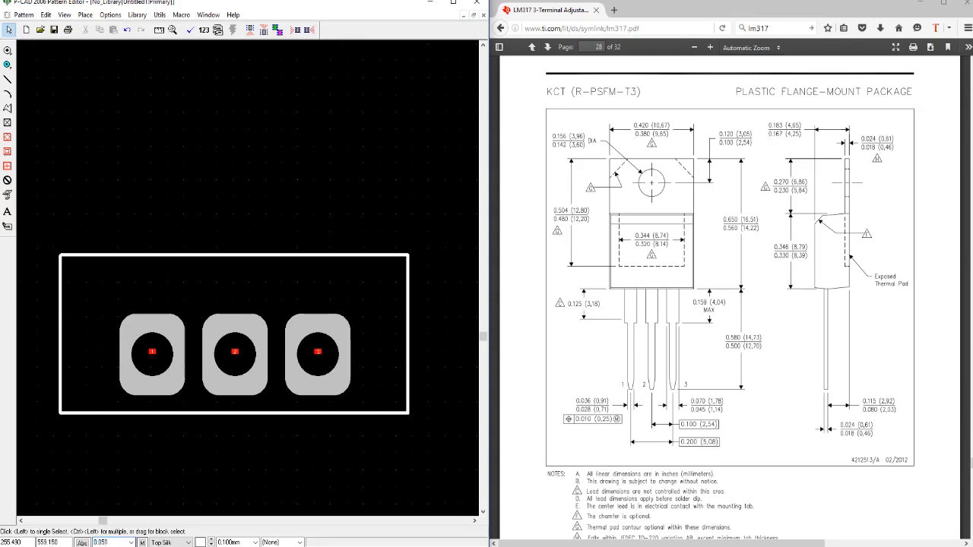
left_click(7, 108)
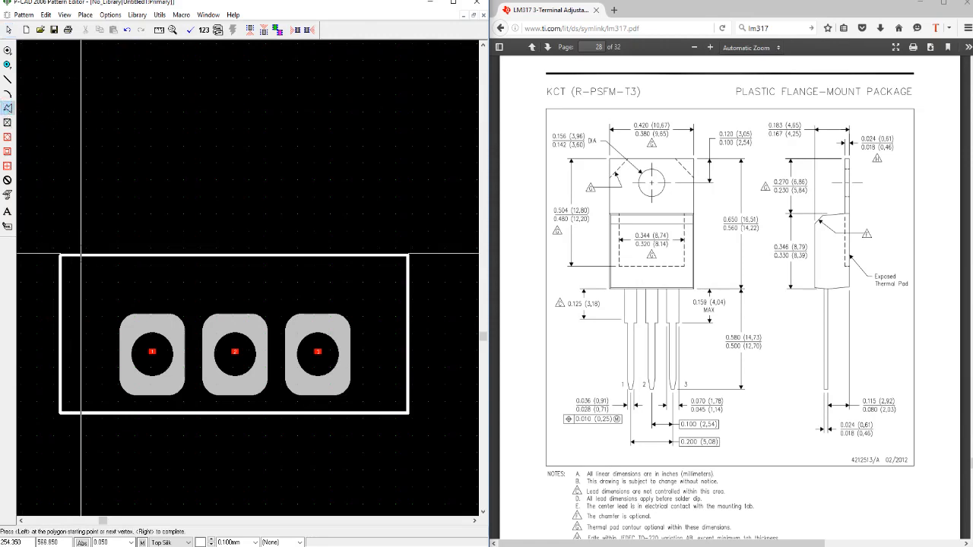
key("plus")
key("plus")
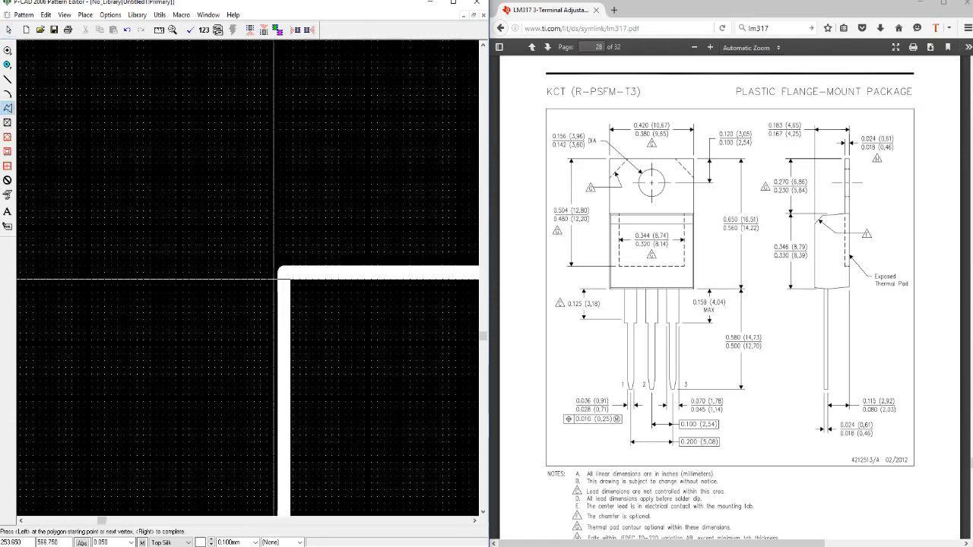
left_click(286, 272)
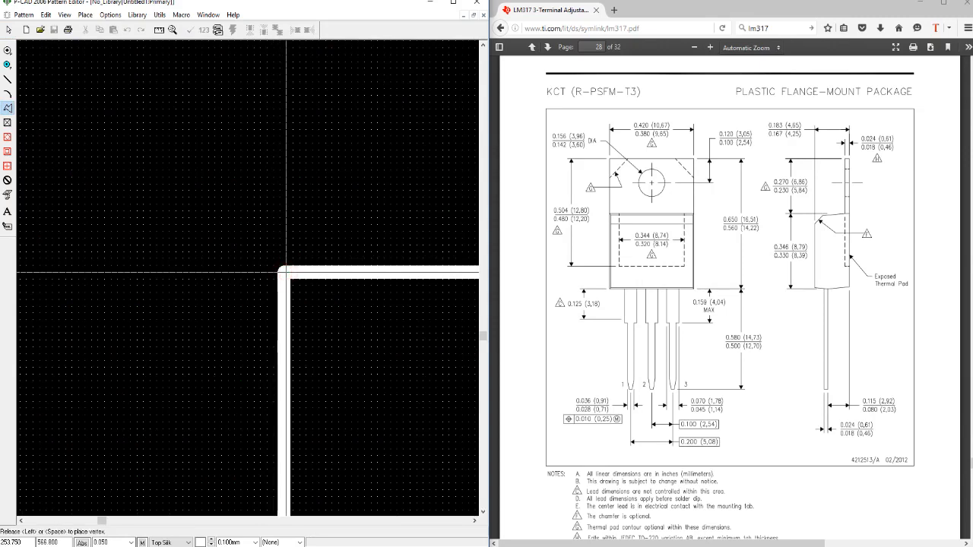
left_click_drag(286, 272, 413, 274)
left_click_drag(413, 237, 415, 233)
right_click(321, 227)
key("minus")
key("minus")
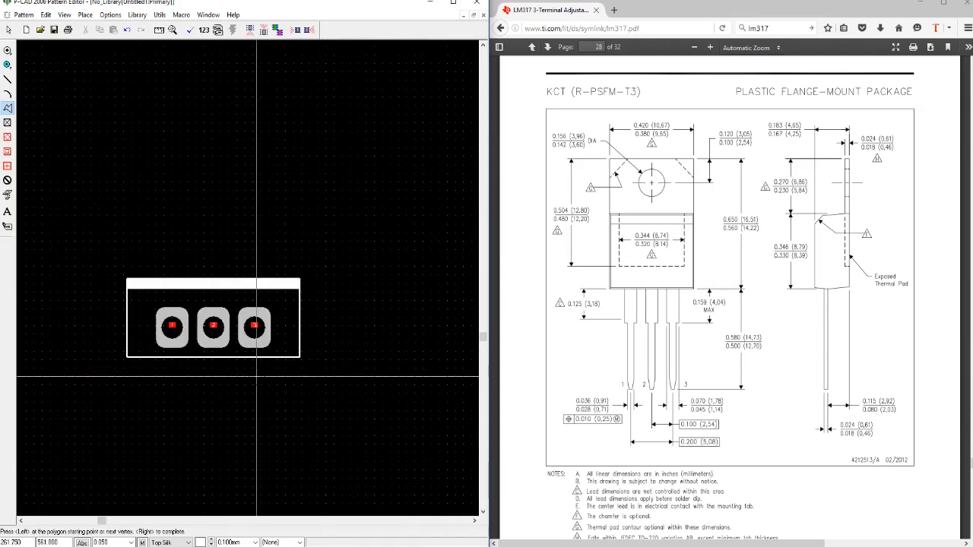
key("s")
key("plus")
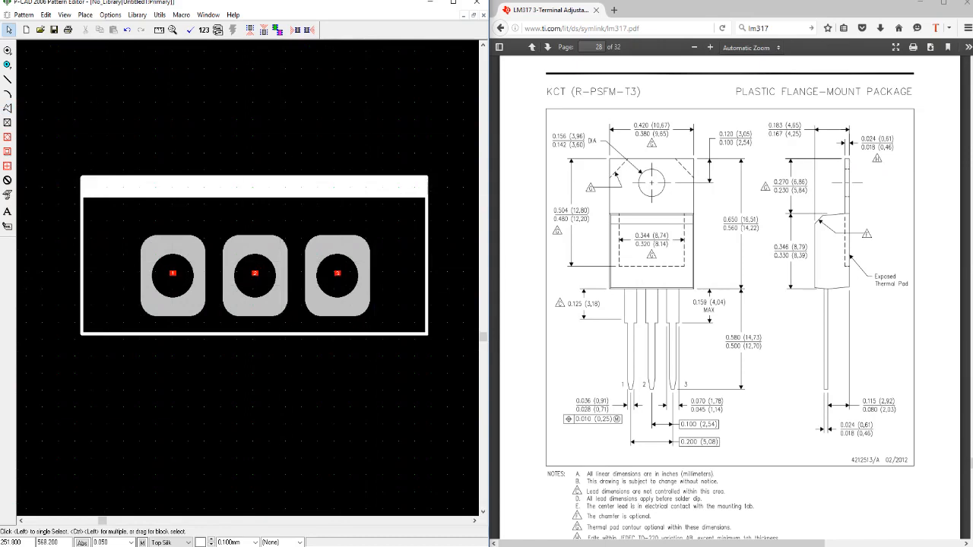
Place a reference point at the centre of pad 2, using a 2.54 mm grid
left_click(8, 123)
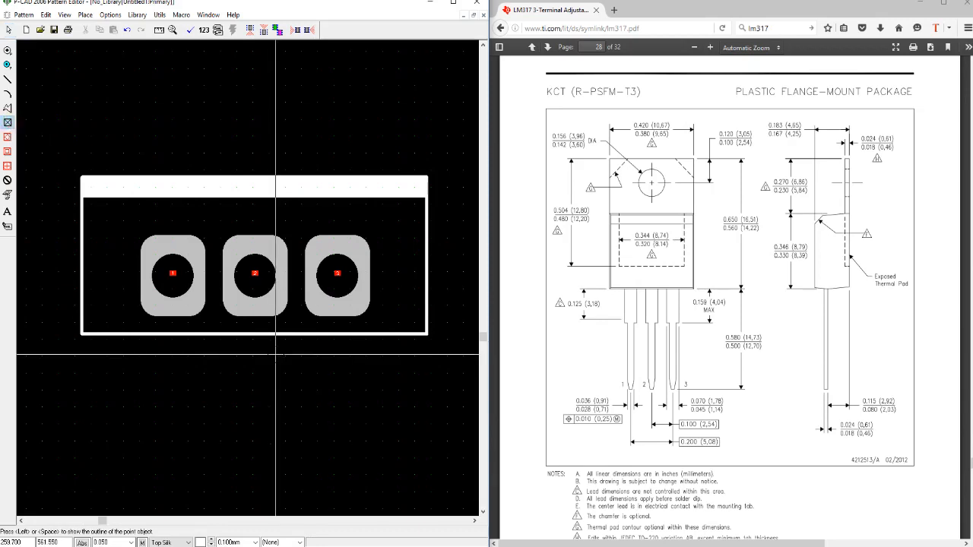
left_click(259, 275)
key("plus")
key("plus")
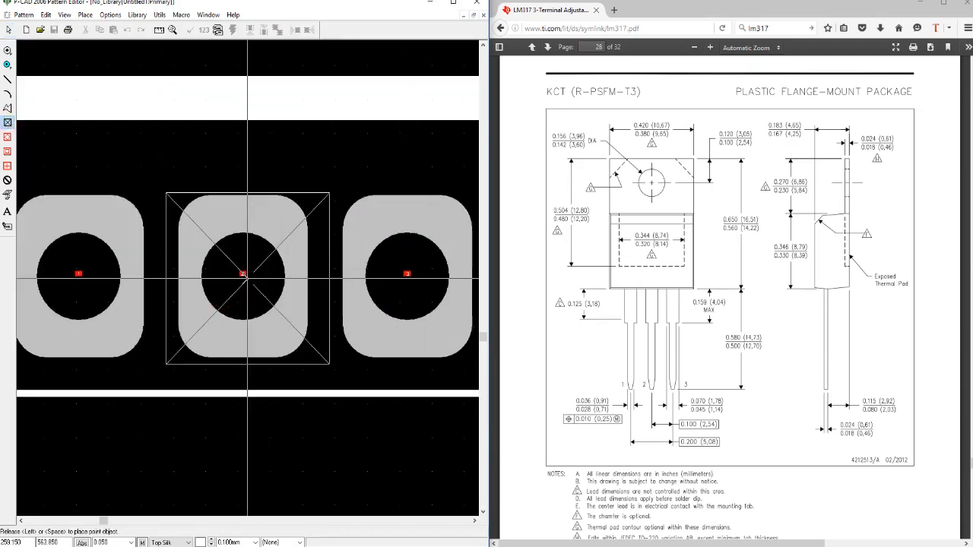
left_click_drag(241, 272, 238, 271)
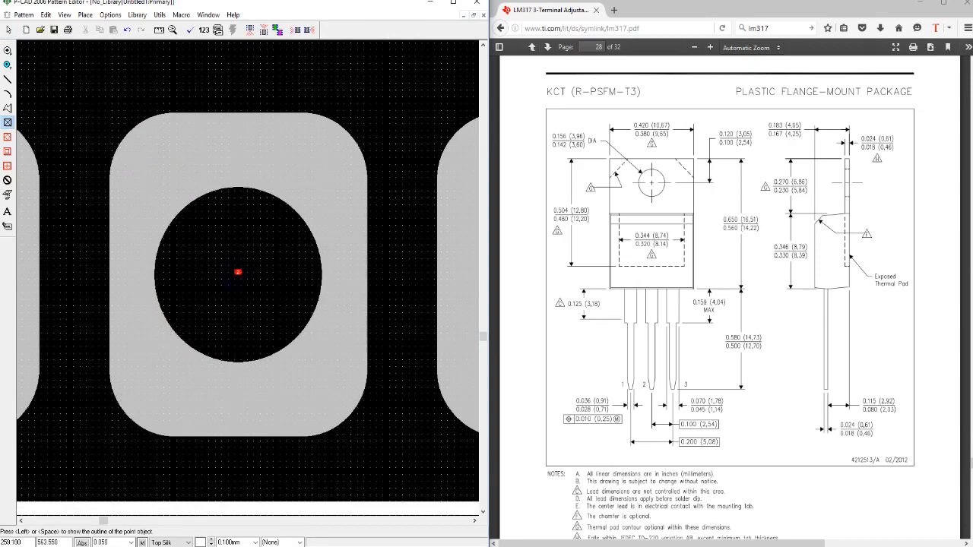
left_click(121, 542)
left_click(113, 533)
left_click(238, 271)
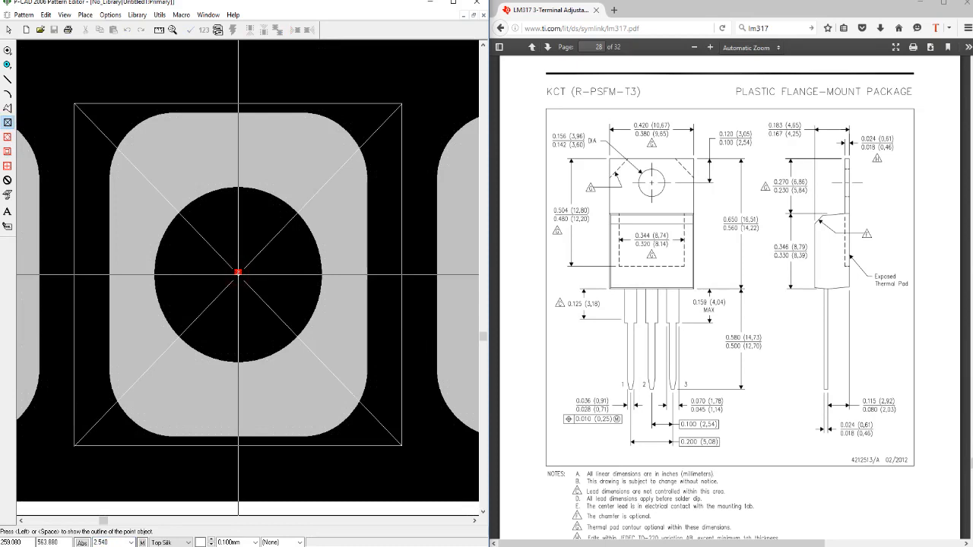
Set the grid back to 0.05 mm and validate the pattern
left_click(131, 542)
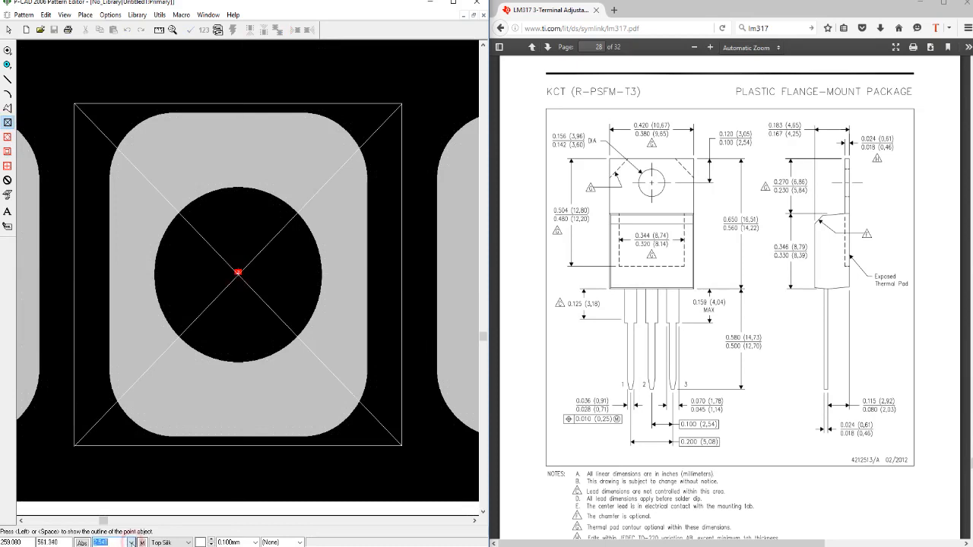
left_click(114, 546)
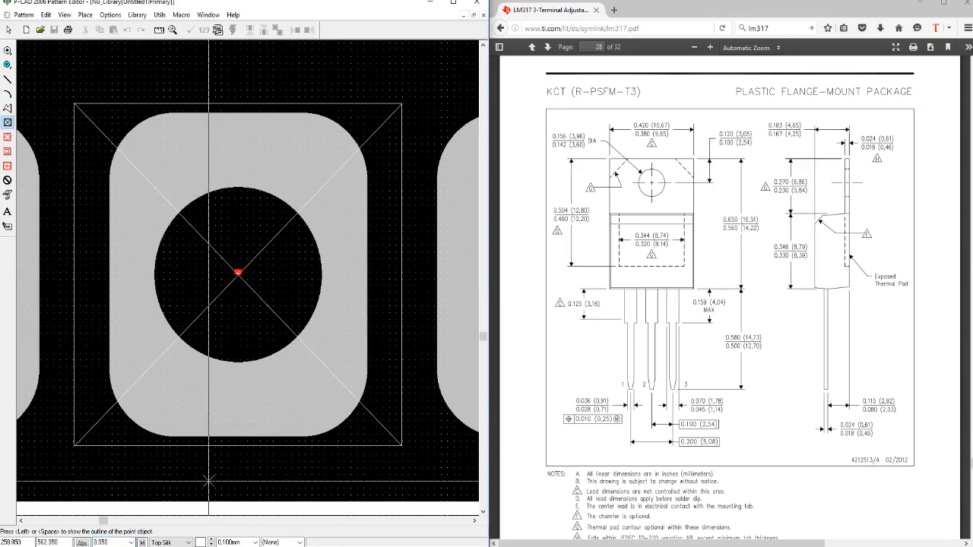
key("minus")
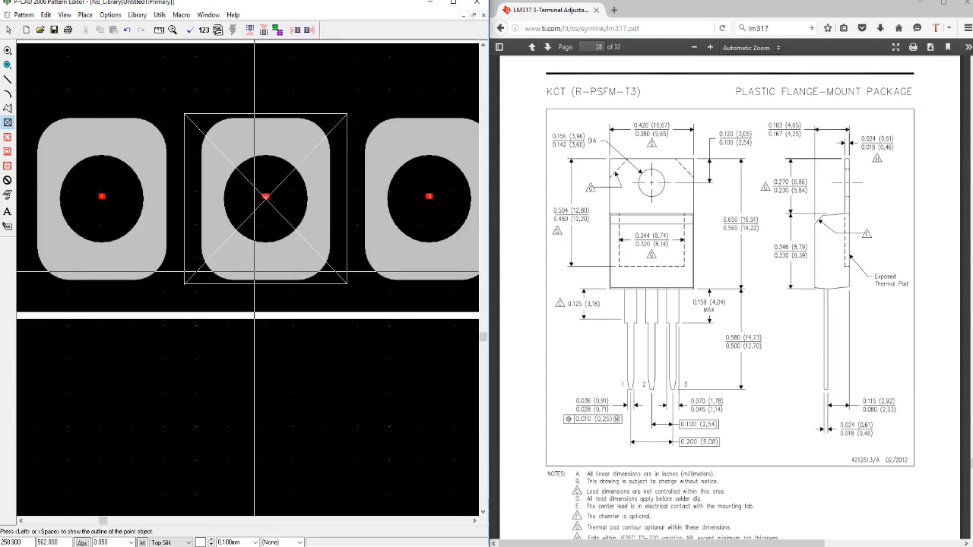
key("minus")
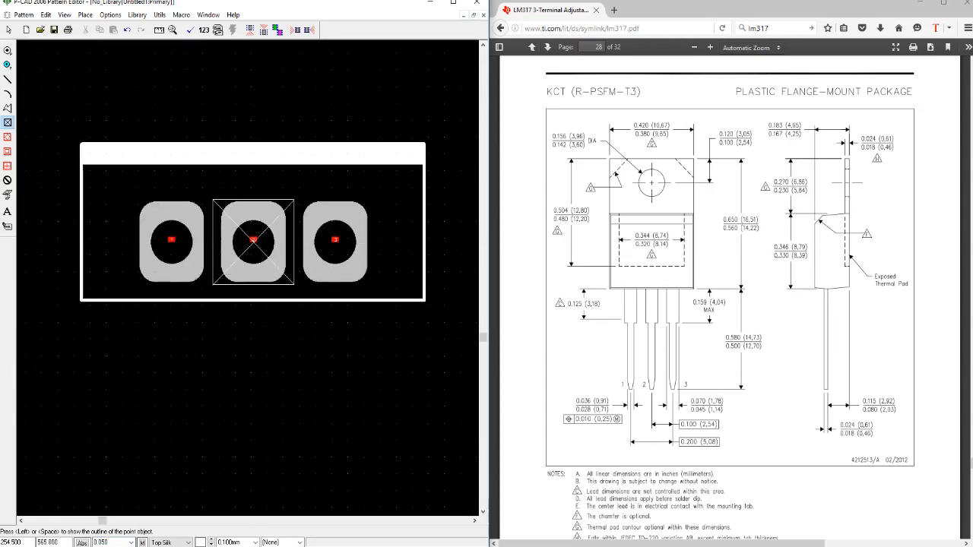
left_click(192, 32)
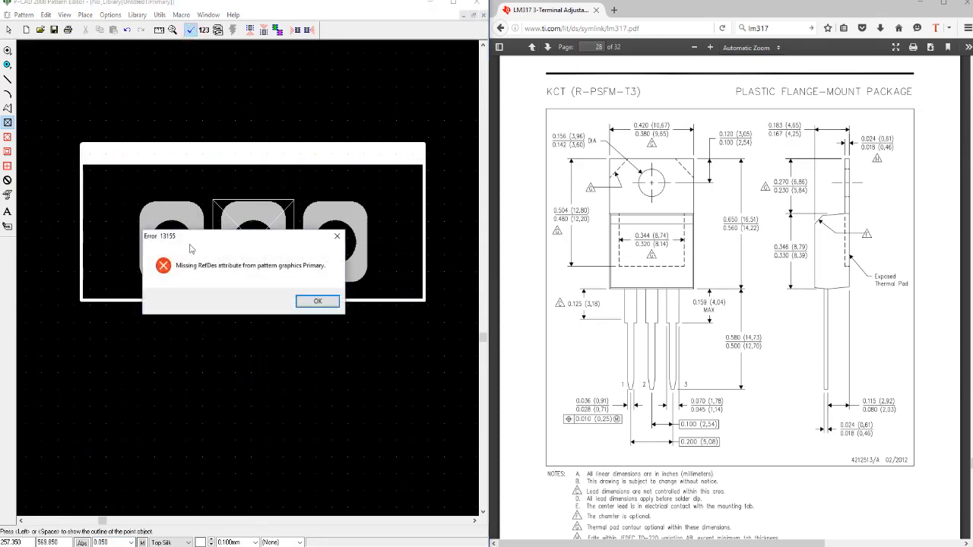
left_click(316, 300)
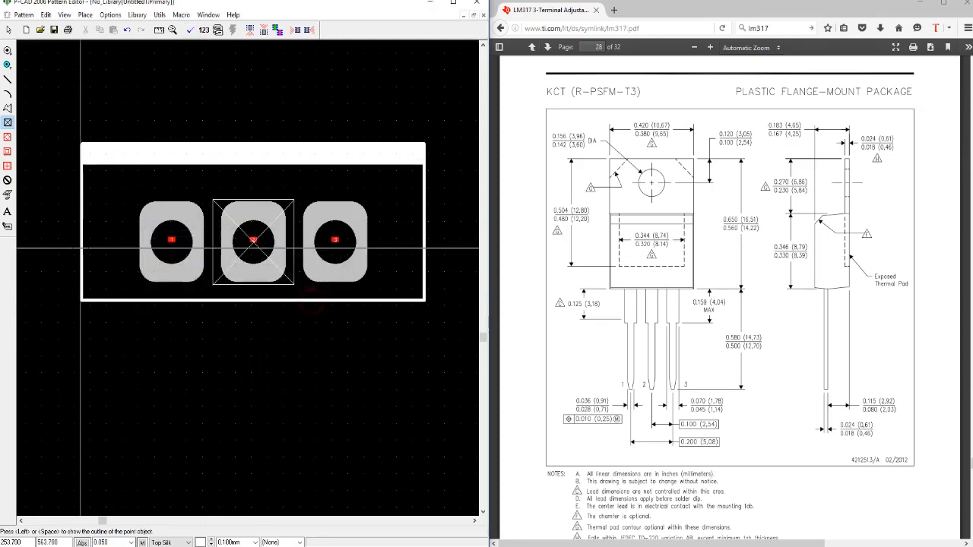
Start placing a RefDes attribute from the Component category, keeping the (Default) text style
left_click(7, 226)
left_click(260, 407)
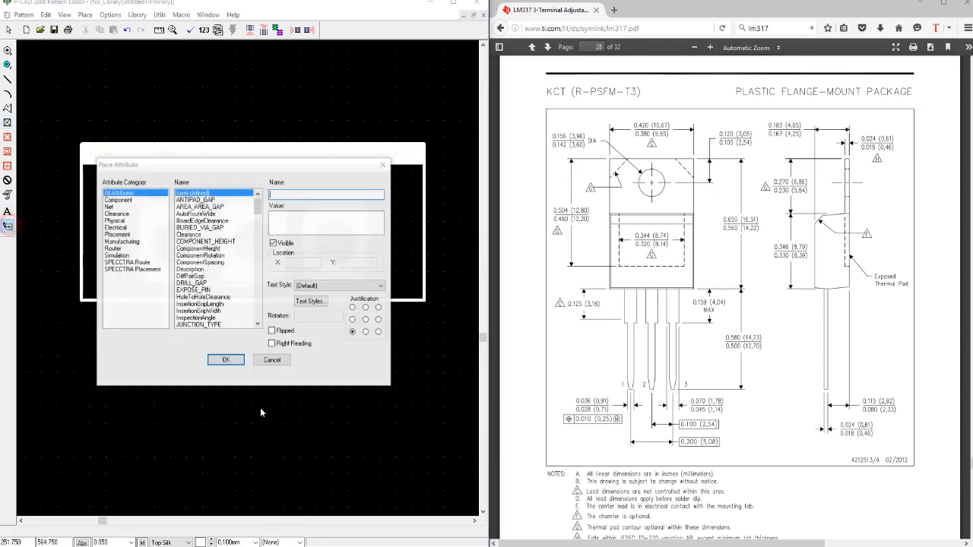
left_click(129, 199)
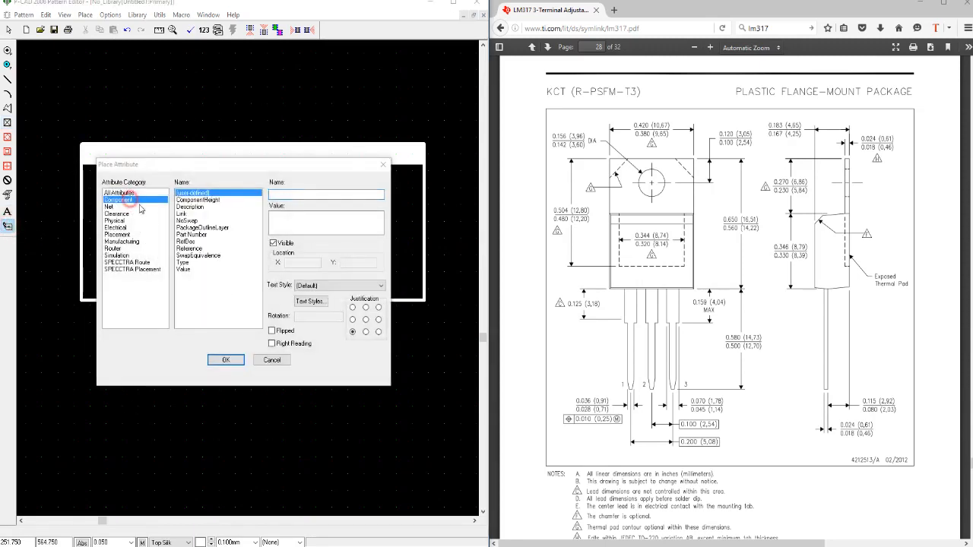
left_click(187, 240)
left_click(324, 287)
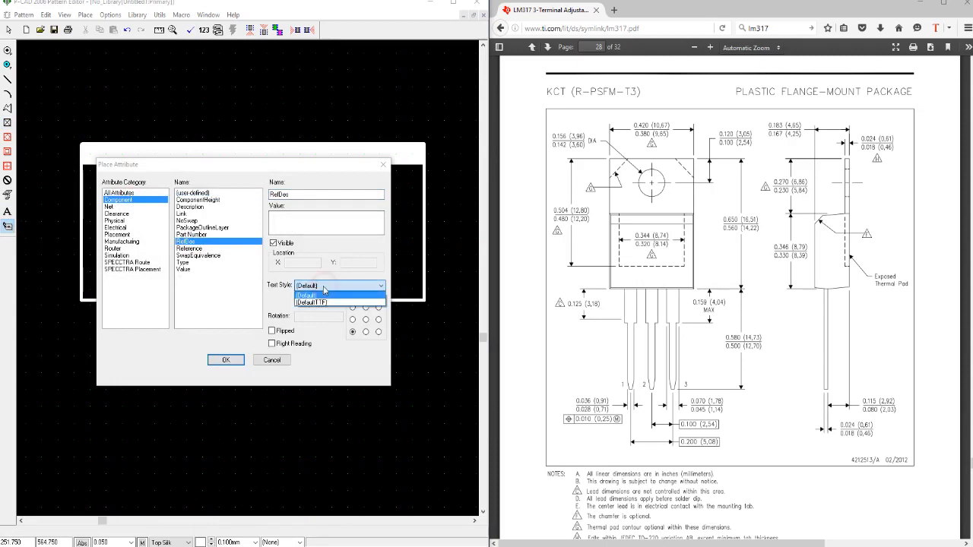
left_click(321, 281)
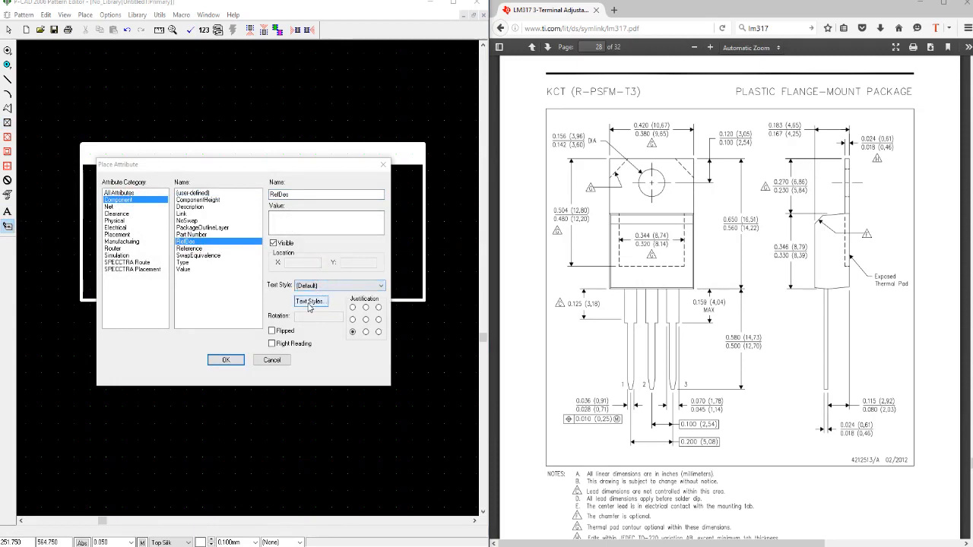
Add a text style named Refdes based on (Default), with a stroke font height of 1.5 mm
left_click(308, 302)
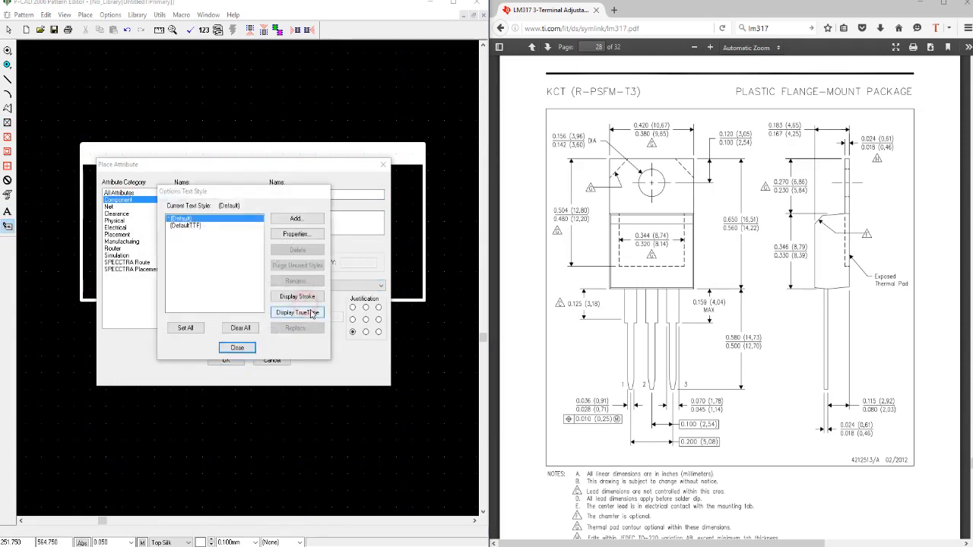
left_click(294, 219)
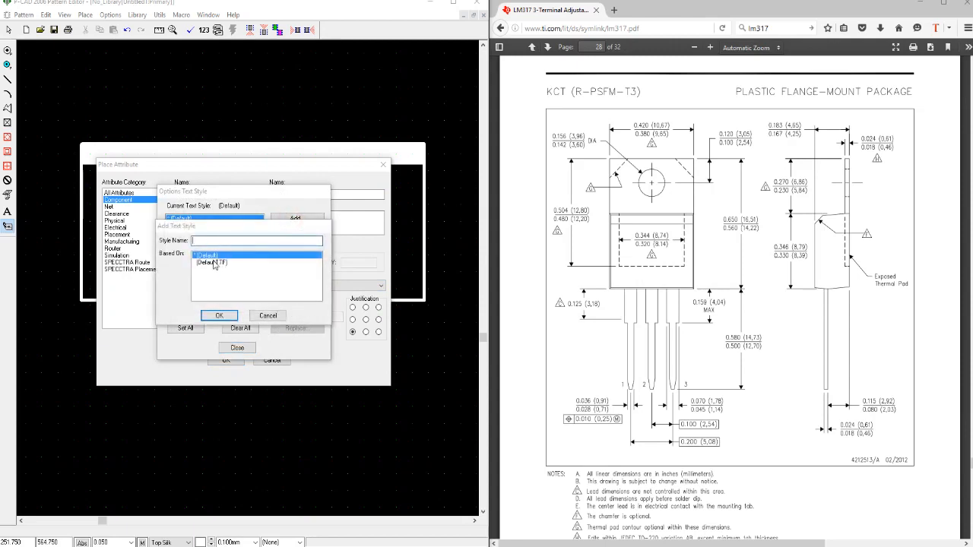
left_click(211, 255)
left_click(210, 241)
left_click(219, 314)
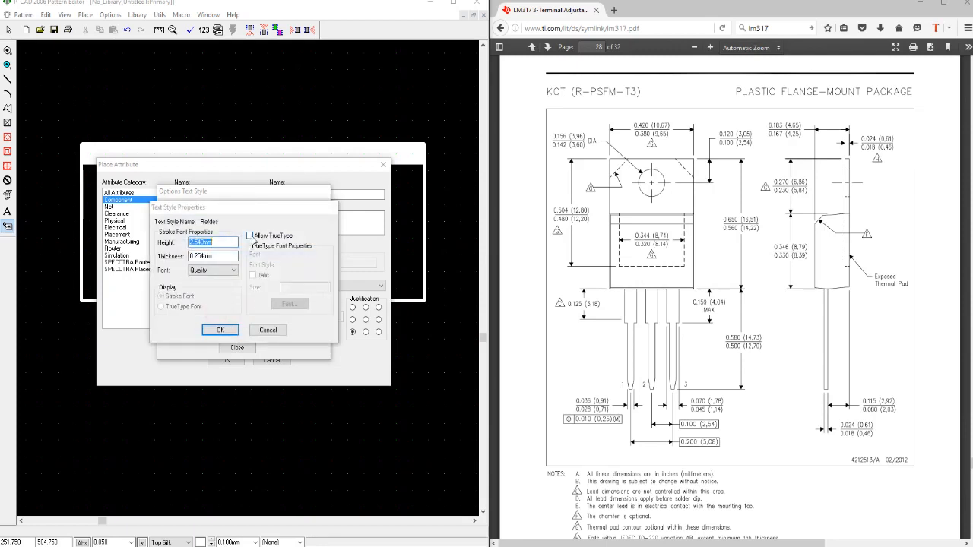
type("1.5")
left_click(202, 256)
left_click(217, 330)
Check the Refdes style's properties and use it as the text style for the attribute
left_click(181, 232)
left_click(296, 234)
left_click(224, 334)
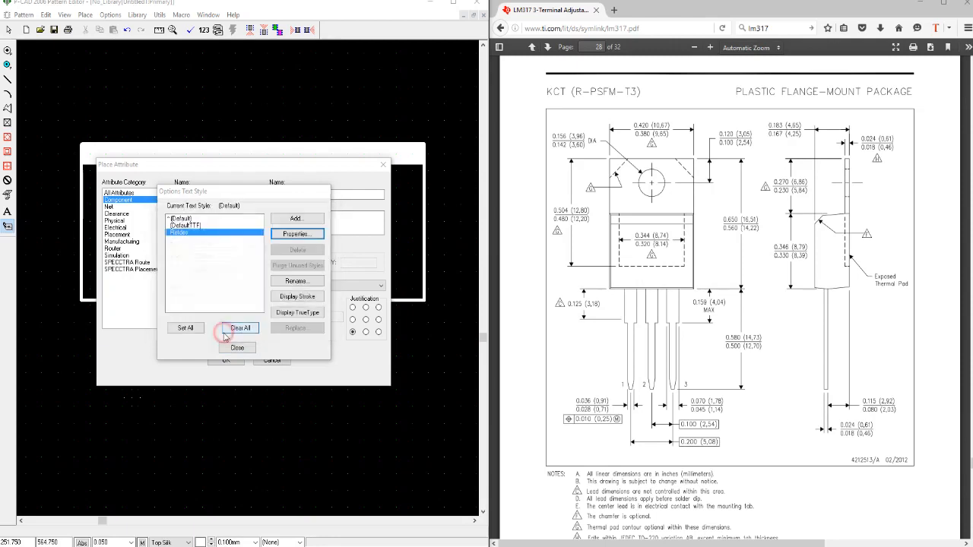
left_click(237, 348)
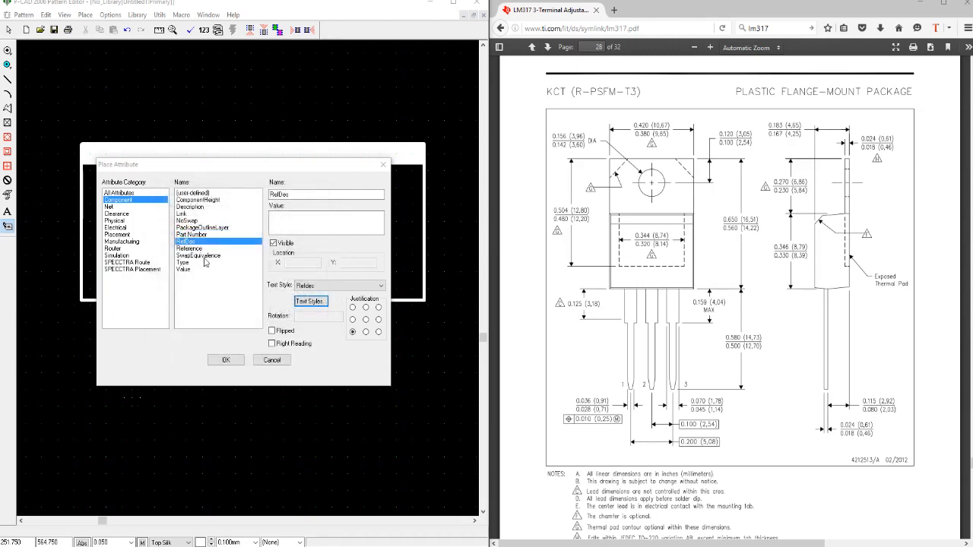
Place the RefDes attribute above the outline with centre justification and Right Reading enabled, and validate the pattern
left_click(365, 320)
left_click(273, 344)
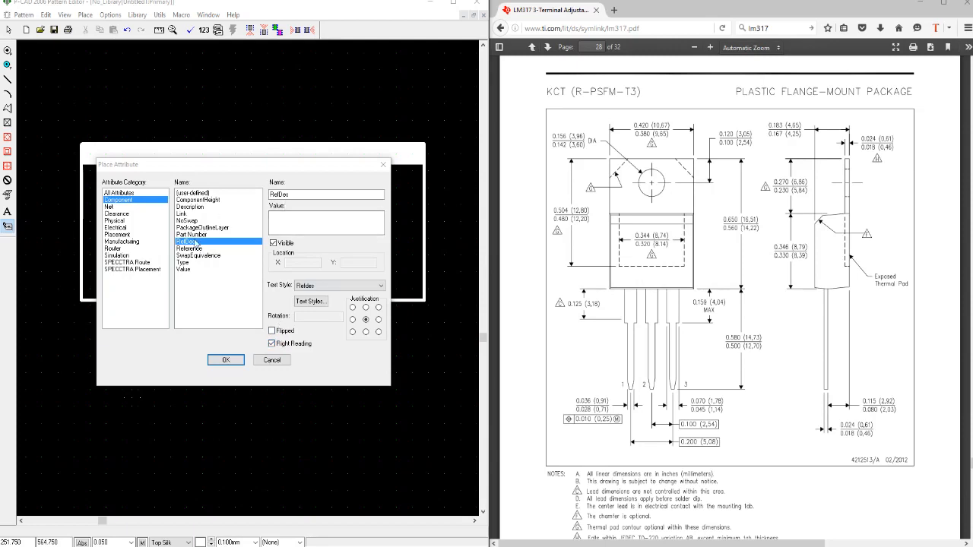
left_click(226, 360)
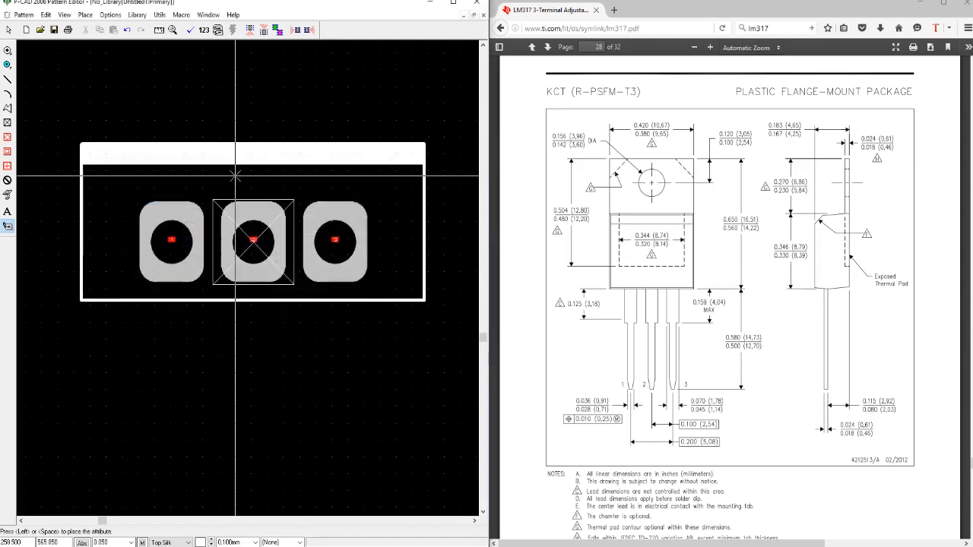
left_click(243, 113)
key("Escape")
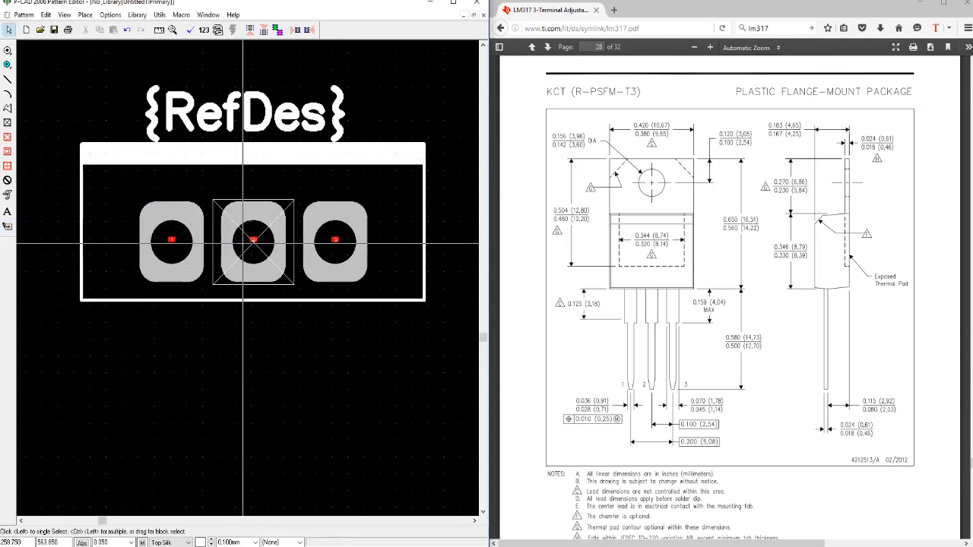
left_click(190, 30)
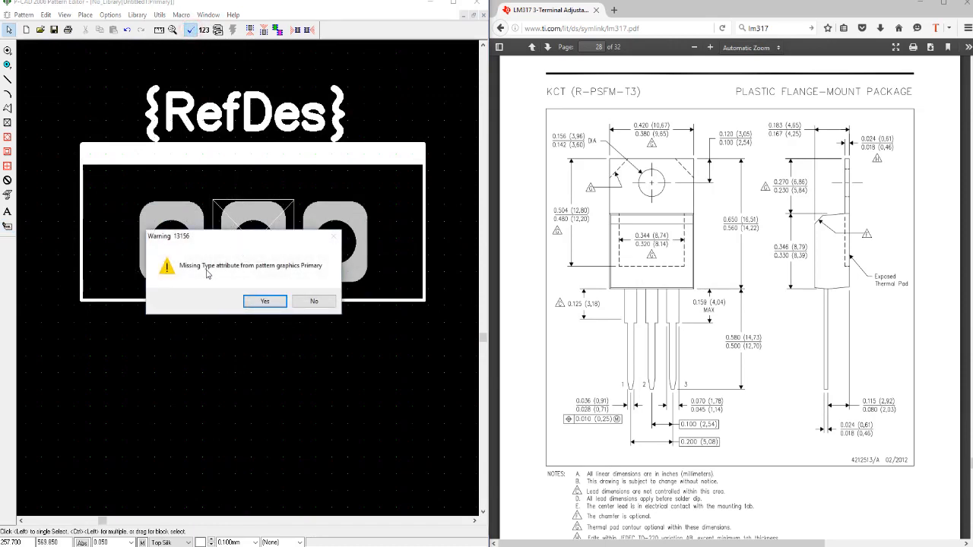
left_click(261, 301)
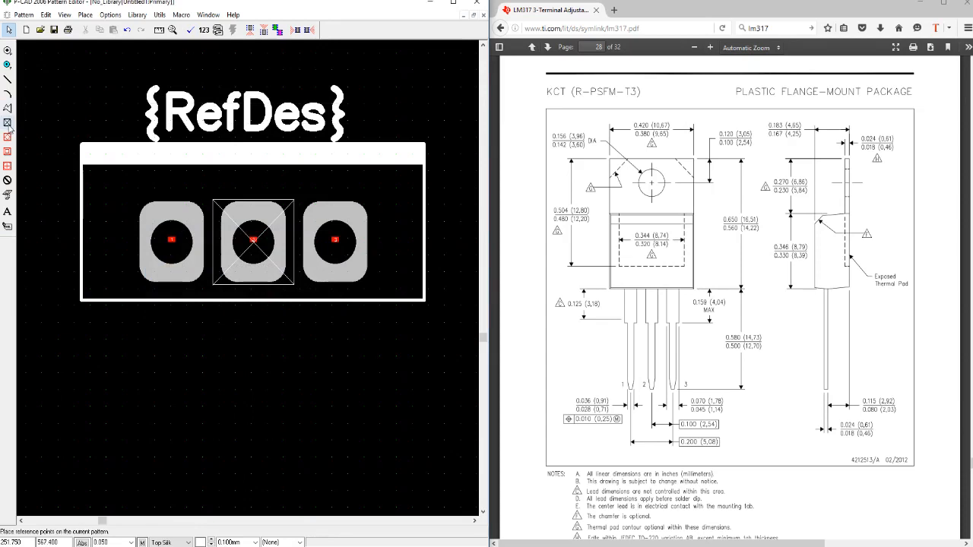
Place the component Type attribute below the outline, using the Refdes text style and centre justification
left_click(7, 228)
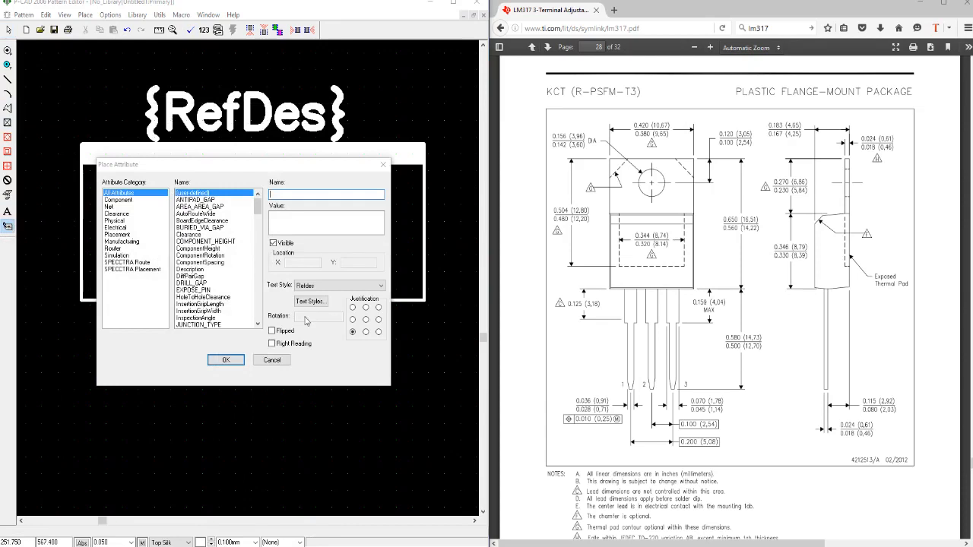
left_click(126, 200)
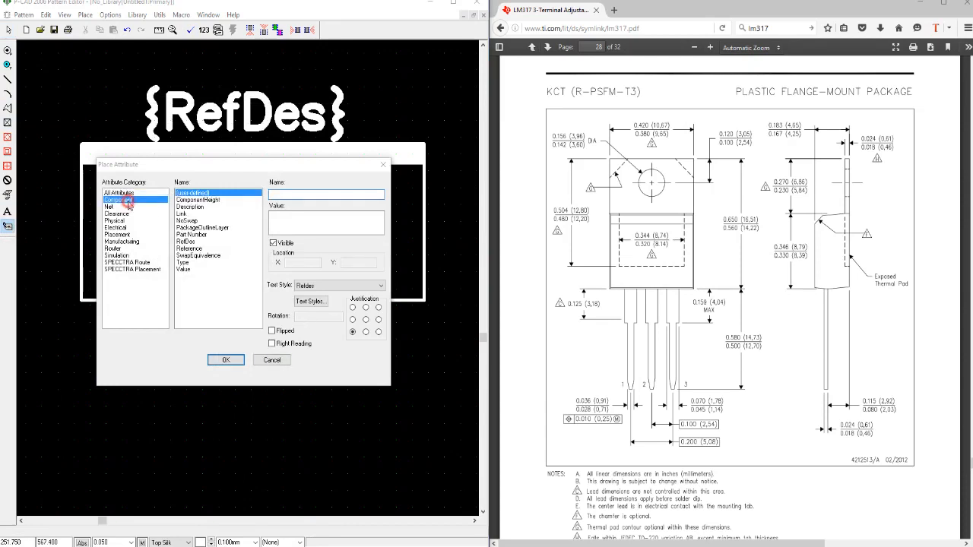
left_click(184, 263)
left_click(319, 286)
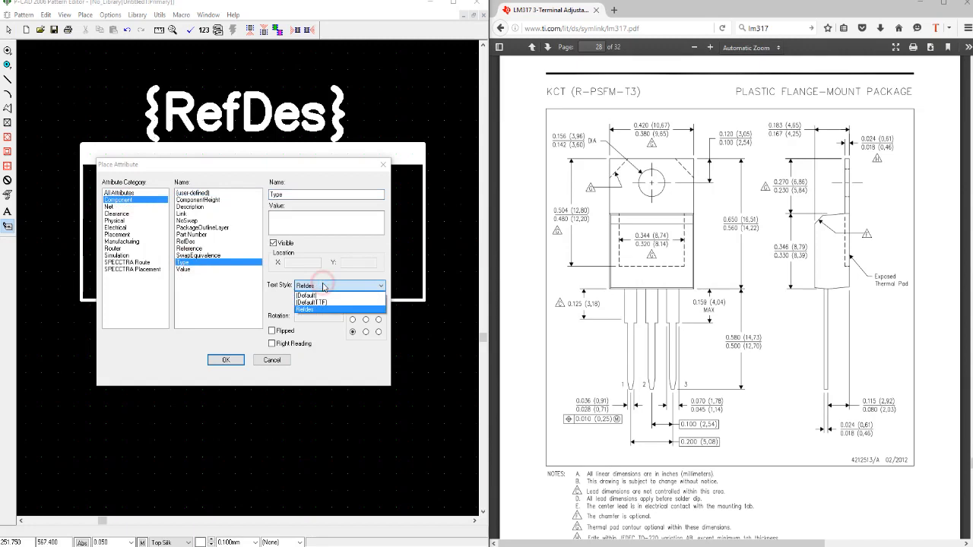
left_click(323, 309)
left_click(366, 320)
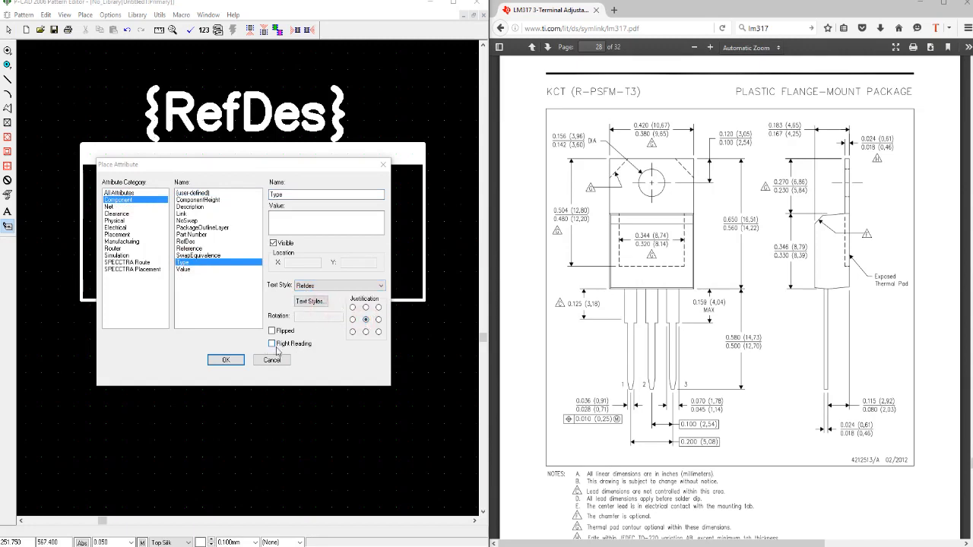
left_click(224, 360)
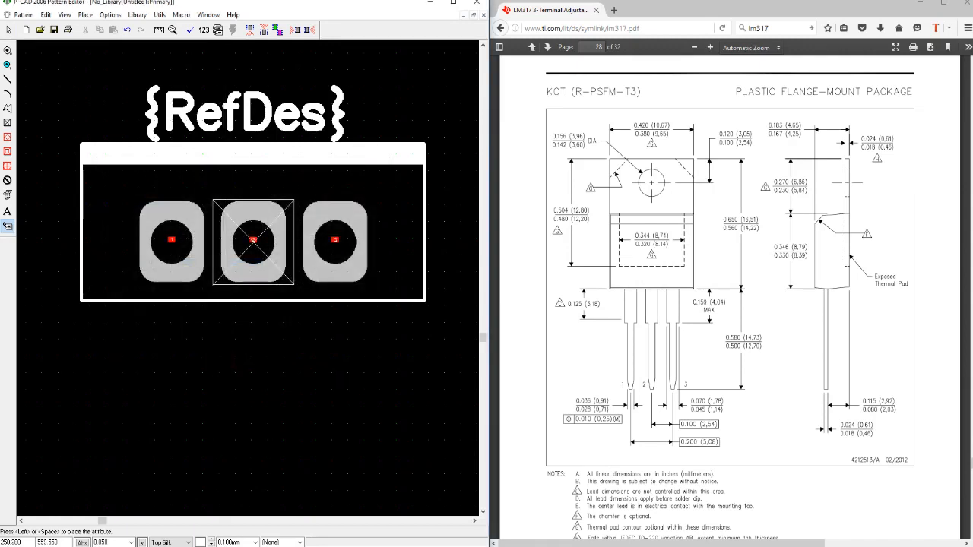
left_click(259, 349)
key("Escape")
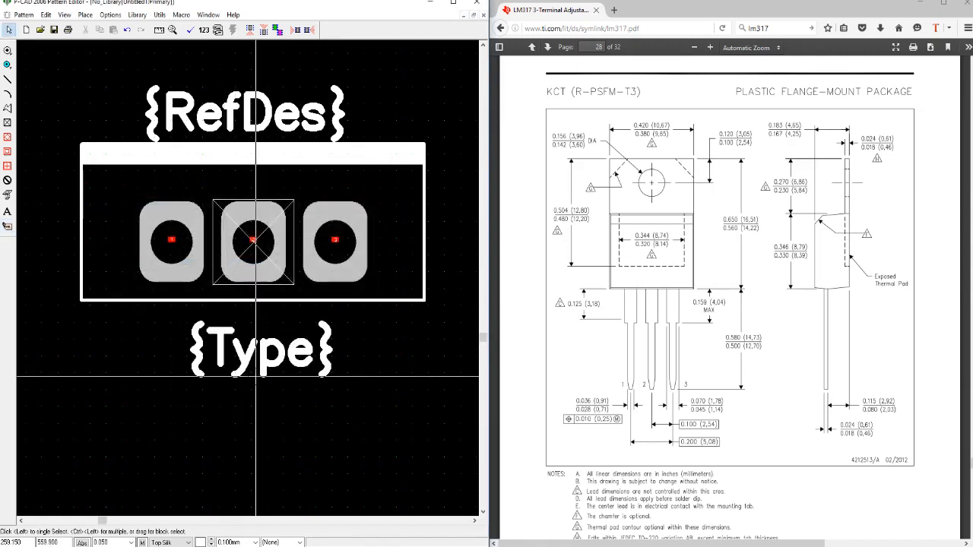
Make the Type attribute invisible in its properties
left_click(254, 354)
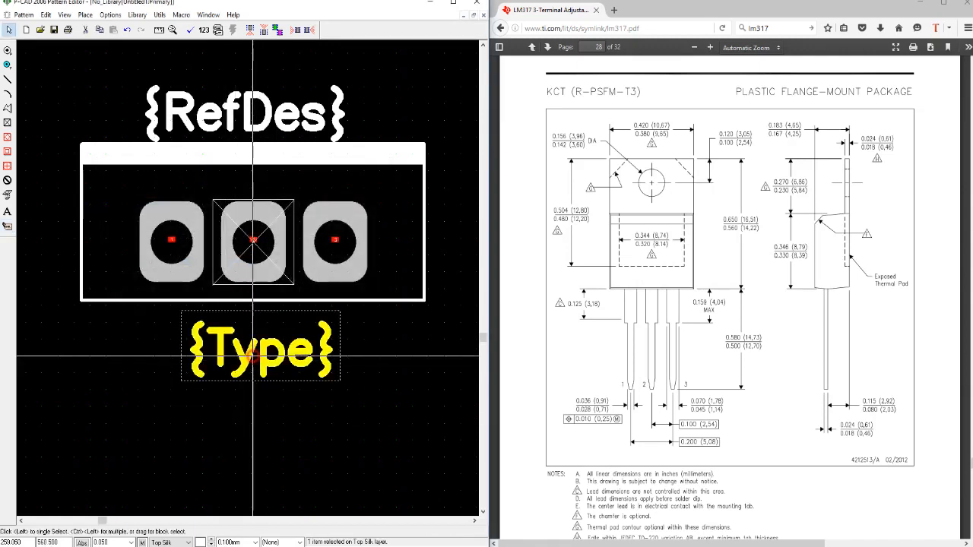
right_click(255, 358)
left_click(281, 363)
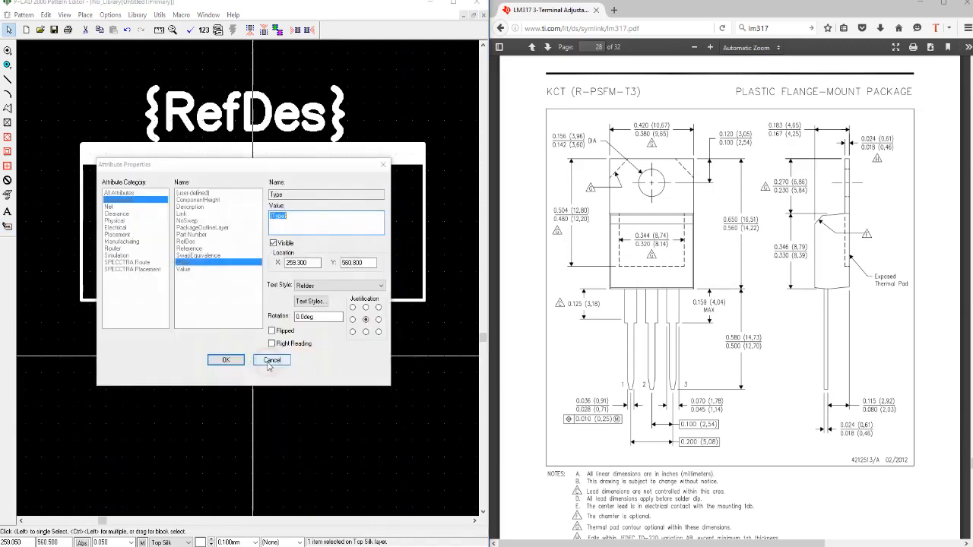
left_click(274, 244)
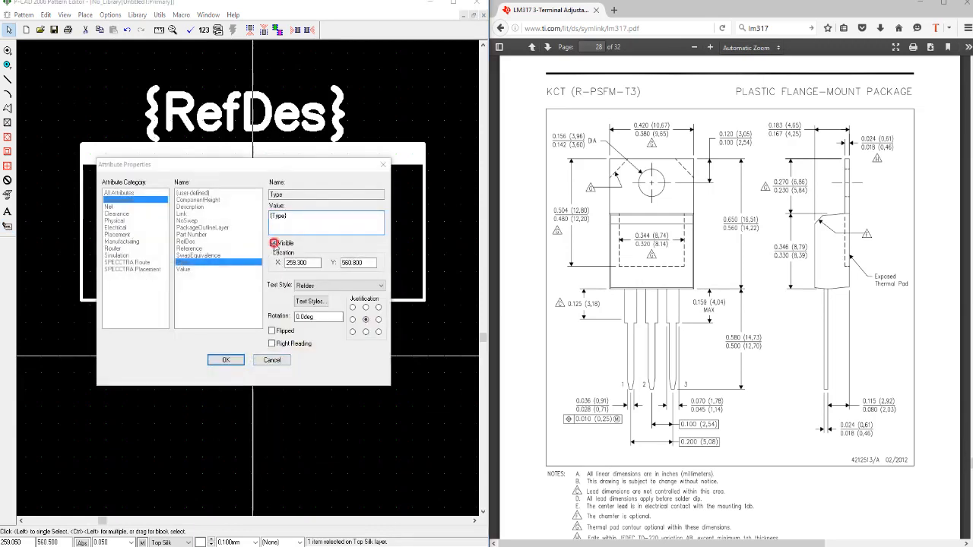
left_click(225, 361)
Move the hidden Type attribute from below the outline to the centre of pad 2
mouse_move(241, 362)
left_mouse_down()
mouse_move(260, 336)
mouse_move(253, 236)
mouse_move(227, 355)
left_mouse_up()
left_click(167, 377)
left_click(254, 345)
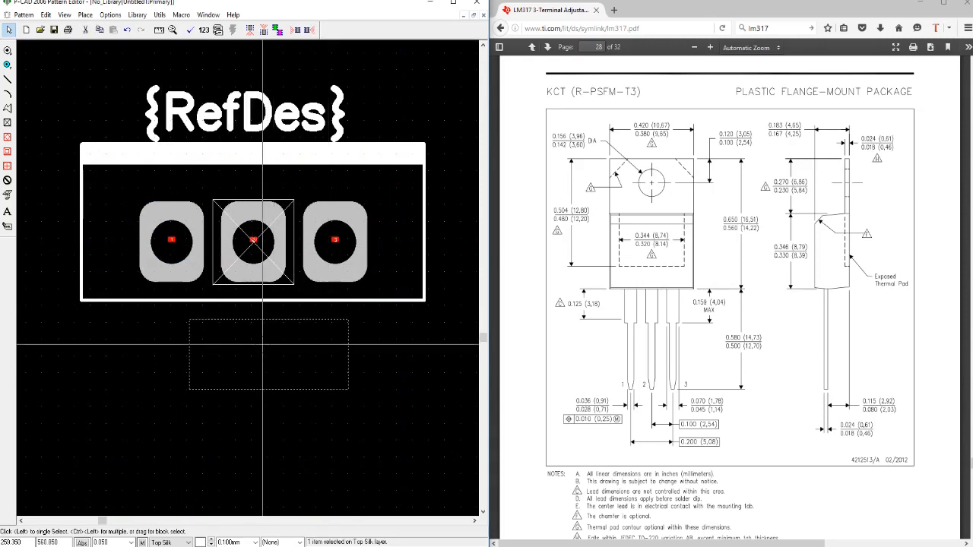
left_click_drag(271, 354, 254, 243)
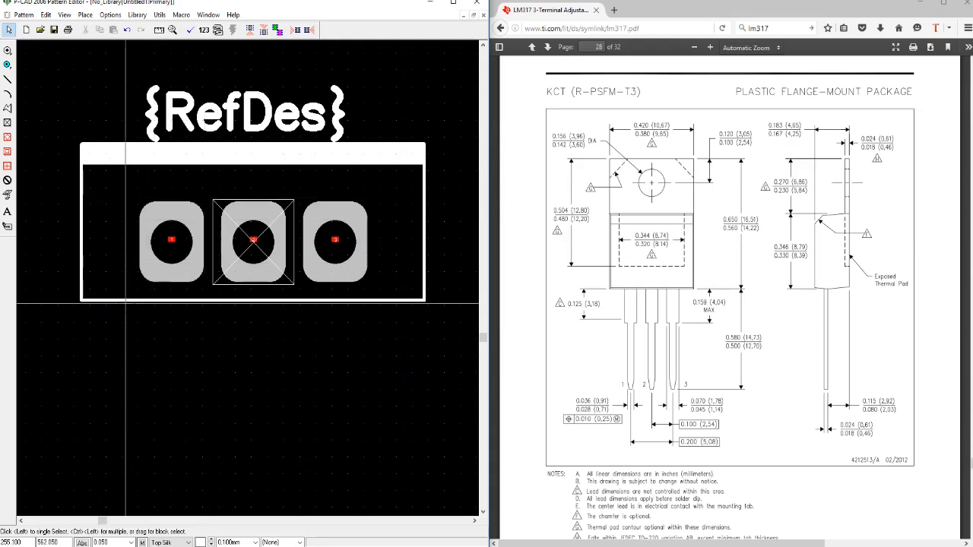
Copy the four silkscreen outline lines and the filled strip, and paste the duplicate exactly over the original
left_click(82, 295)
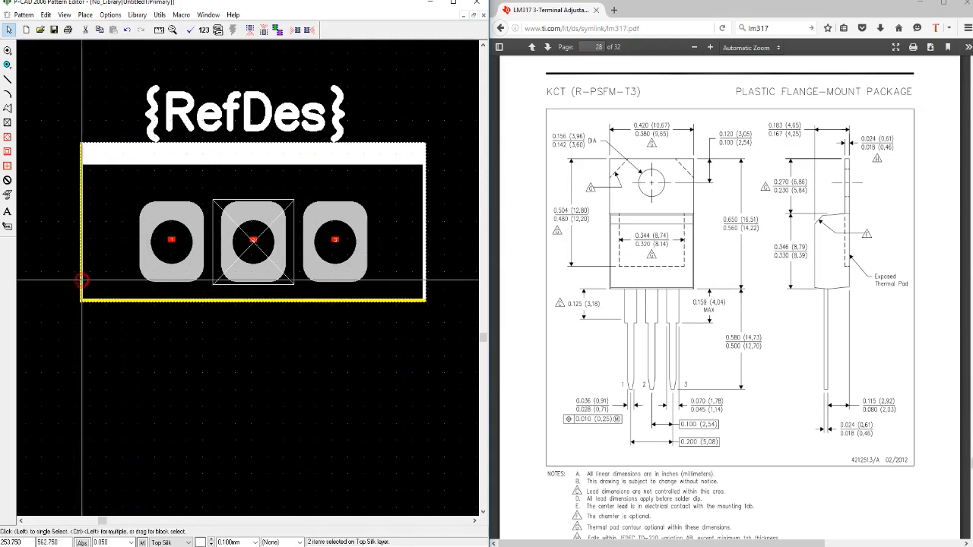
left_click(98, 159, "ctrl")
left_click(90, 142, "ctrl")
left_click_drag(89, 142, 90, 142)
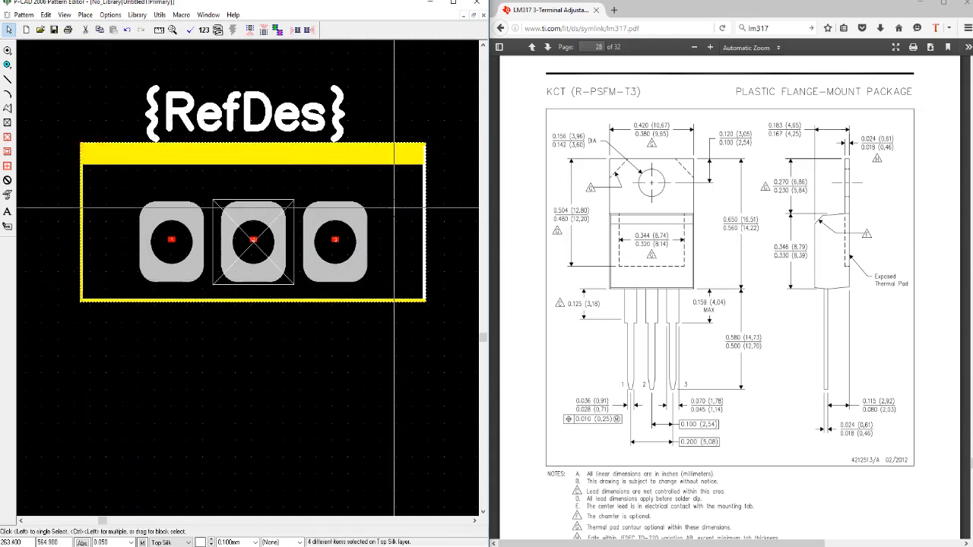
left_click(423, 211, "ctrl")
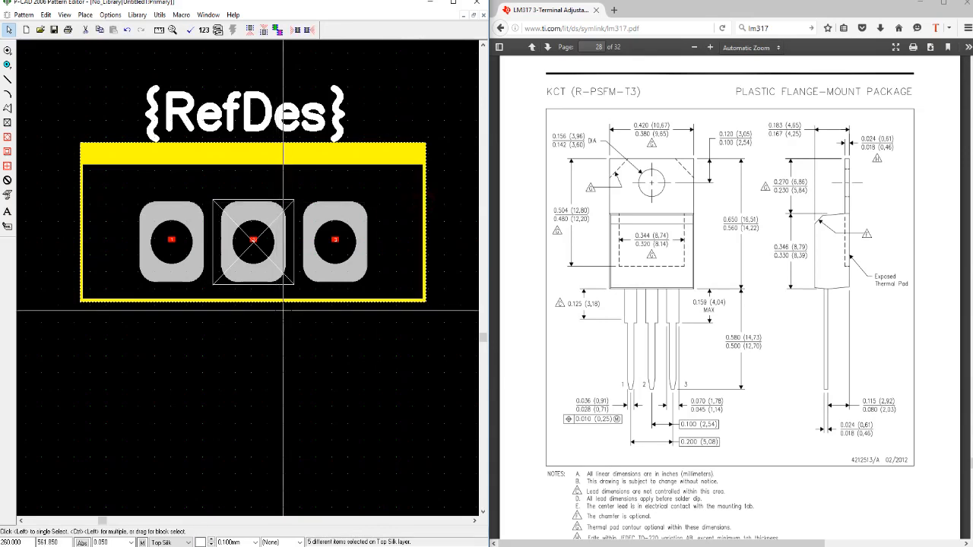
key("ctrl+c")
key("ctrl+v")
left_click_drag(143, 340, 252, 224)
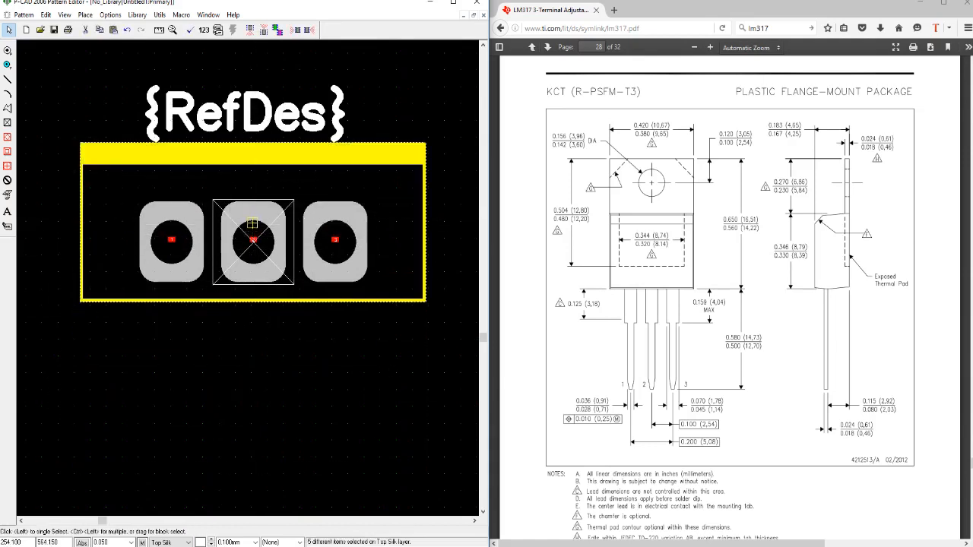
Make Top Assy the current layer and move the duplicated outline and strip to it
left_click(188, 542)
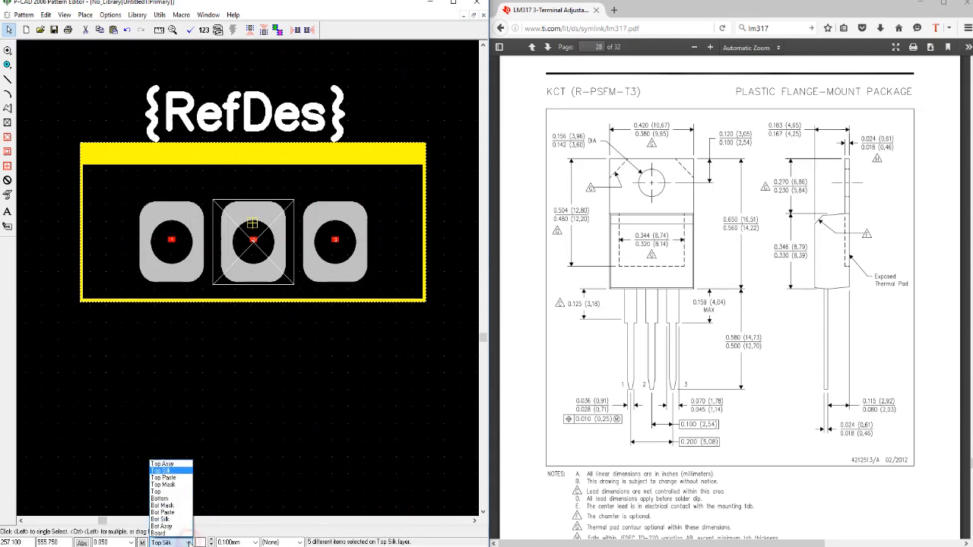
left_click(186, 463)
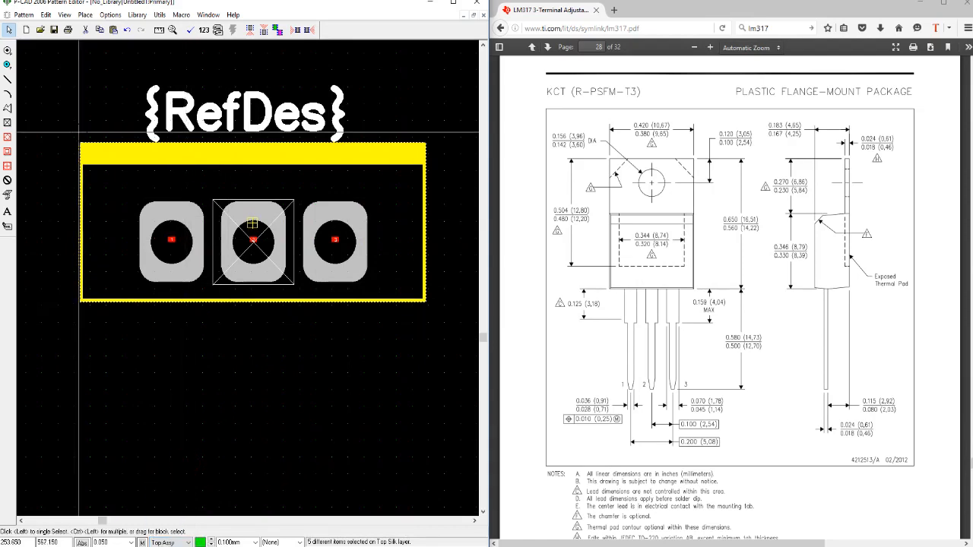
left_click(46, 15)
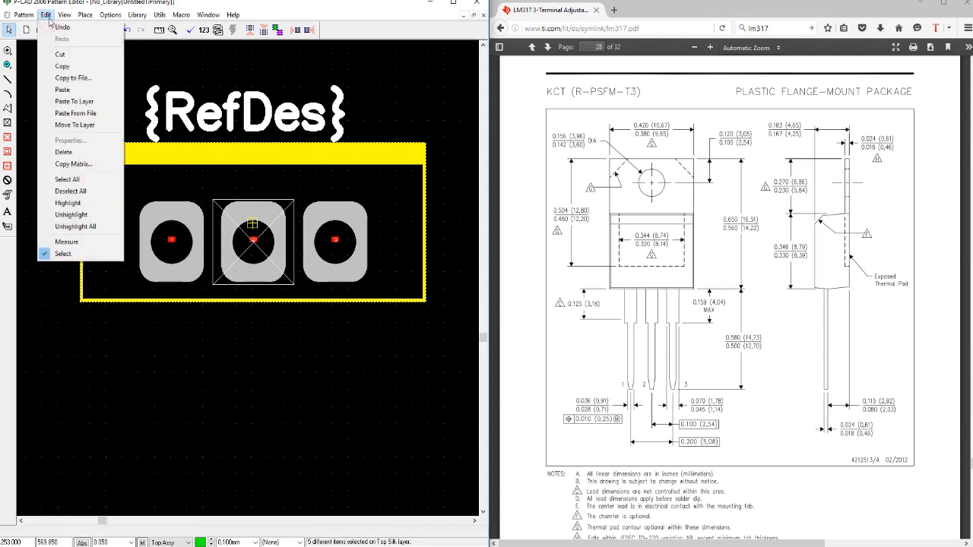
left_click(81, 128)
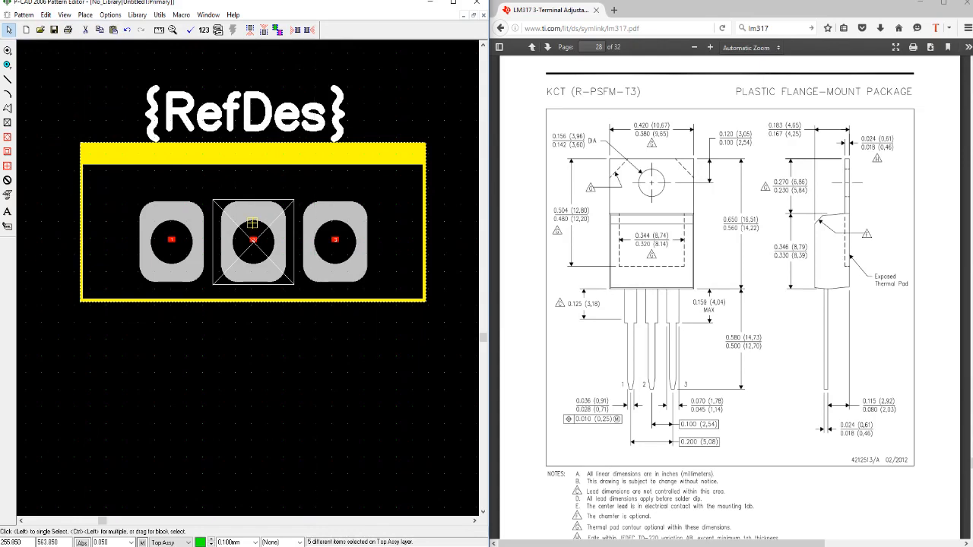
left_click(105, 114)
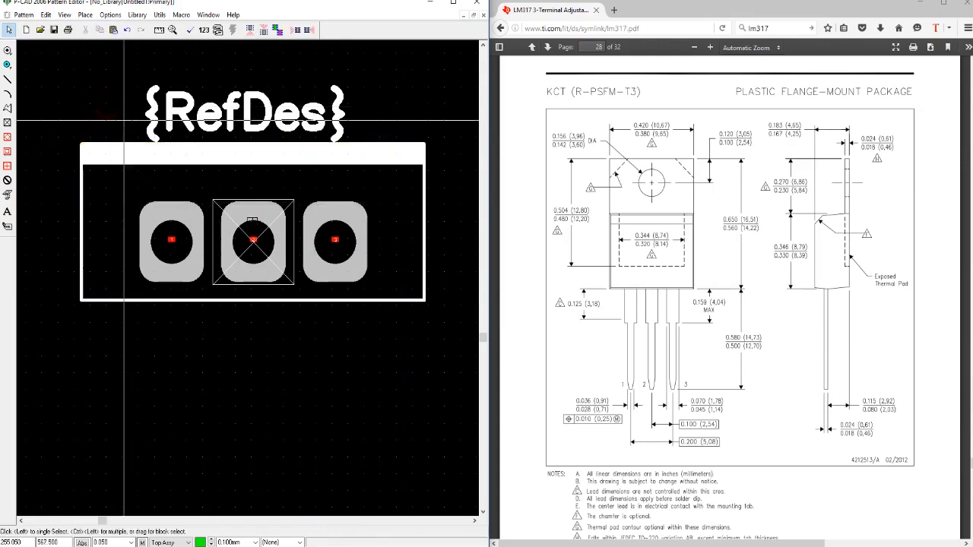
Begin placing a component attribute based on RefDes and rename it RefDes2
left_click(7, 227)
left_click(137, 200)
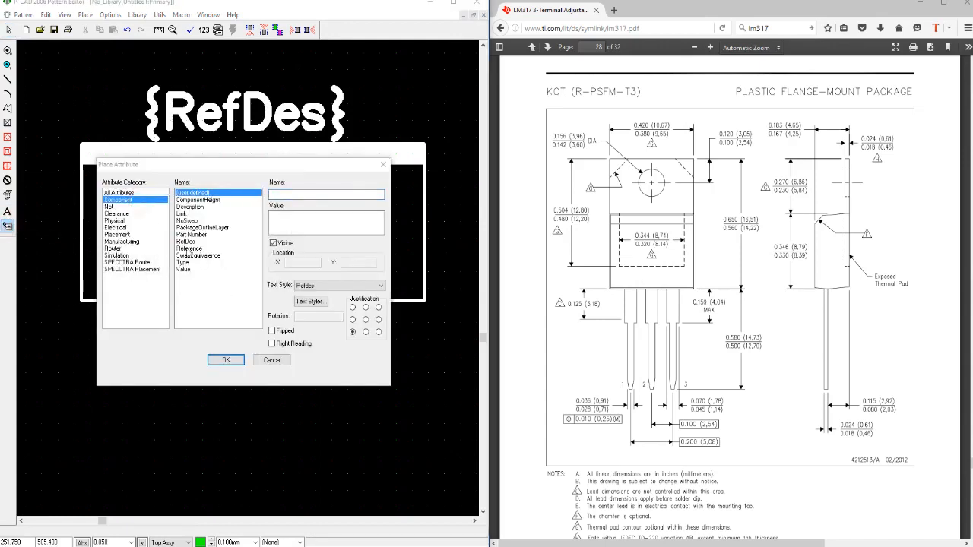
left_click(188, 242)
left_click(311, 194)
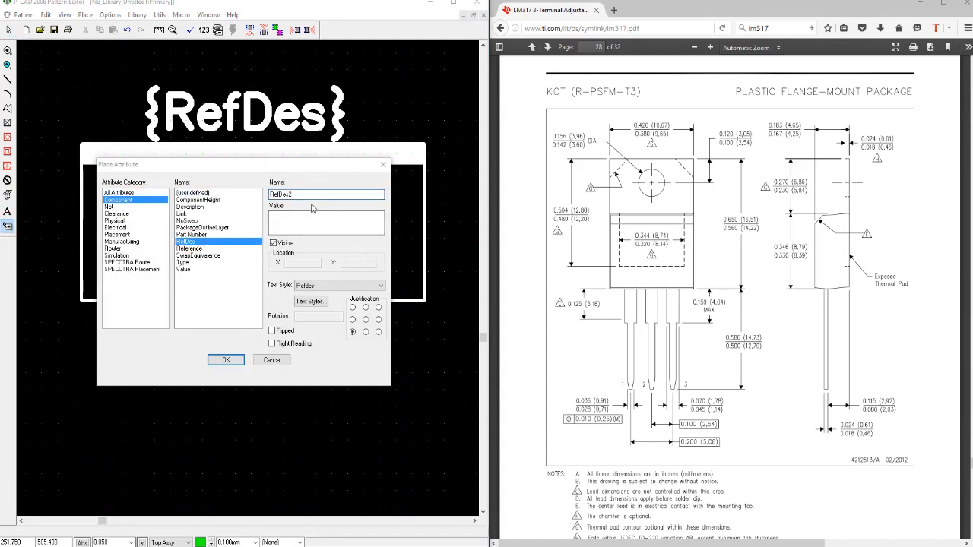
left_click(291, 219)
Add a text style named Refdes2 based on the (Default) style
left_click(308, 302)
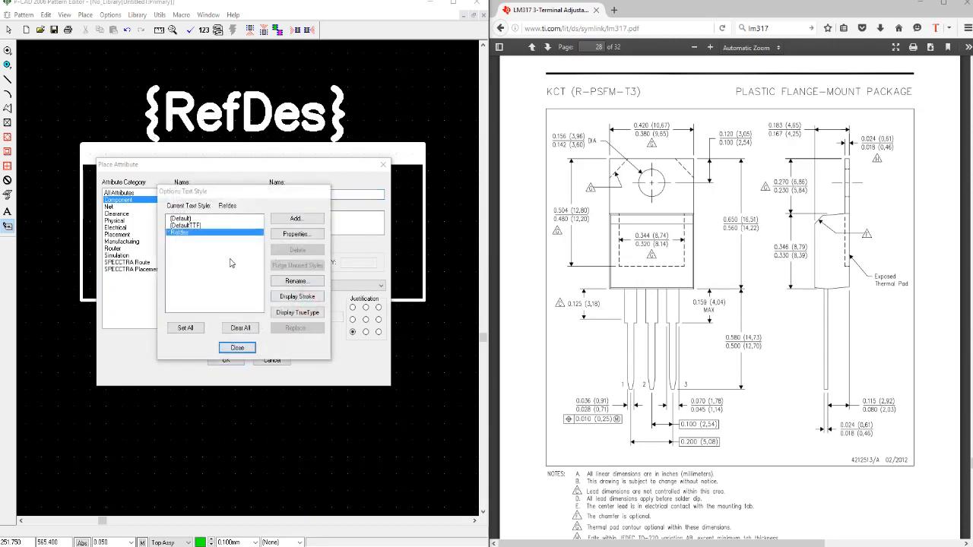
left_click(297, 218)
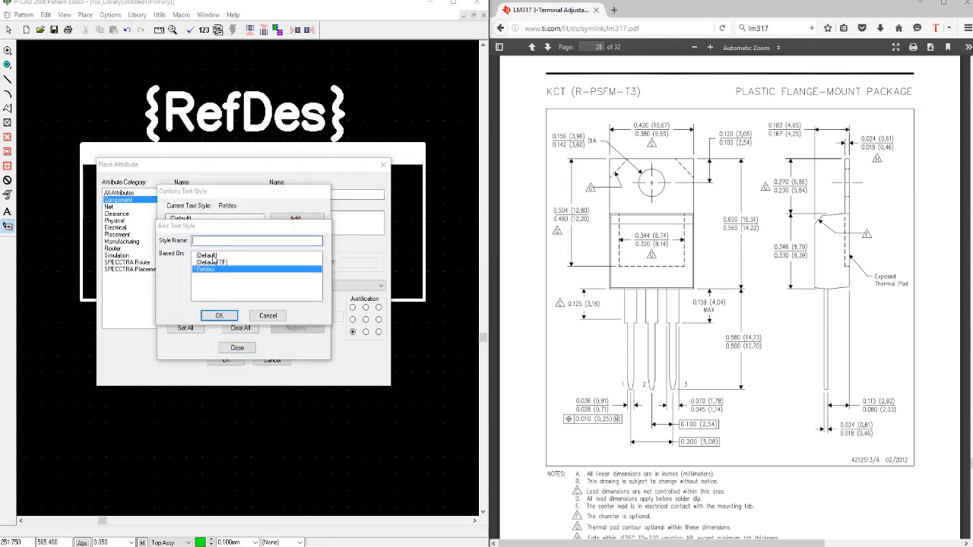
left_click(210, 256)
left_click(206, 242)
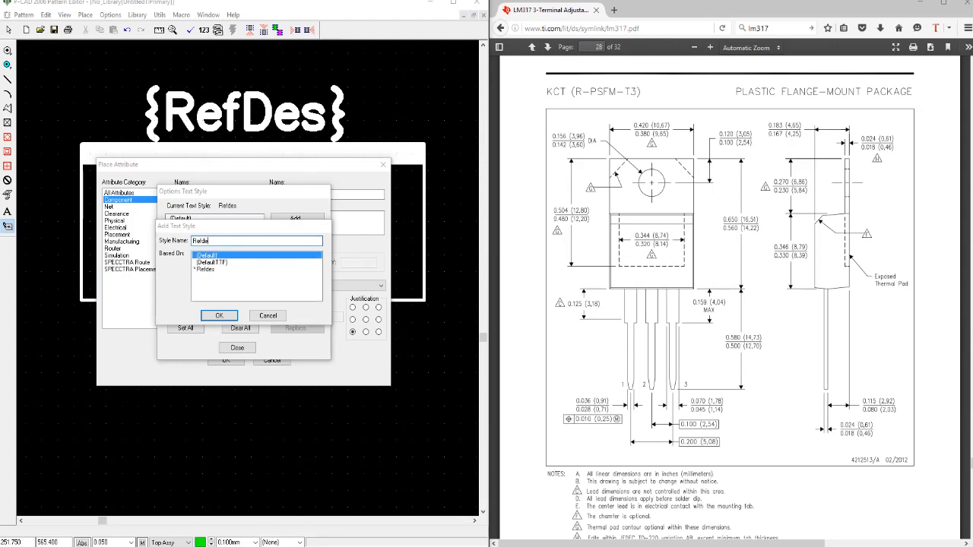
left_click(219, 315)
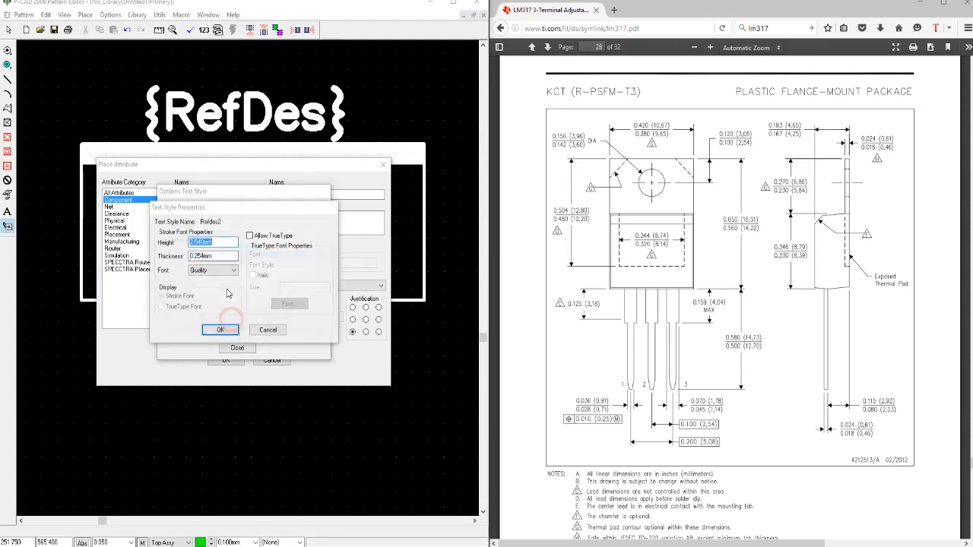
Allow TrueType for the Refdes2 style, display it as TrueType font with size 1.5 mm, and finish the style setup
left_click(265, 237)
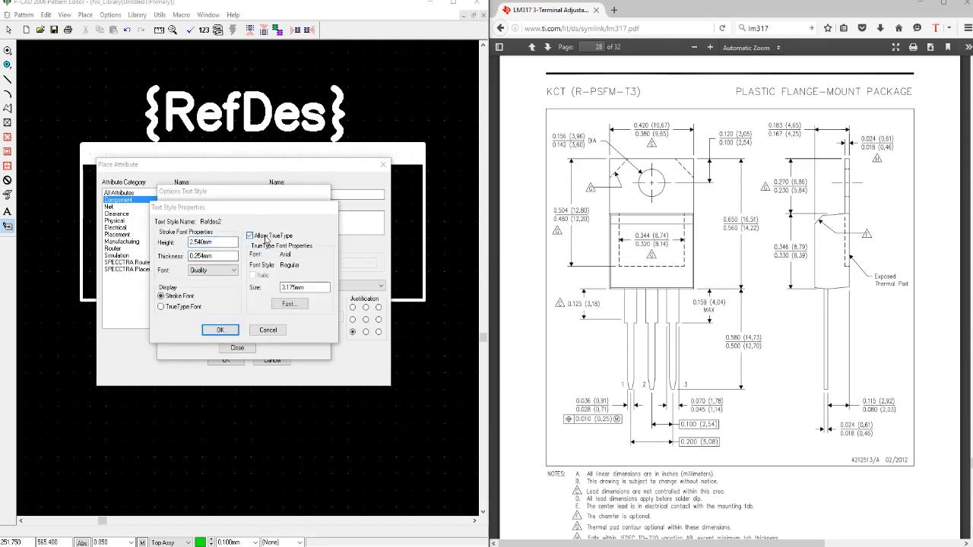
left_click(179, 306)
double_click(312, 287)
type("1.5")
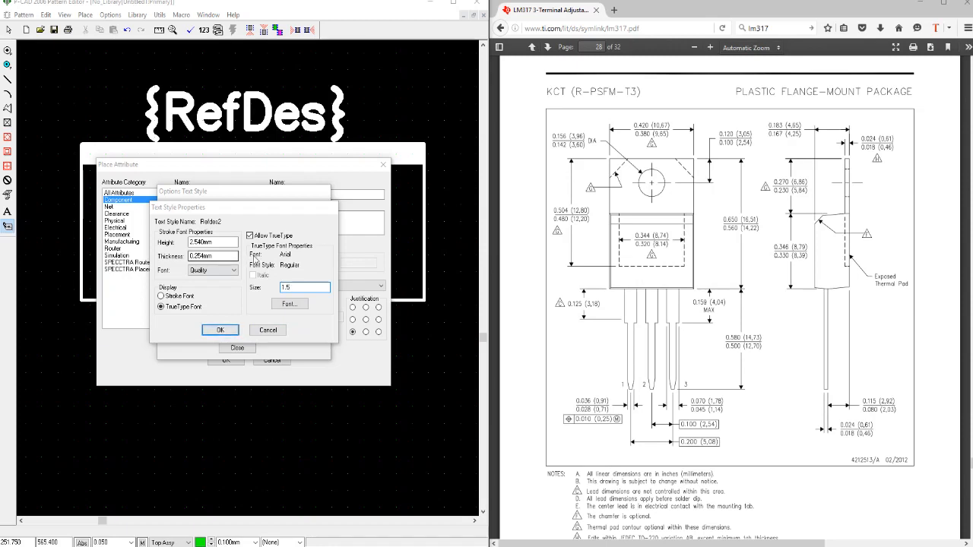
left_click(225, 332)
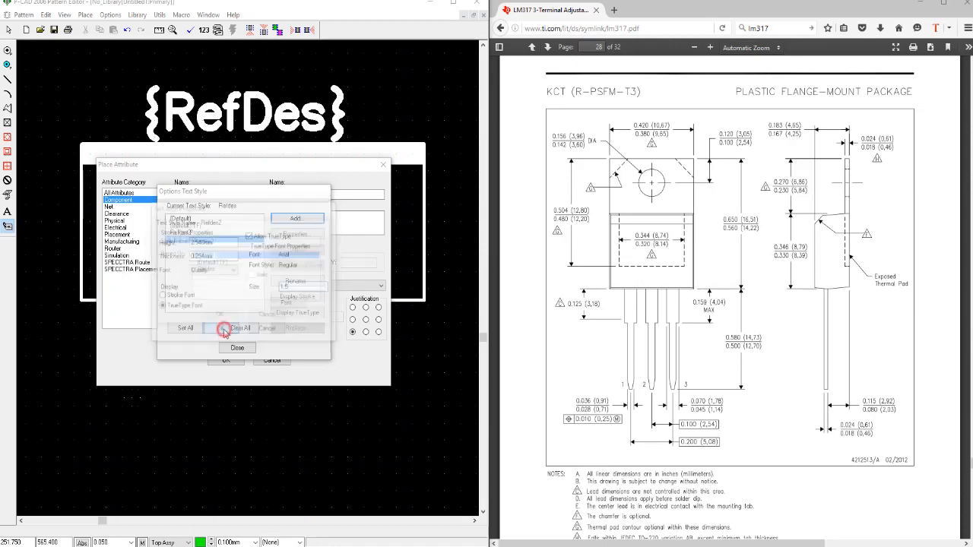
left_click(182, 233)
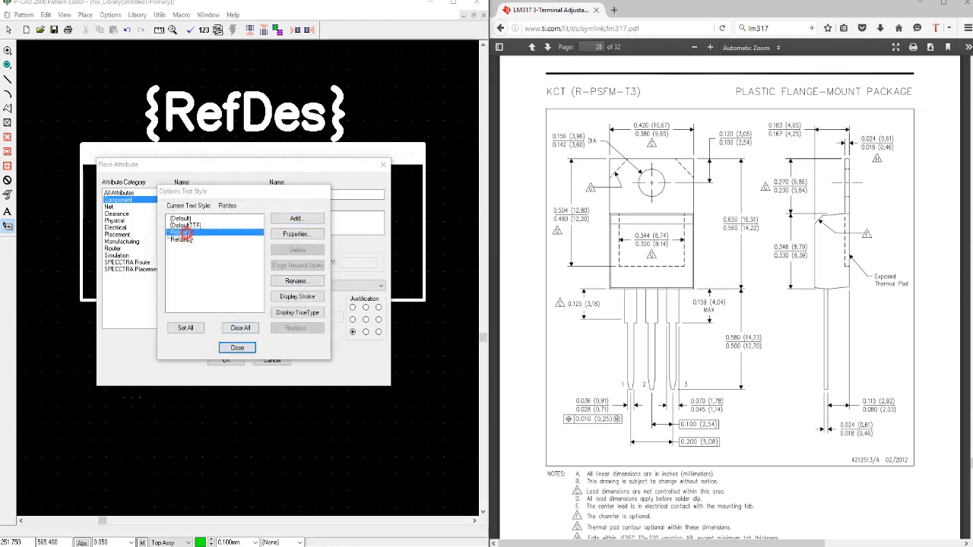
left_click(298, 233)
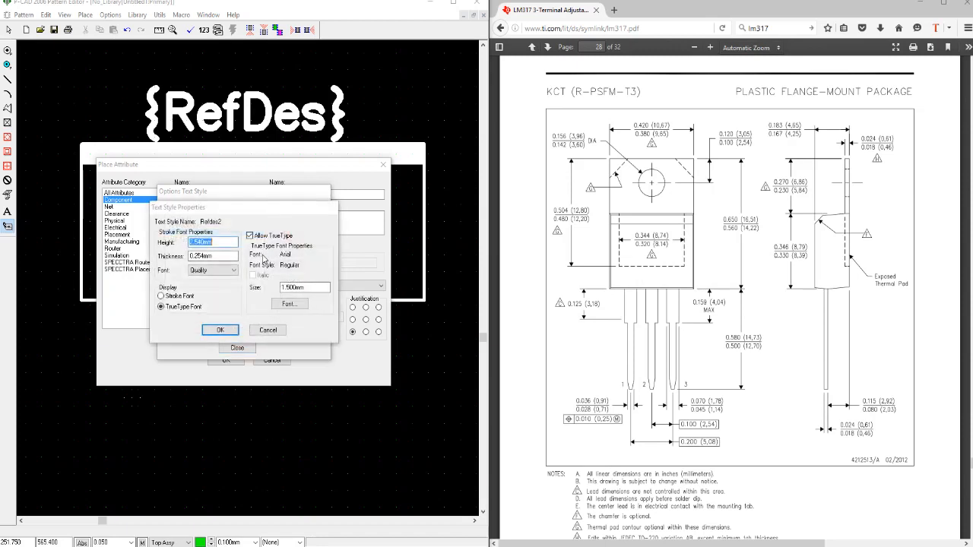
left_click(226, 331)
left_click(238, 348)
Give the RefDes2 attribute the Refdes2 text style with centred justification and place it at the centre of pad 2 on Top Assy
left_click(320, 287)
left_click(316, 319)
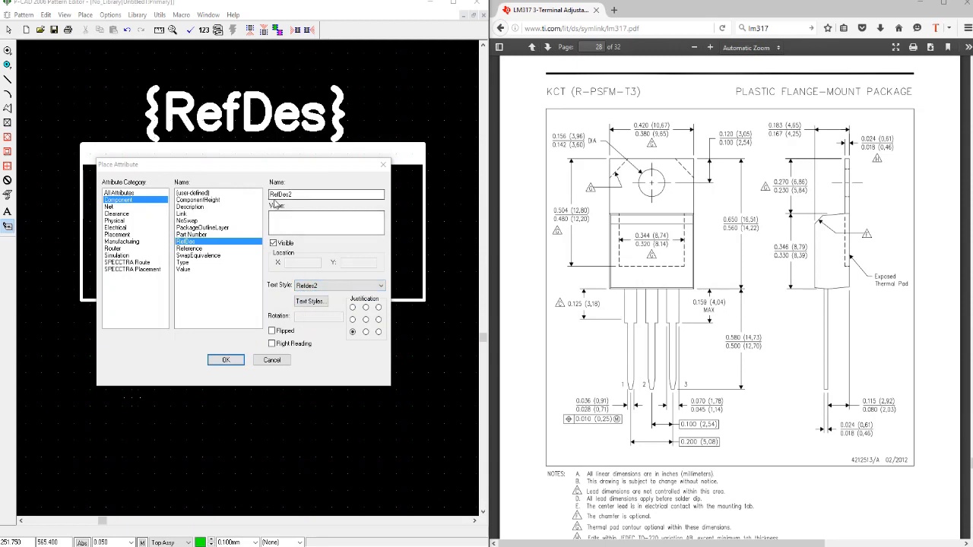
left_click(366, 319)
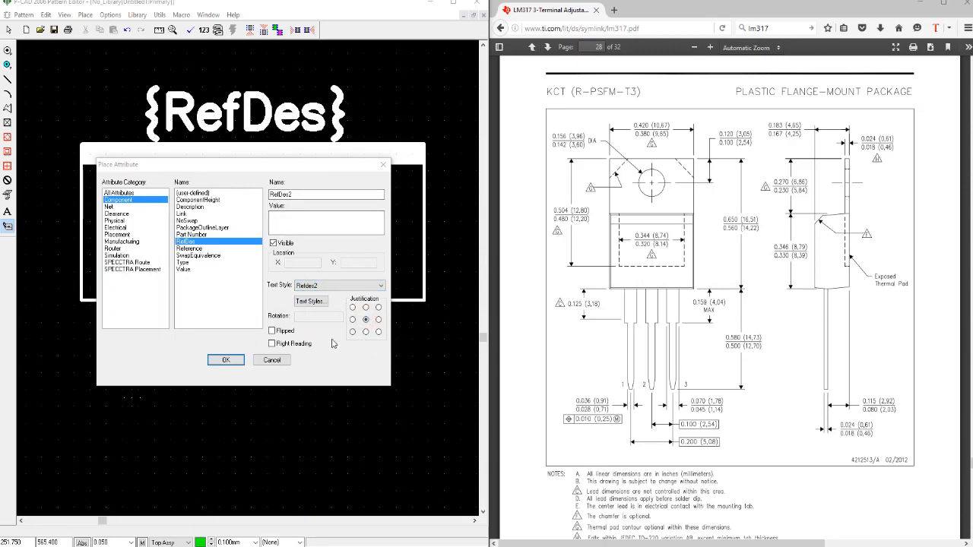
left_click(287, 347)
left_click(226, 361)
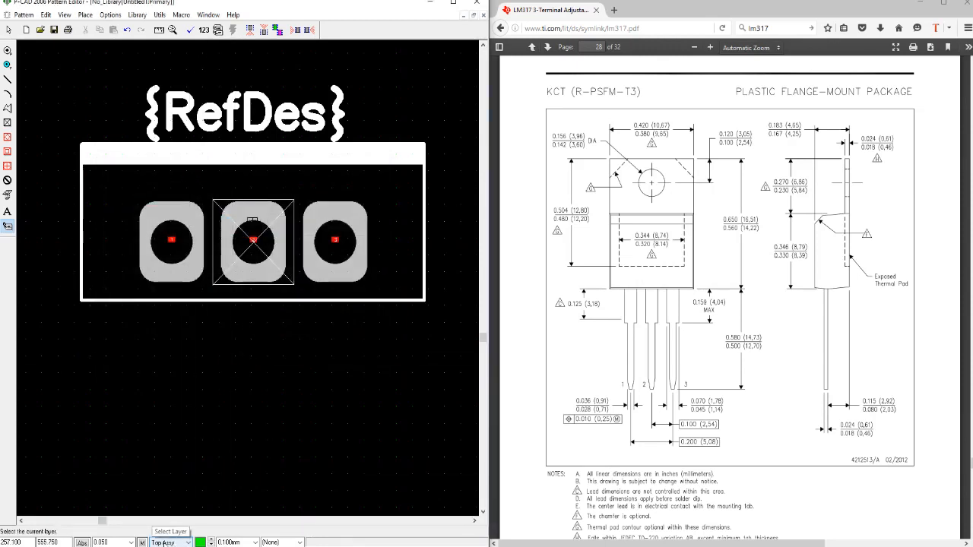
left_click(255, 237)
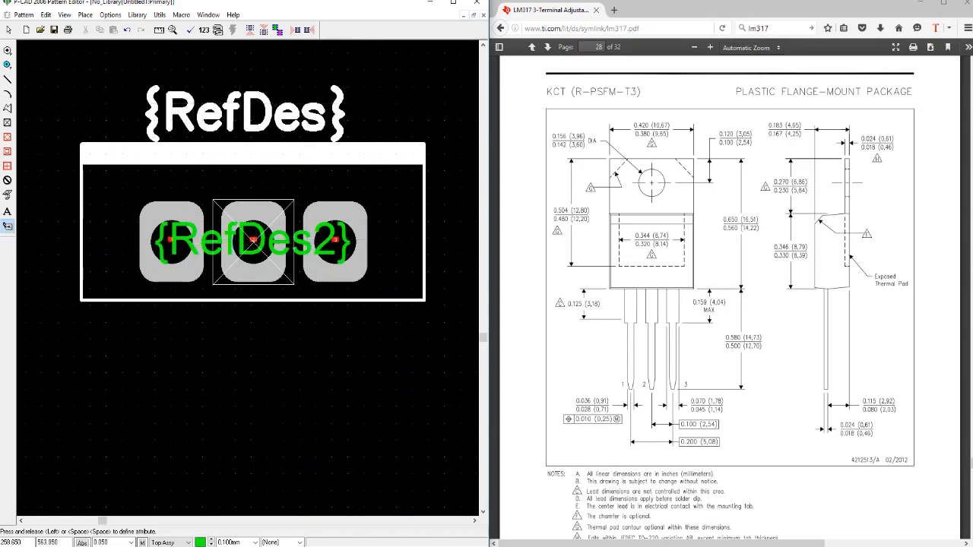
Validate the pattern and start saving it to a library under a new name
left_click(193, 30)
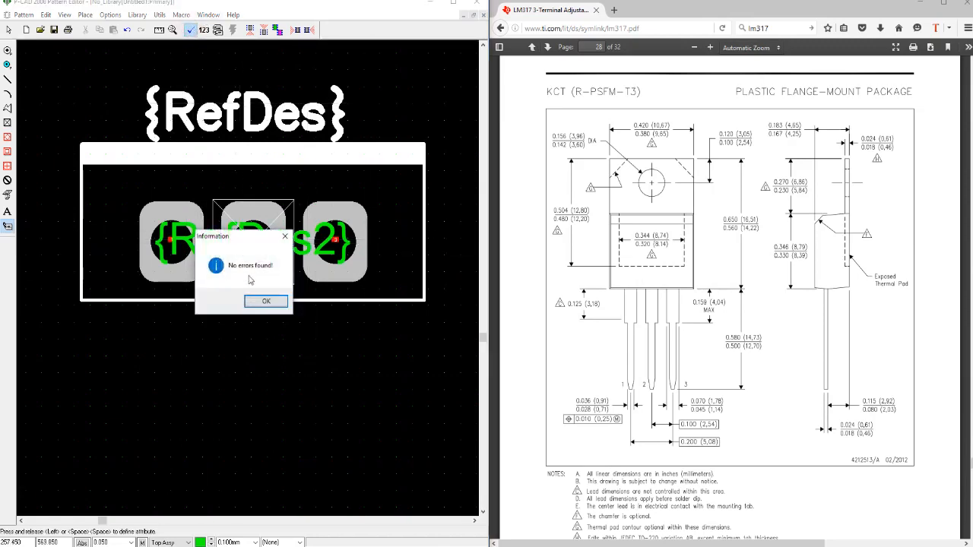
left_click(264, 301)
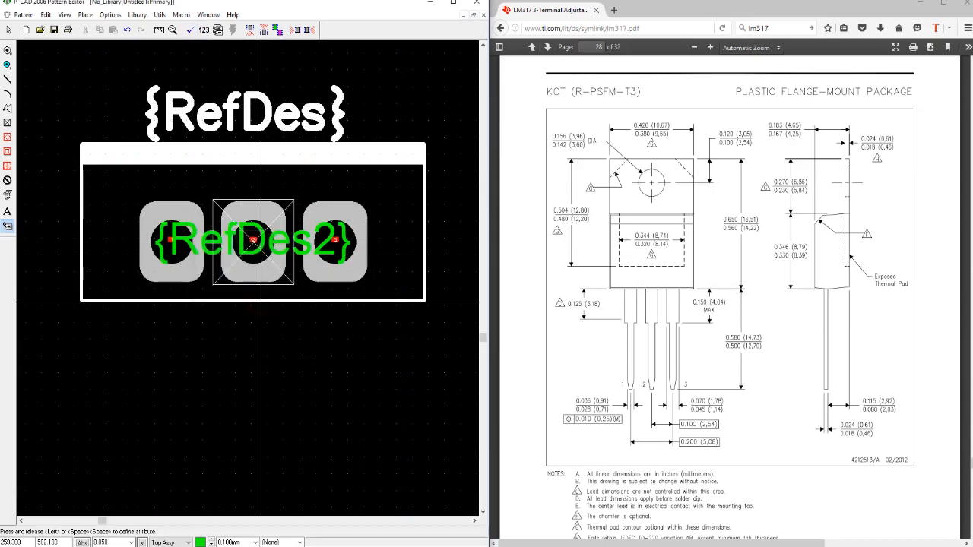
left_click(24, 15)
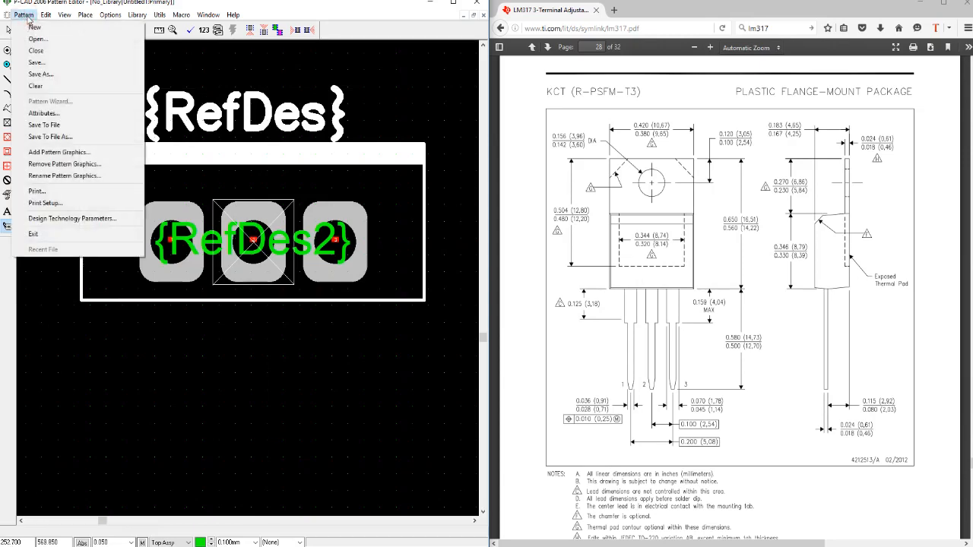
left_click(54, 75)
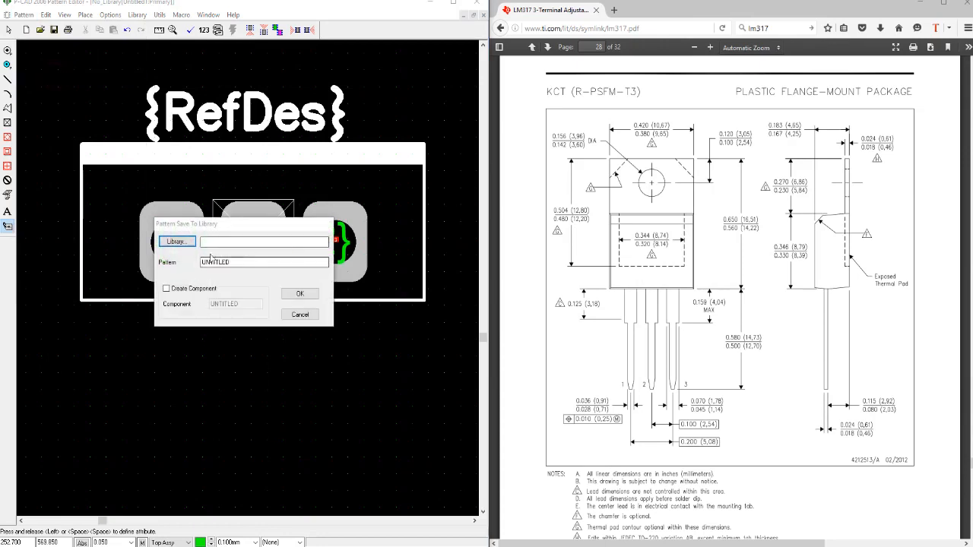
Choose the library file in E:\My Documents\CPUT\Projects 2\Mylibrary as the save destination
left_click(179, 241)
left_click(217, 223)
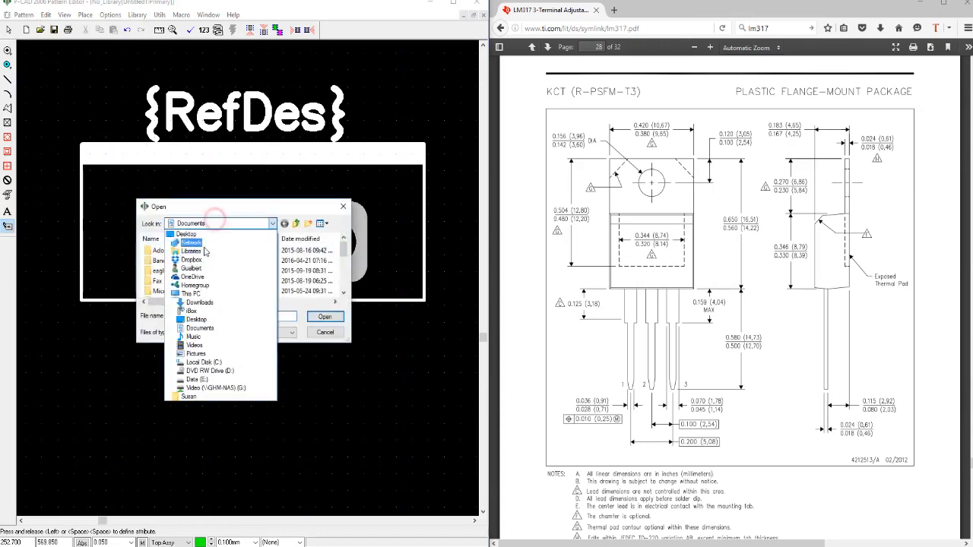
left_click(194, 378)
scroll(174, 294, "down", 3)
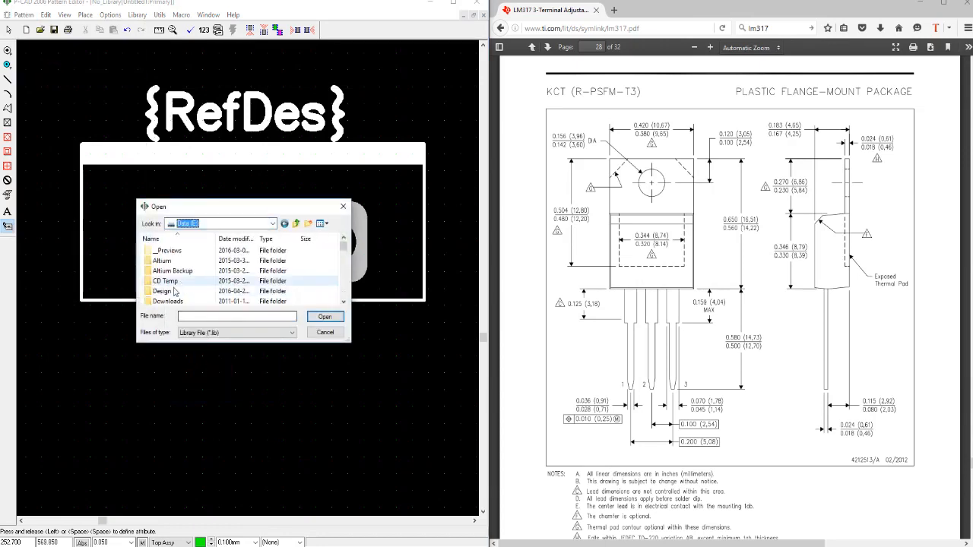
scroll(174, 294, "down", 5)
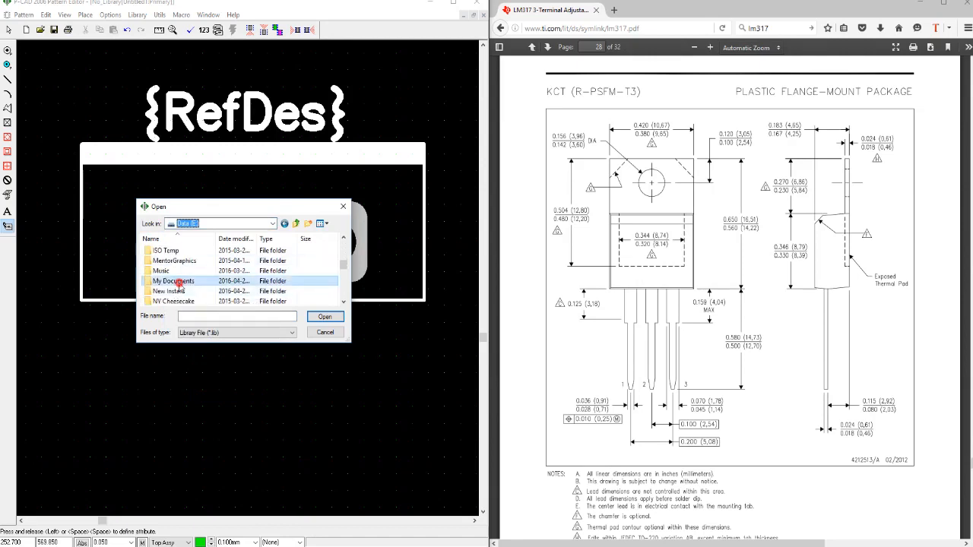
double_click(189, 280)
scroll(186, 283, "down", 3)
scroll(187, 283, "down", 1)
scroll(186, 282, "up", 3)
scroll(187, 283, "down", 2)
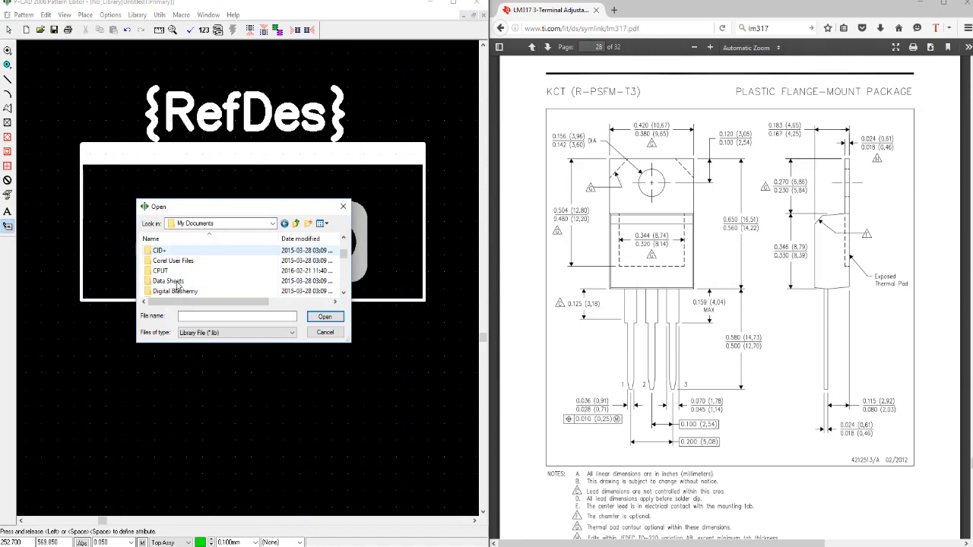
double_click(172, 272)
double_click(167, 260)
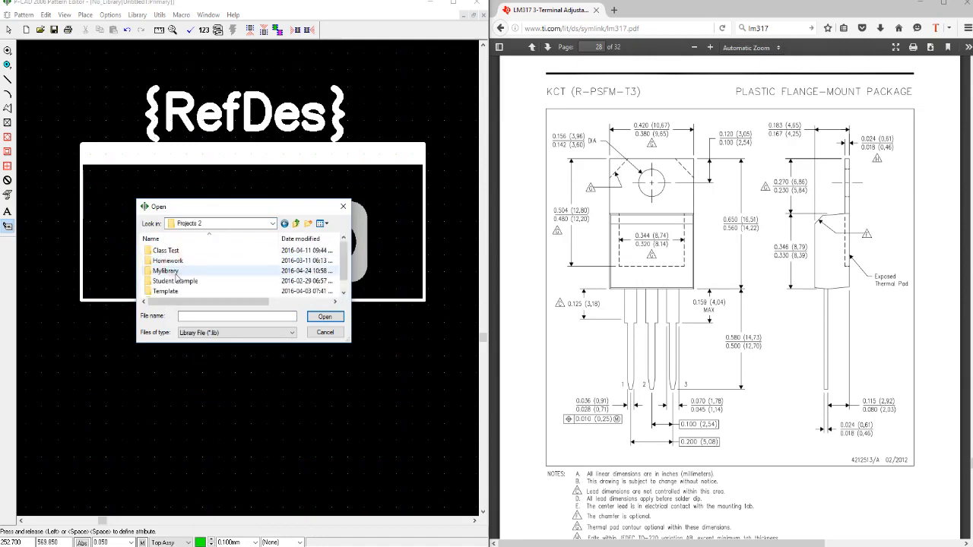
double_click(175, 272)
double_click(158, 252)
Name the pattern TO-220-V and save it to the library without creating a component
left_click(232, 262)
double_click(232, 262)
type("TO-220")
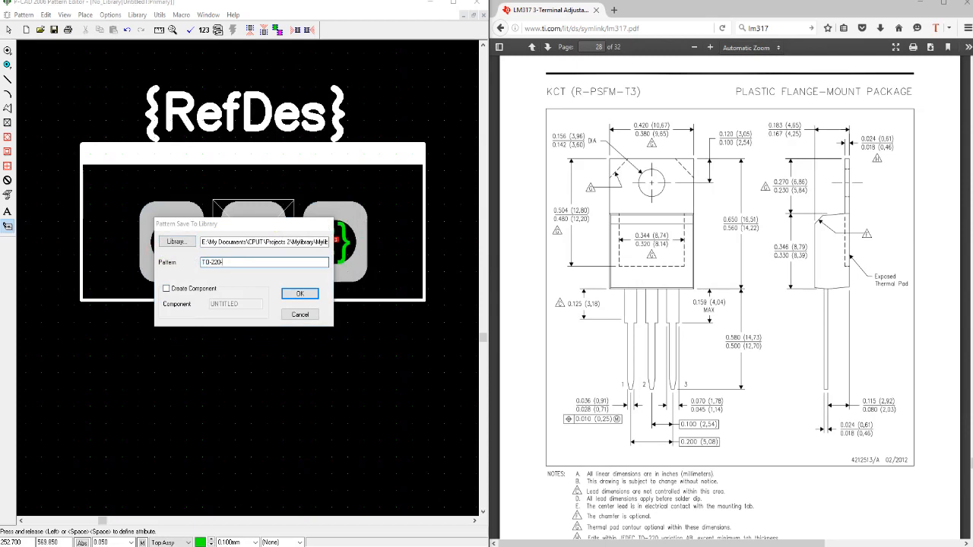
type("-")
type("-")
left_click(299, 294)
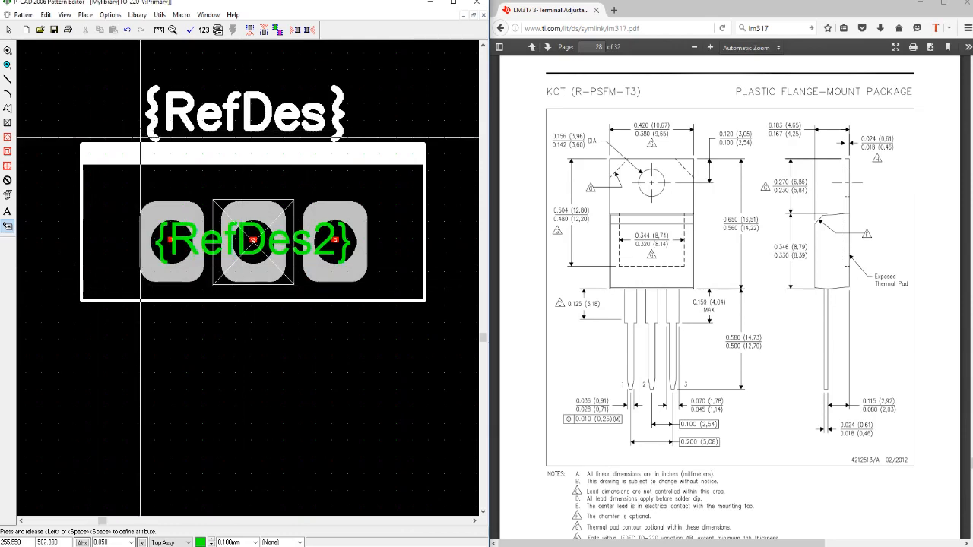
Select the whole footprint, including outlines, pads and attributes, and delete it from the workspace
key("Escape")
left_click_drag(47, 67, 450, 342)
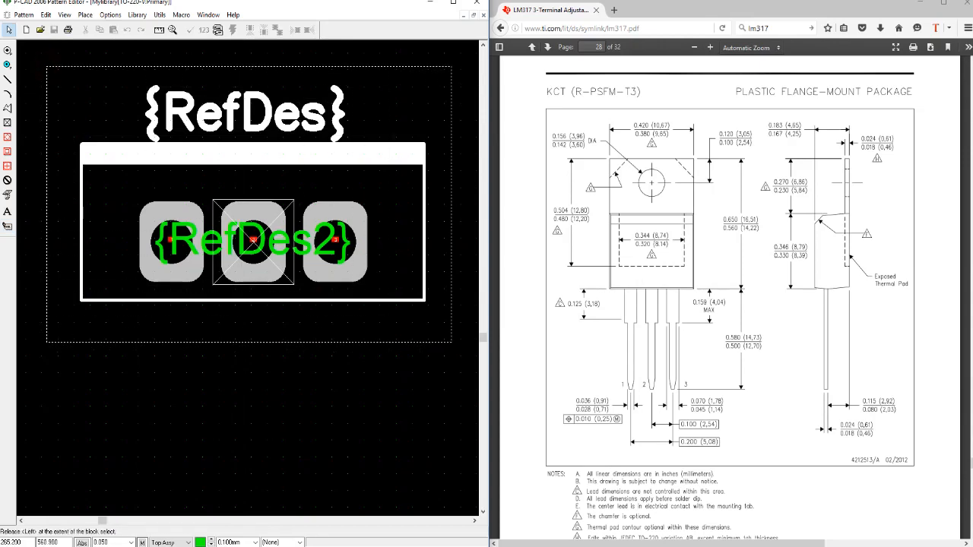
left_click_drag(450, 342, 450, 342)
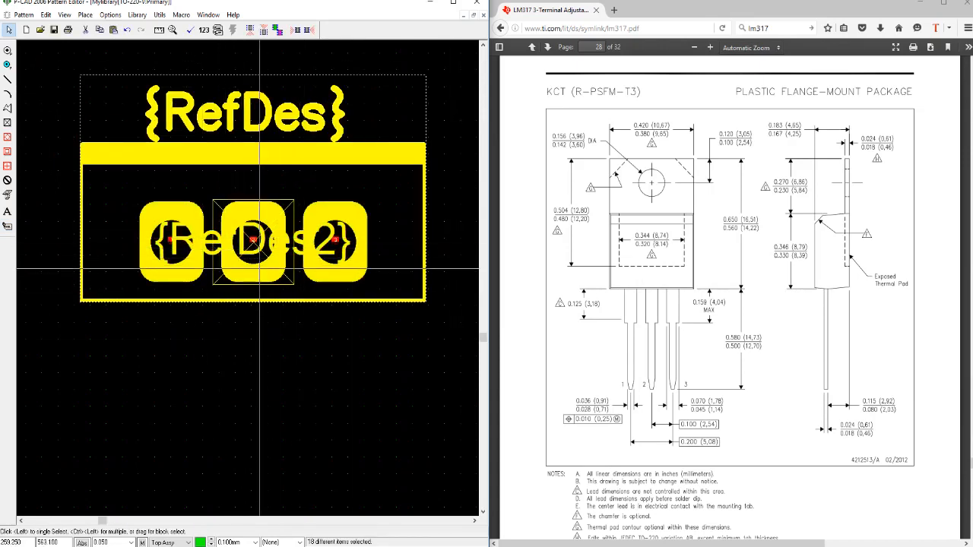
left_click(272, 324)
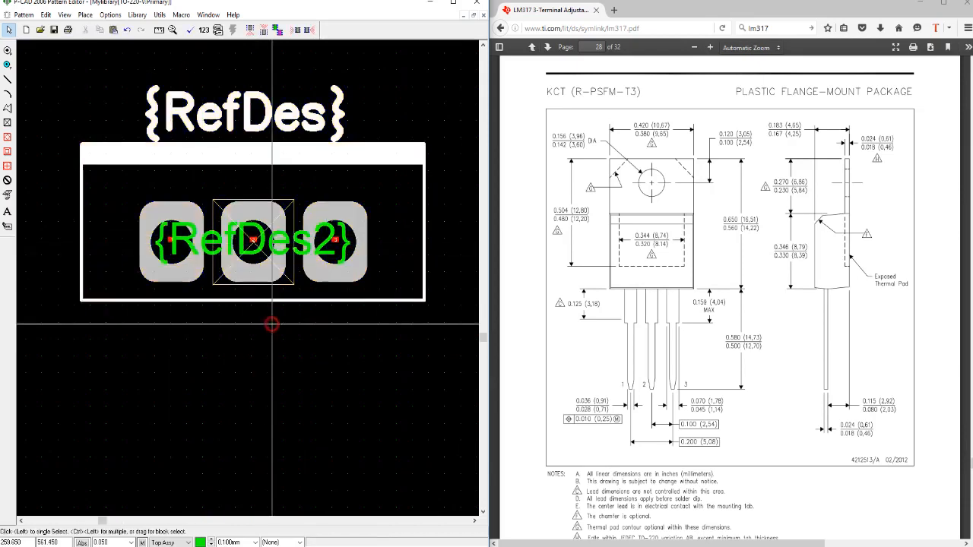
left_click_drag(67, 71, 441, 327)
key("Delete")
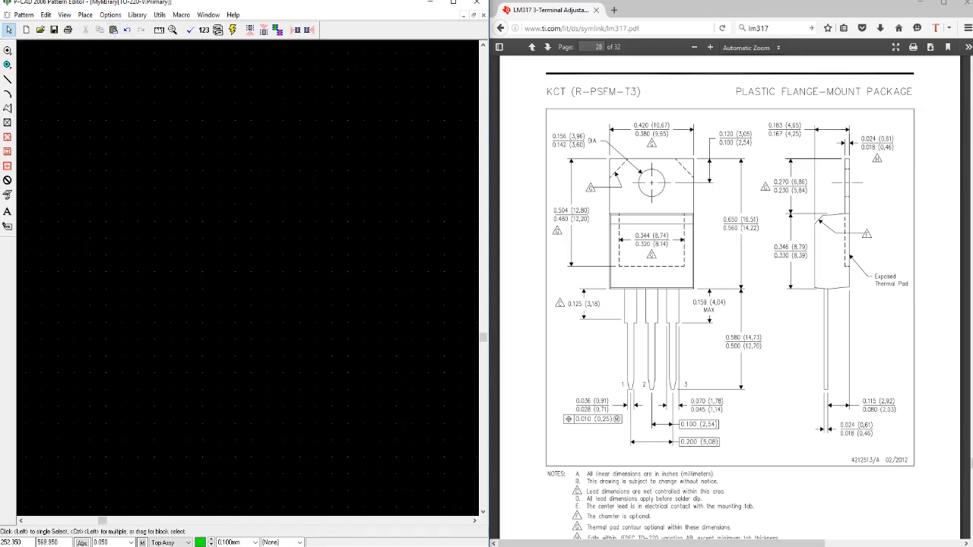
Check which pad styles are available in the pad style options
left_click(112, 16)
left_click(115, 156)
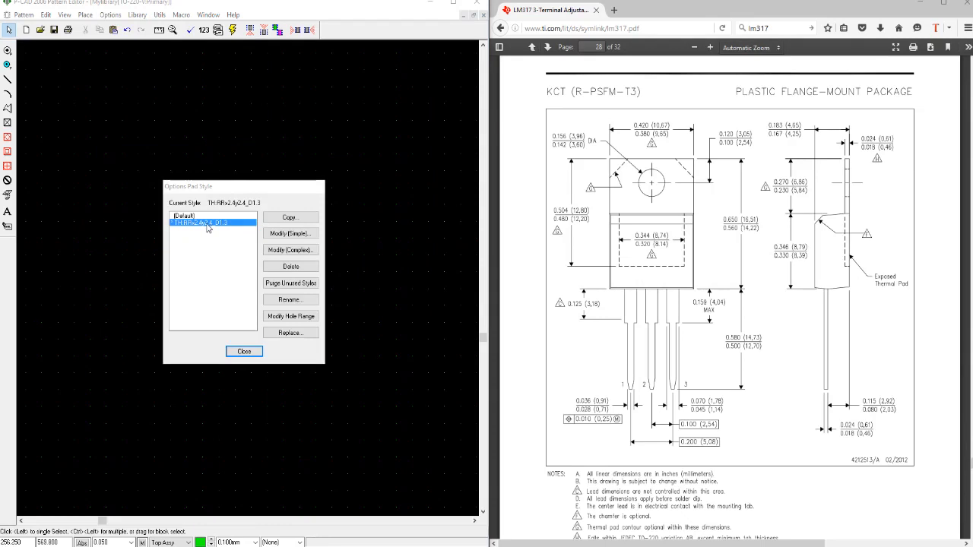
key("Escape")
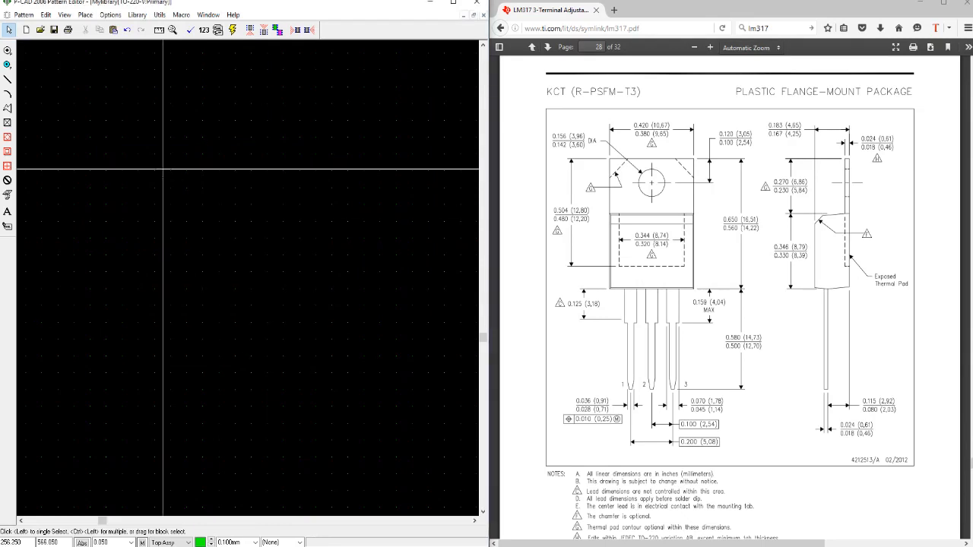
Start the Pattern Wizard and choose the DIP pattern type
left_click(29, 16)
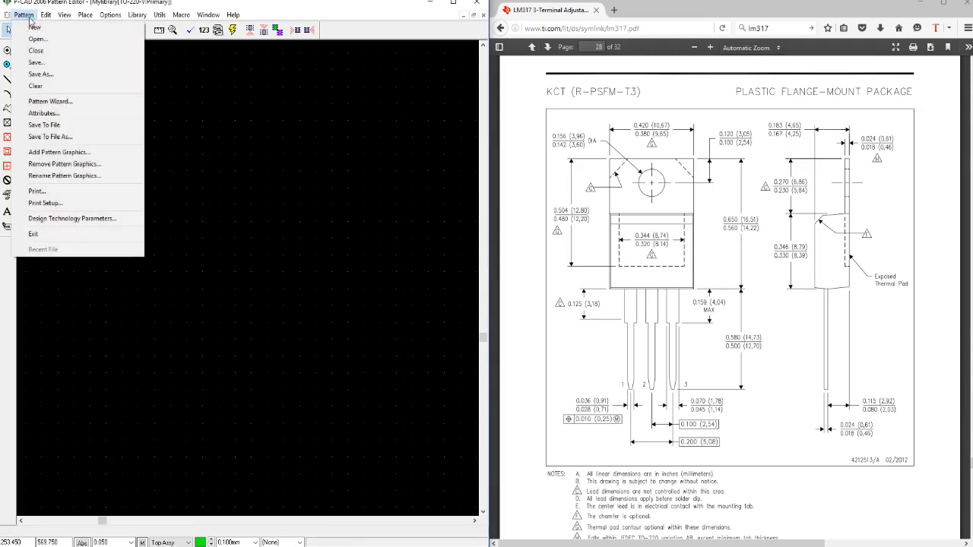
left_click(61, 101)
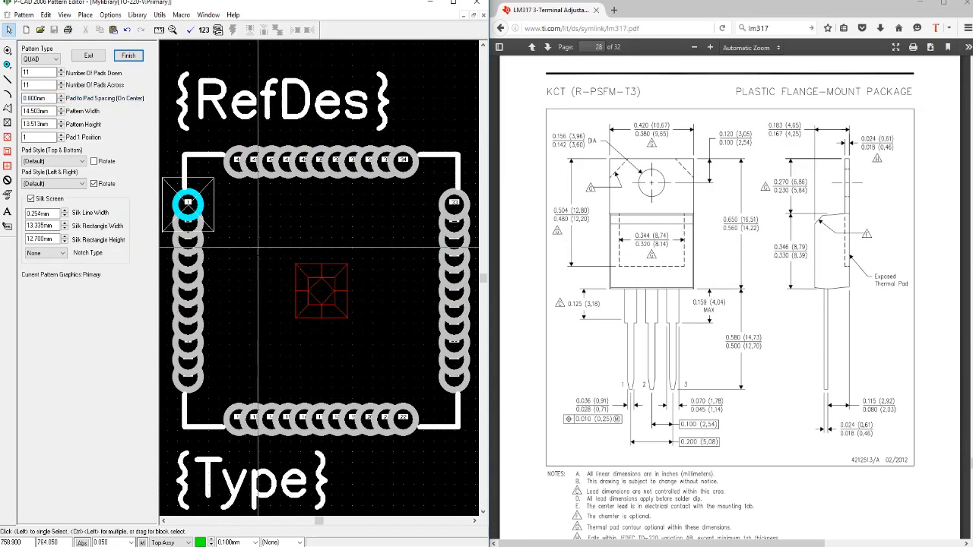
left_click(51, 60)
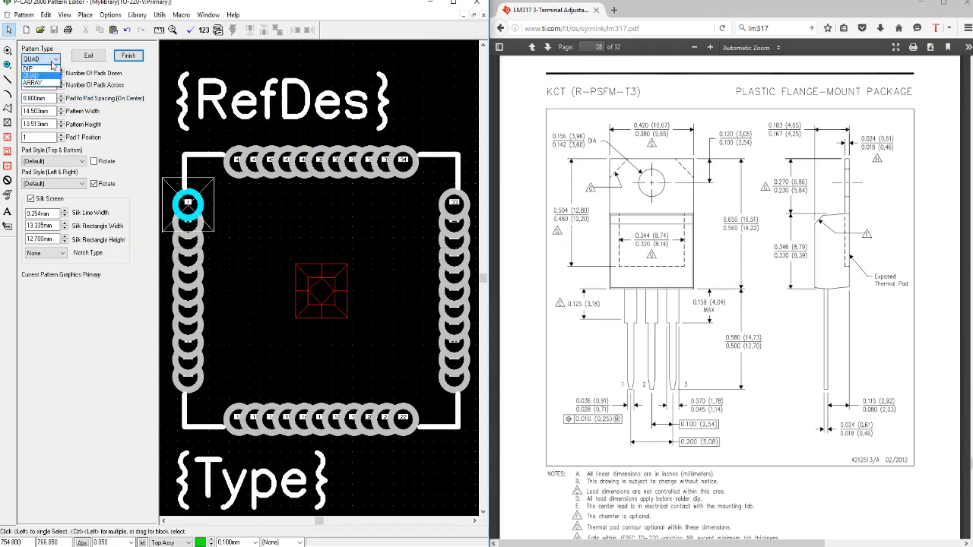
left_click(35, 69)
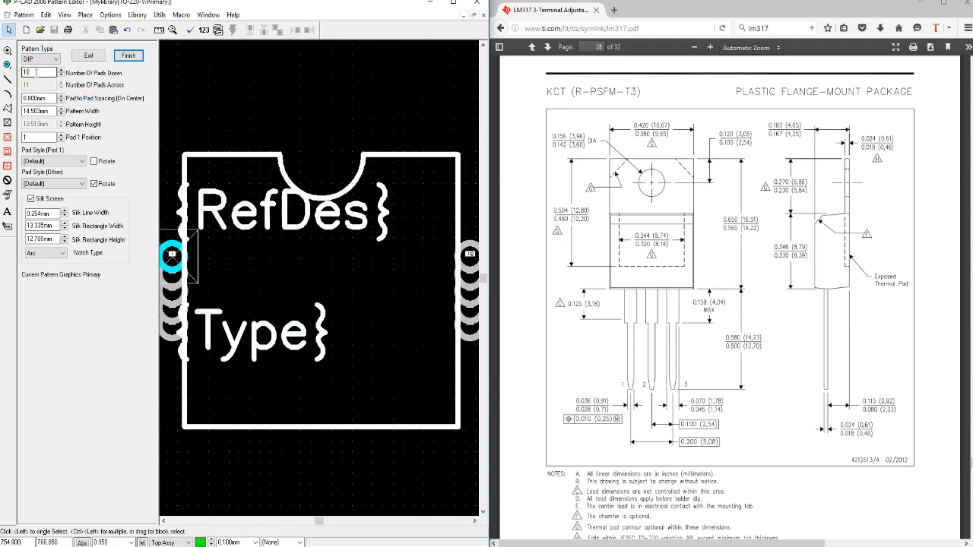
left_click(42, 60)
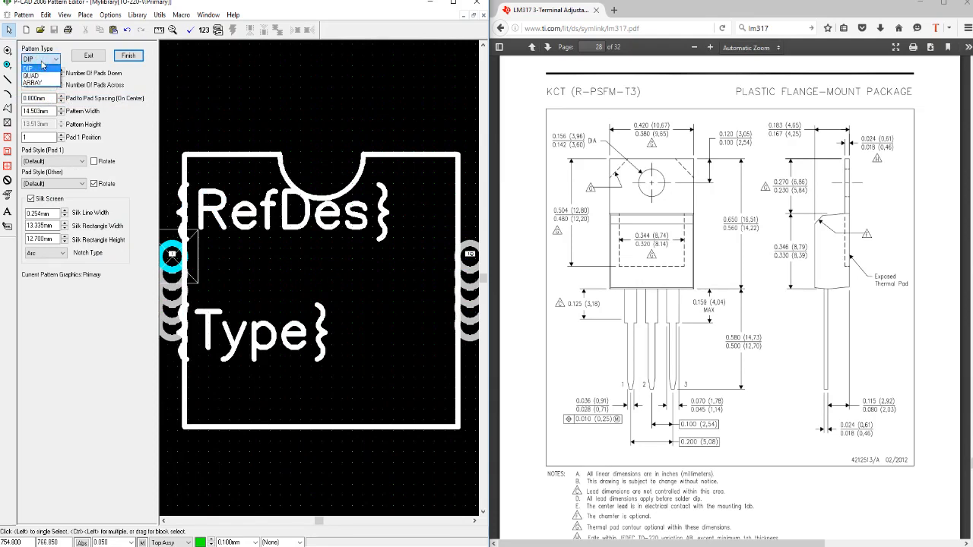
left_click(42, 62)
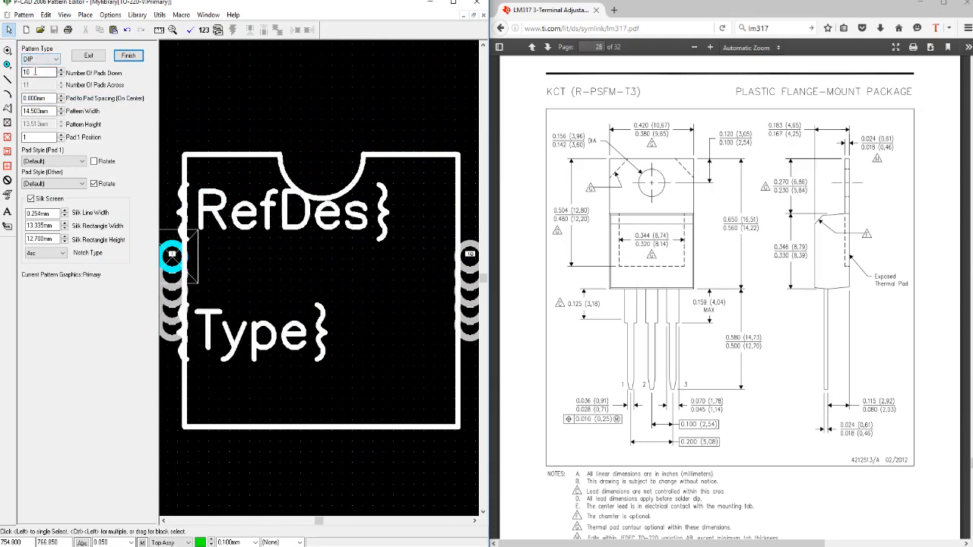
double_click(35, 72)
Preview the QUAD and ARRAY pattern types and return to the DIP type
left_click(53, 60)
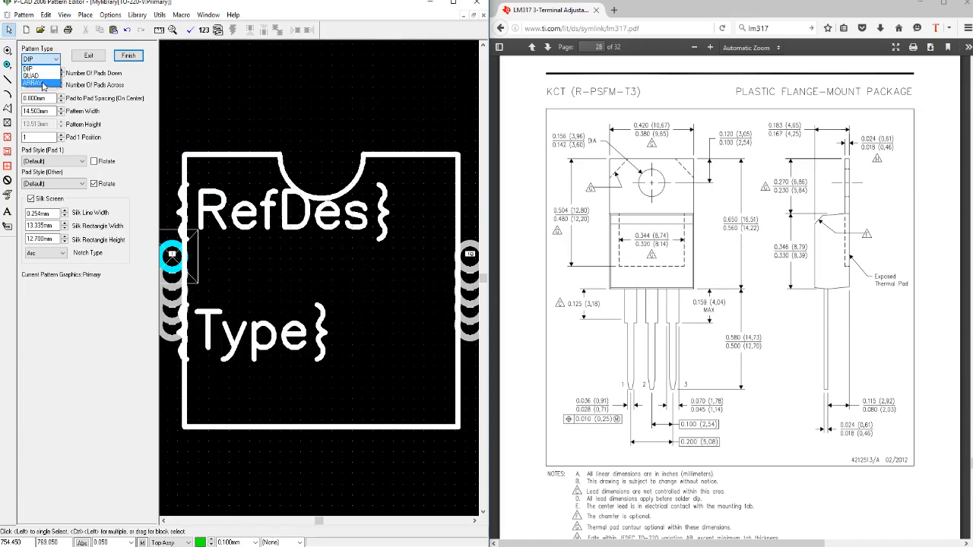
left_click(39, 68)
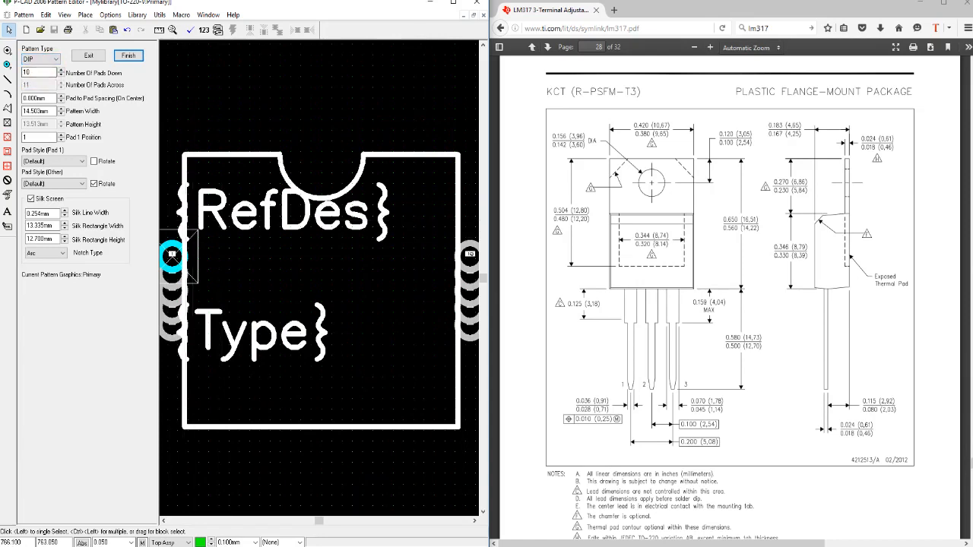
left_click(56, 59)
left_click(50, 75)
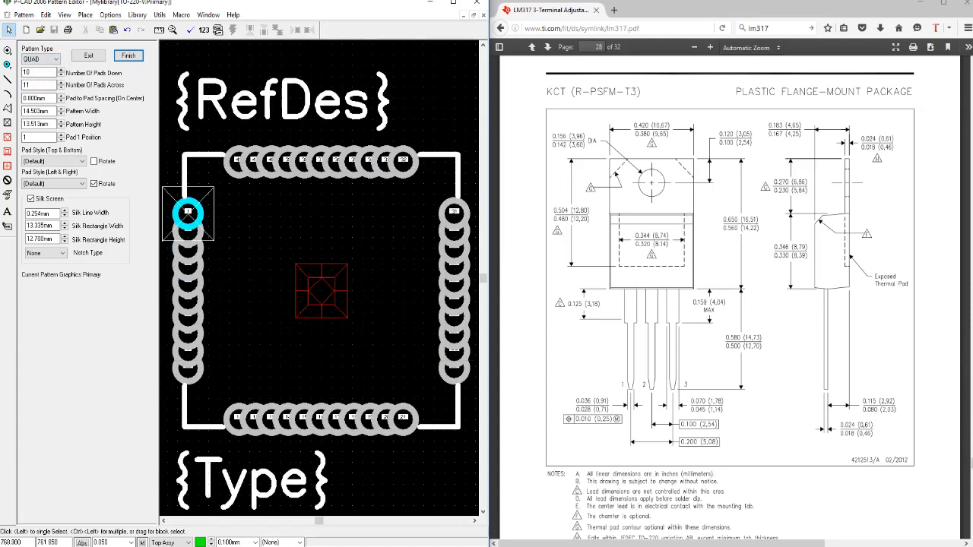
left_click(55, 59)
left_click(45, 84)
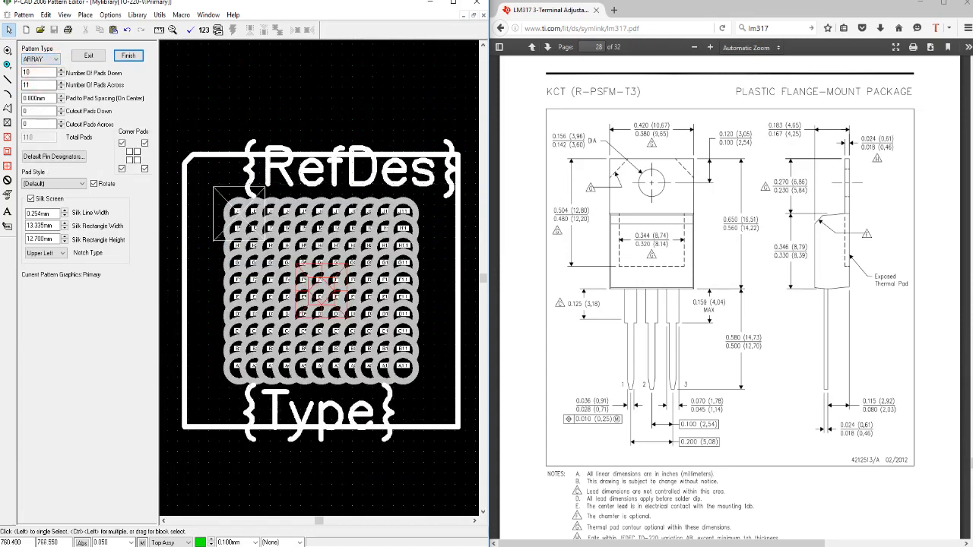
left_click(56, 59)
left_click(48, 69)
left_click(94, 184)
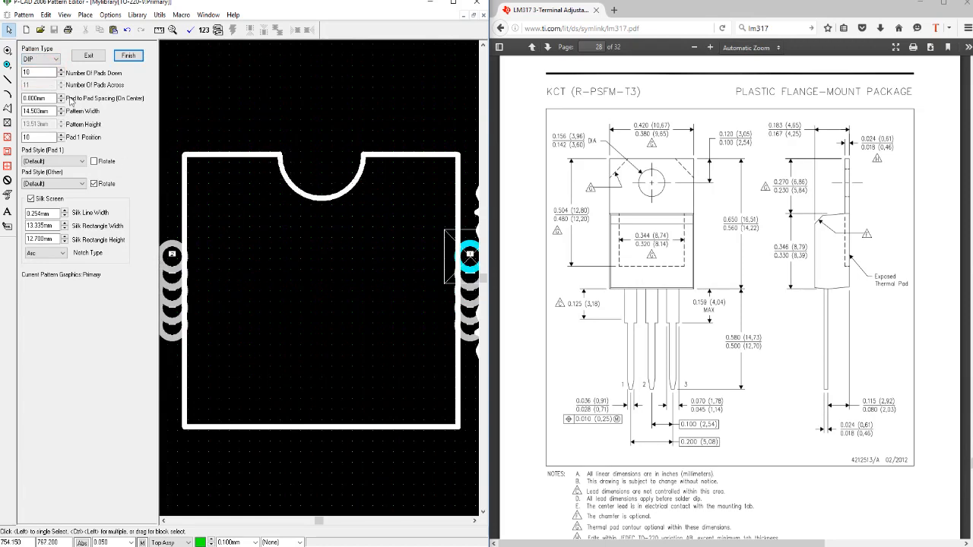
Set the number of pads down to 2 and the pad-to-pad spacing to 2.54 mm
double_click(38, 73)
type("2")
left_click(47, 100)
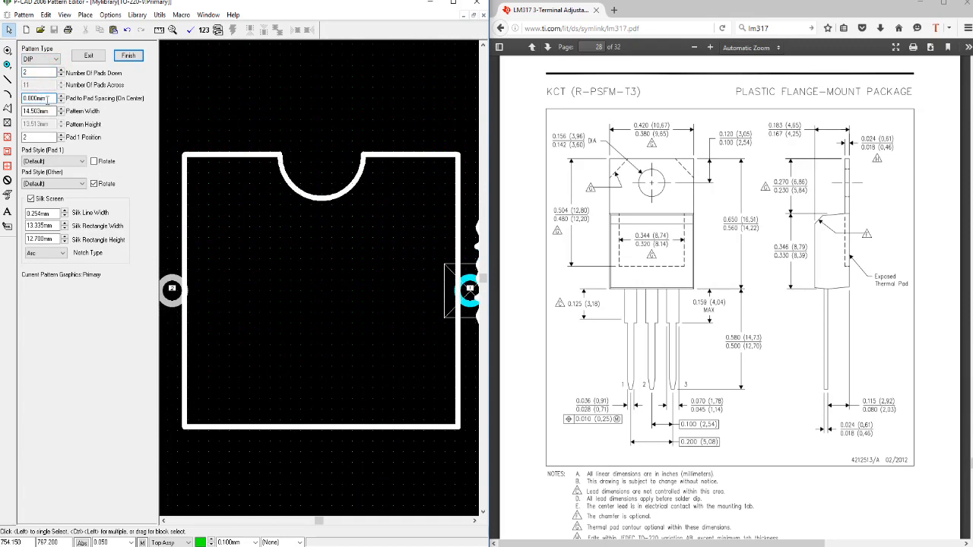
double_click(32, 72)
left_click(48, 98)
double_click(48, 98)
type("2.54")
key("Tab")
scroll(326, 267, "down", 1)
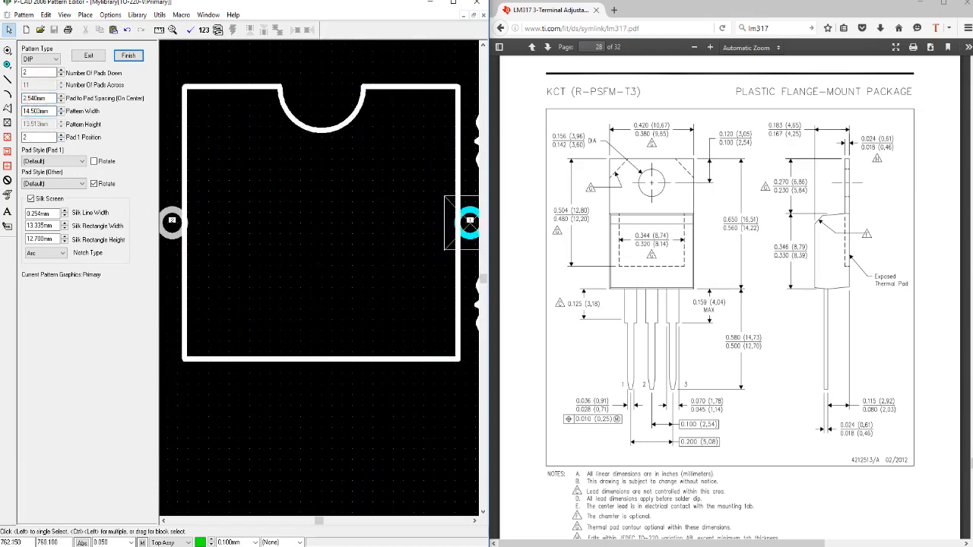
scroll(315, 215, "down", 1, "ctrl")
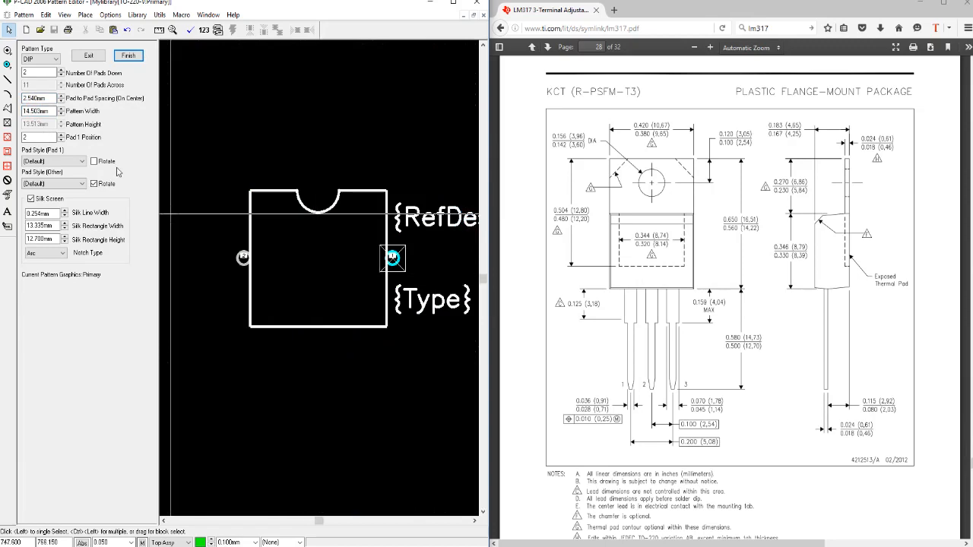
Reduce the pattern width to 10.003 mm
left_click(42, 136)
double_click(44, 111)
left_click(60, 114)
left_click(60, 114)
left_click(60, 114)
left_click(60, 114)
left_click(60, 114)
left_click(60, 114)
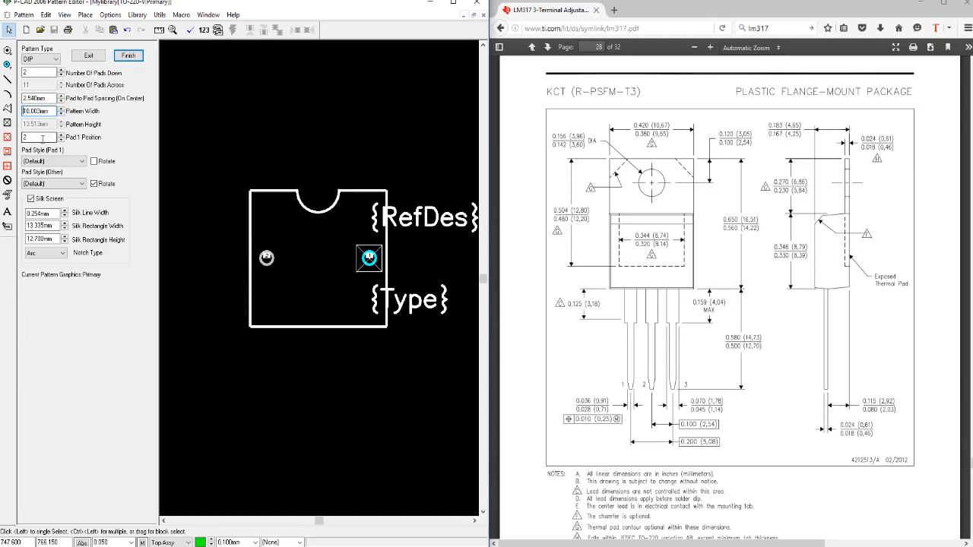
Assign the TH:RRx2.4y2.4_D1.3 pad style to pad 1 and to the other pads
left_click(44, 161)
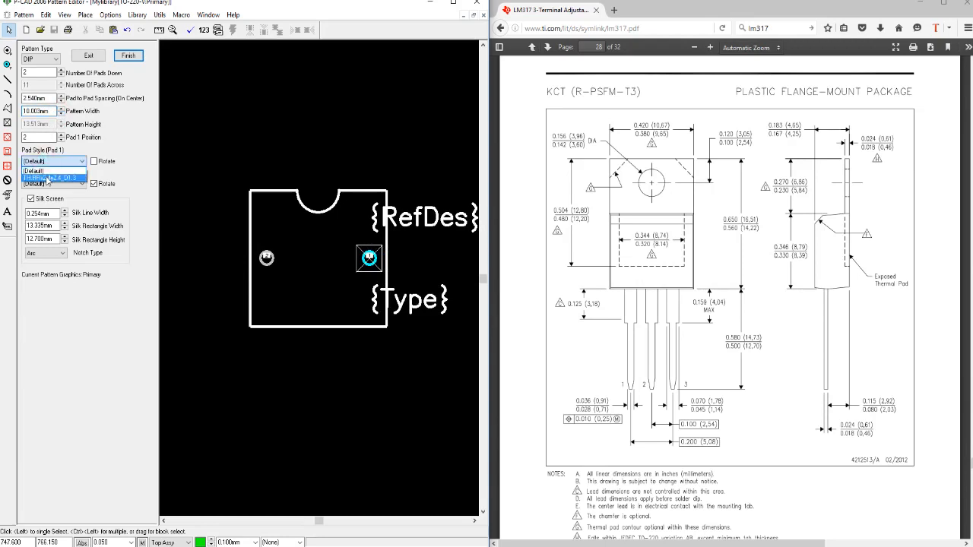
left_click(47, 176)
left_click(53, 183)
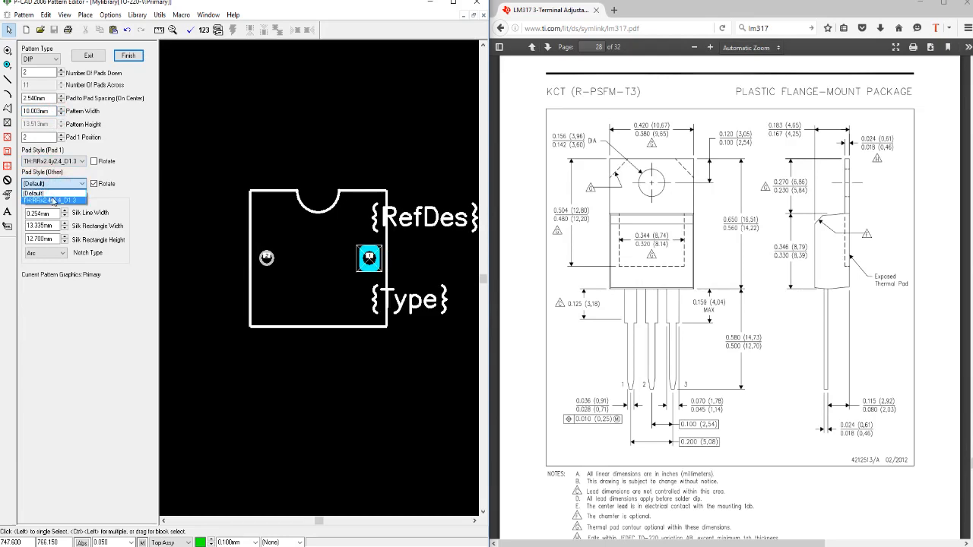
left_click(53, 200)
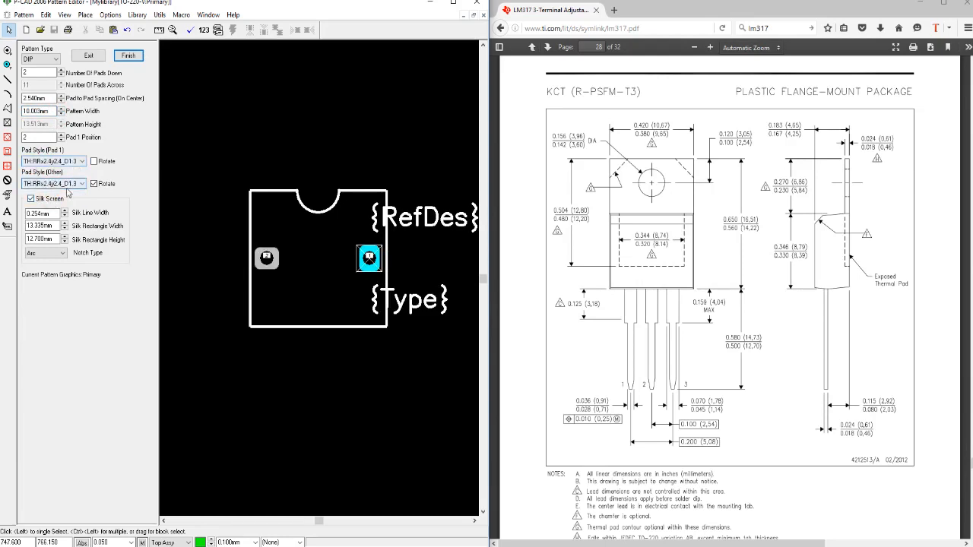
Raise the number of pads down to 6 for two columns of three pads
left_click(33, 74)
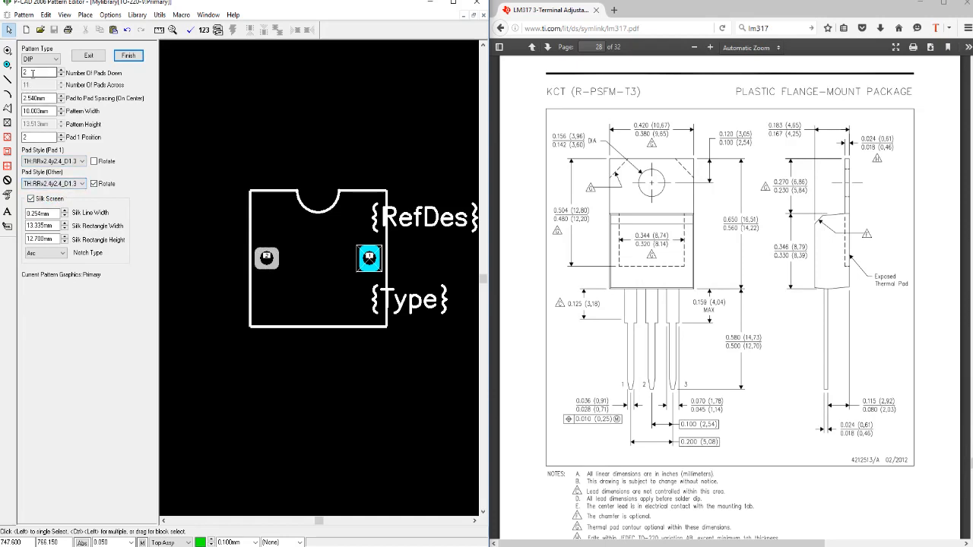
left_click(61, 71)
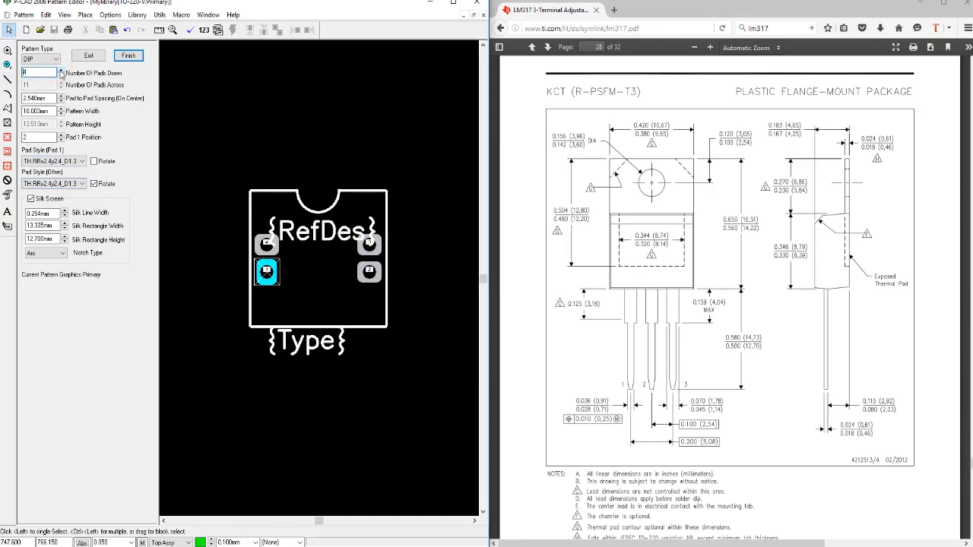
left_click(61, 71)
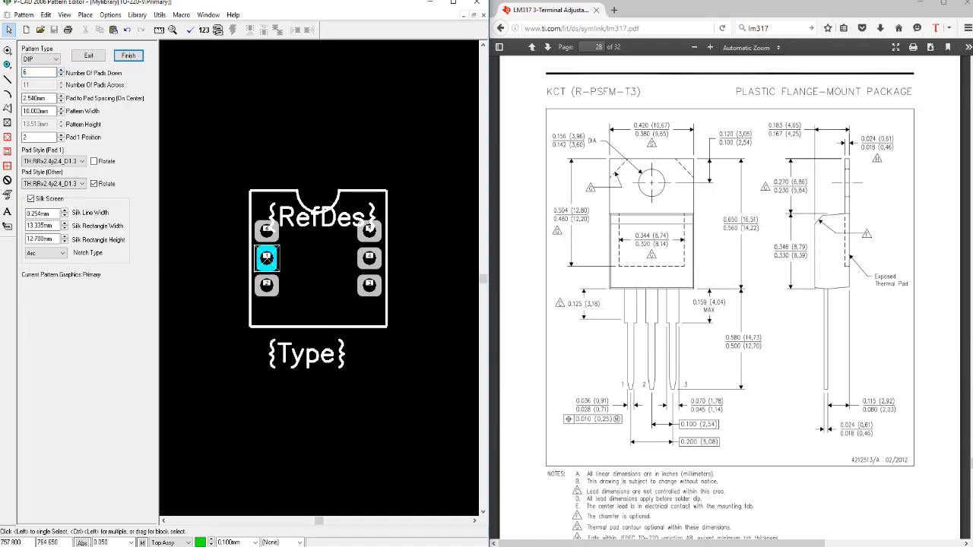
left_click(43, 111)
Enable rotation for the pad 1 style and set the silk line width to 0.2 mm
left_click(94, 162)
left_click_drag(56, 214, 32, 220)
type("2")
key("Tab")
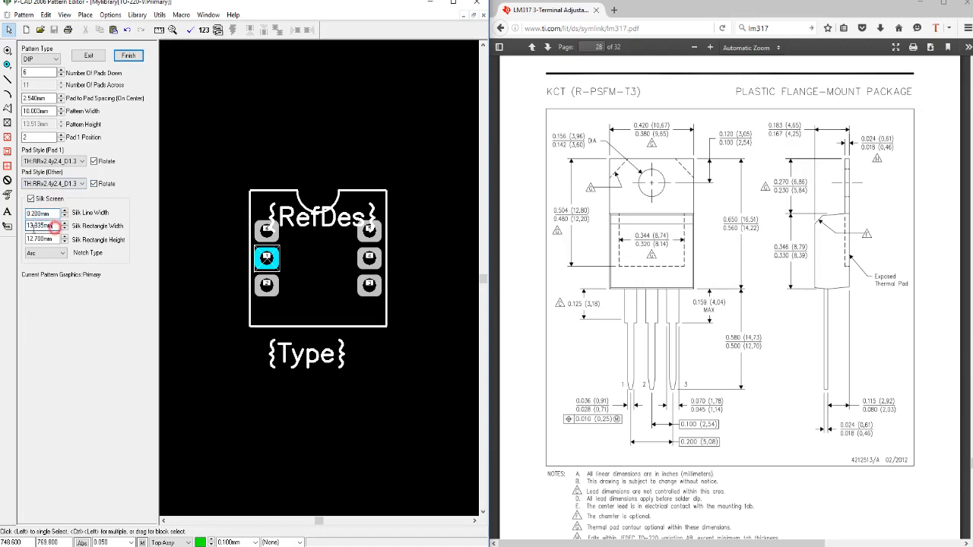
Set the silk rectangle to 10.65 mm wide and 4.65 mm high, with notch type None
type("10.65")
key("Tab")
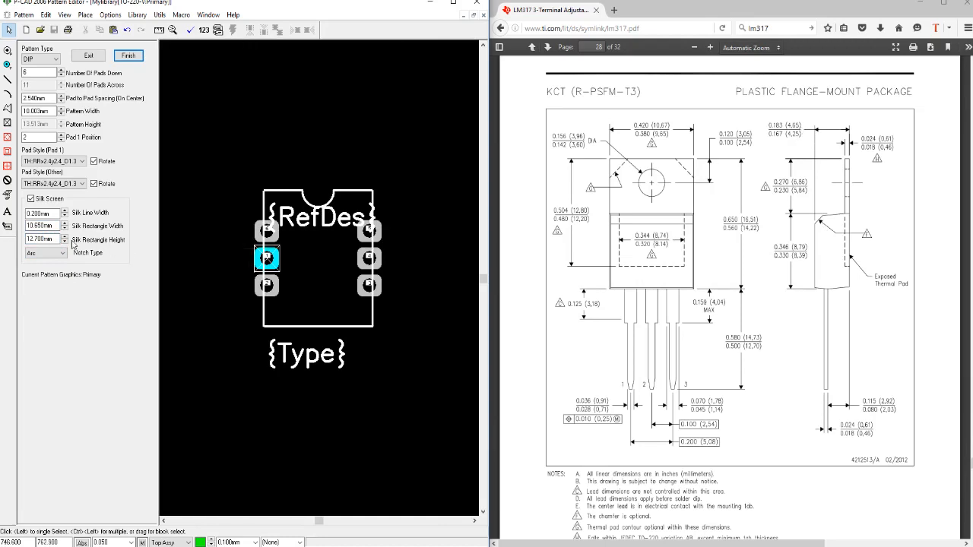
double_click(44, 239)
type("4.65")
left_click(62, 252)
left_click(53, 264)
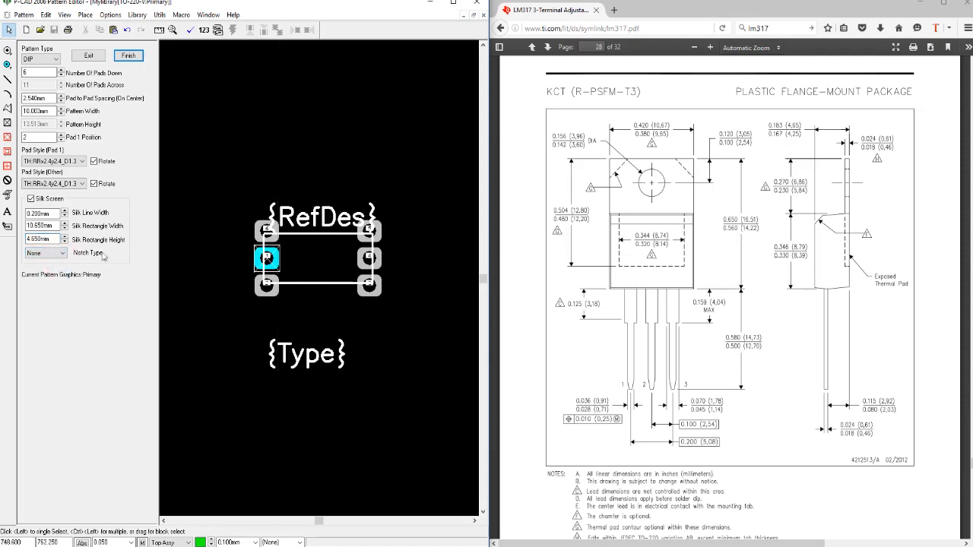
Swap the silk rectangle dimensions, setting the height to 10.65 mm and the width to 4.65 mm
double_click(50, 226)
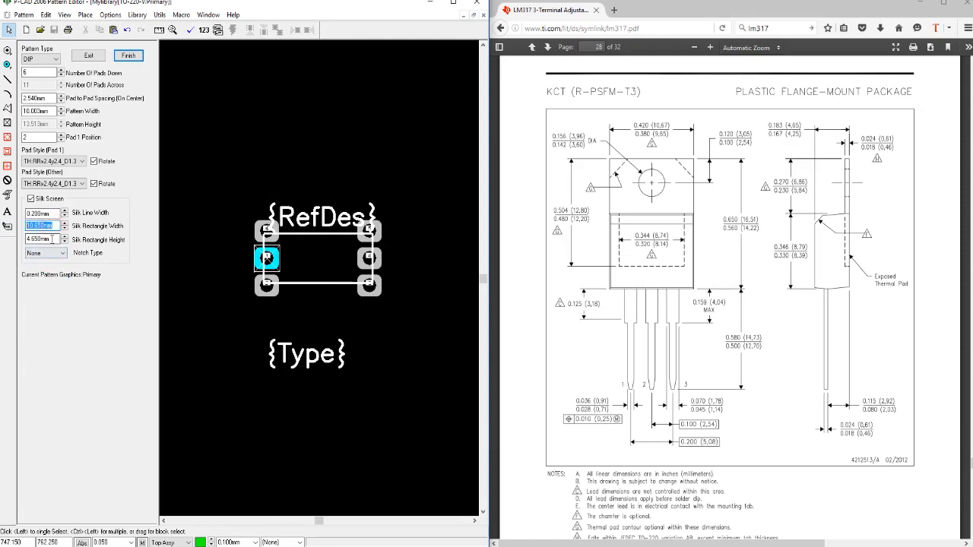
double_click(51, 239)
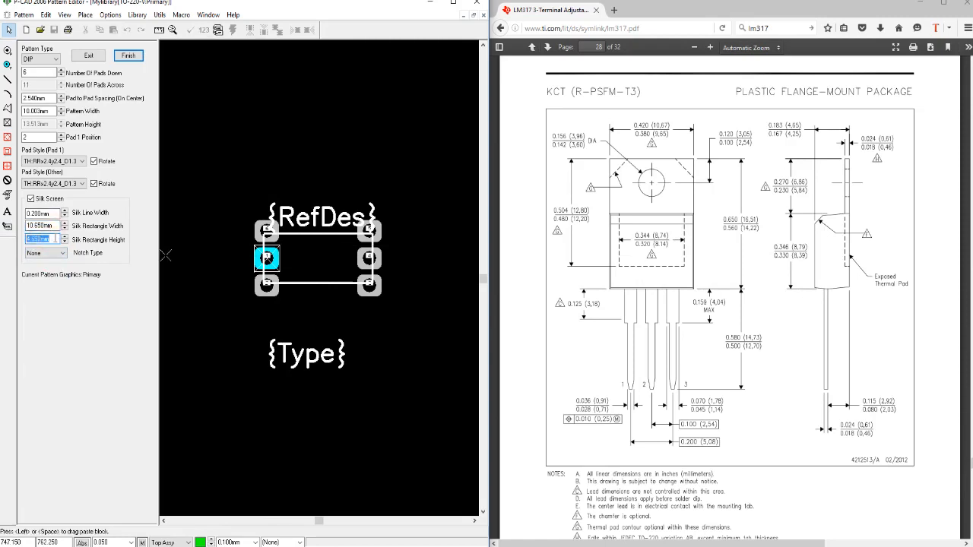
type("10.65")
double_click(51, 226)
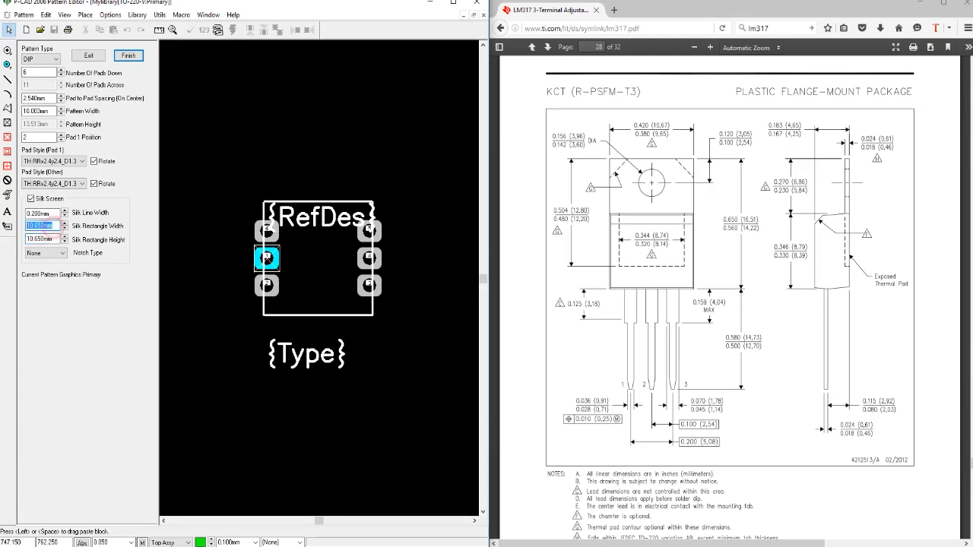
type("4.65")
left_click(49, 238)
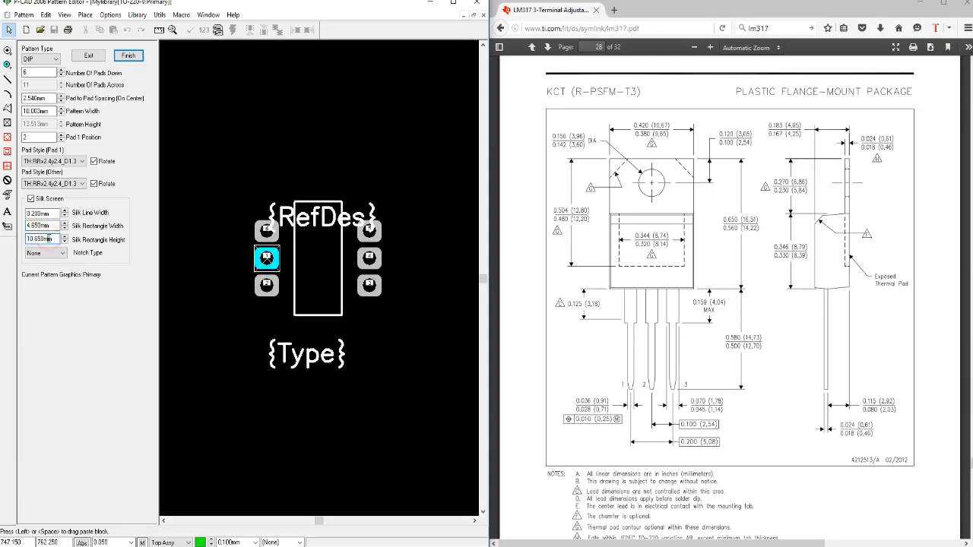
left_click(275, 238)
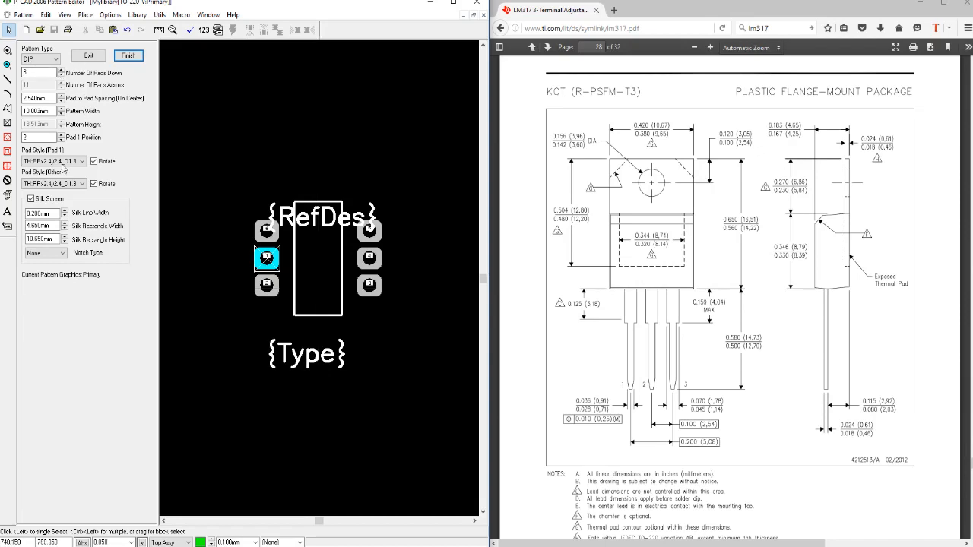
Try the Arc notch type on the silk rectangle and set it back to None
left_click(57, 256)
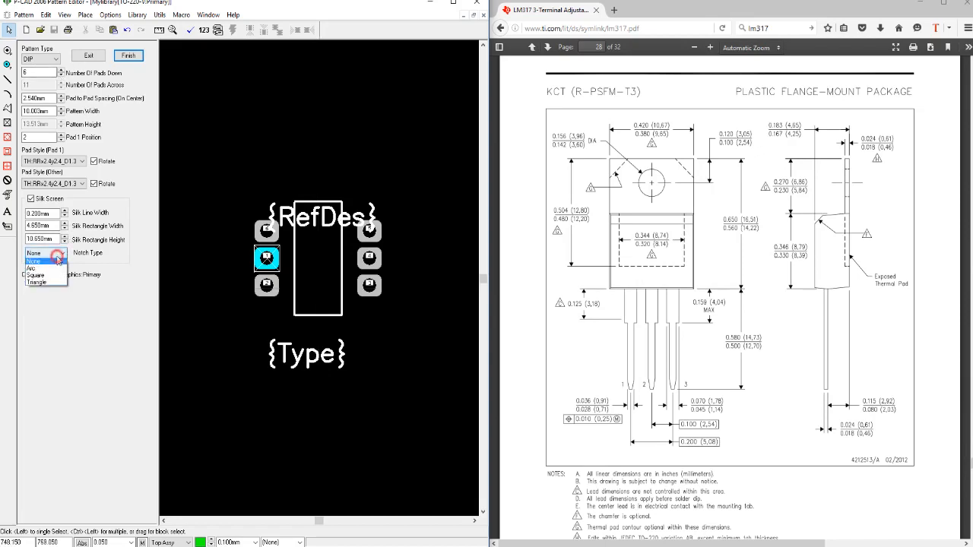
left_click(46, 270)
left_click(50, 253)
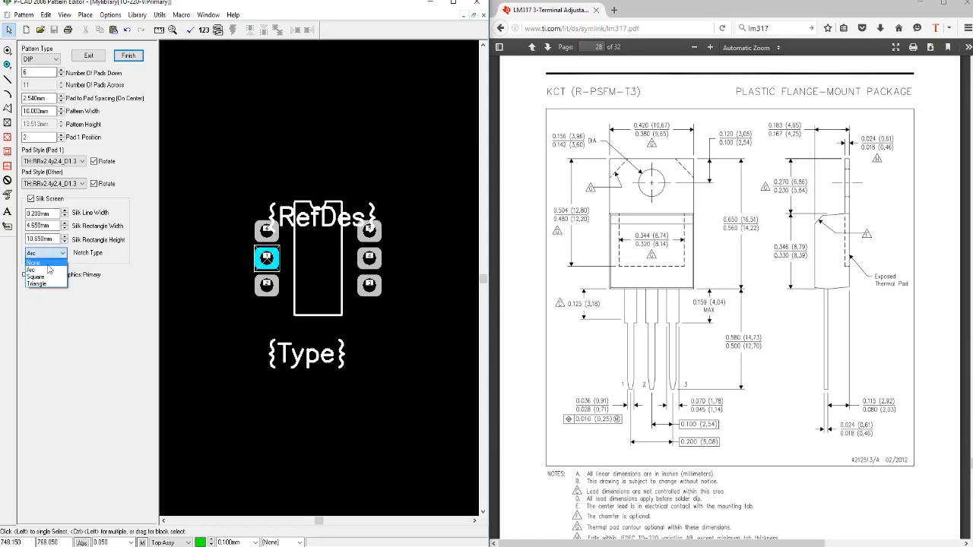
left_click(48, 265)
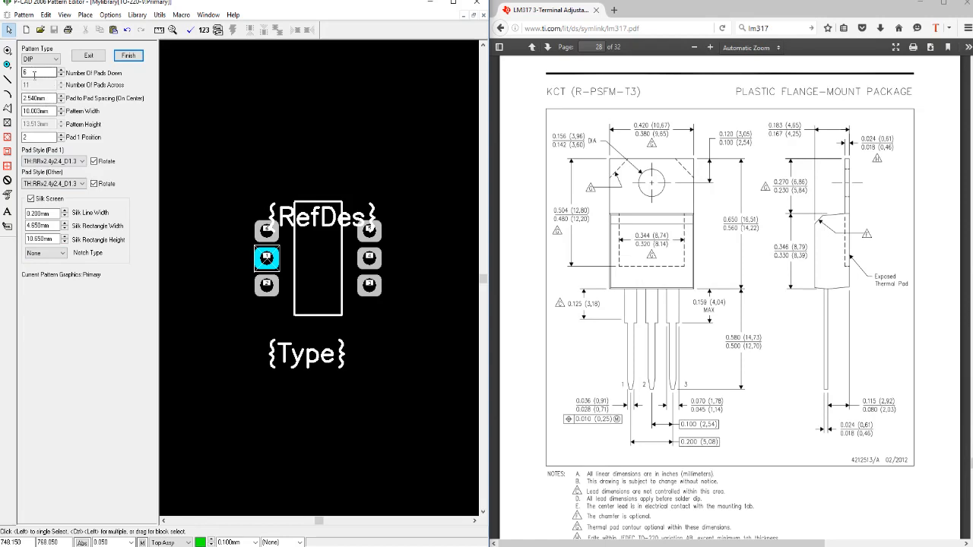
Finish the wizard pattern and delete the three pads in the right-hand column
left_click(133, 55)
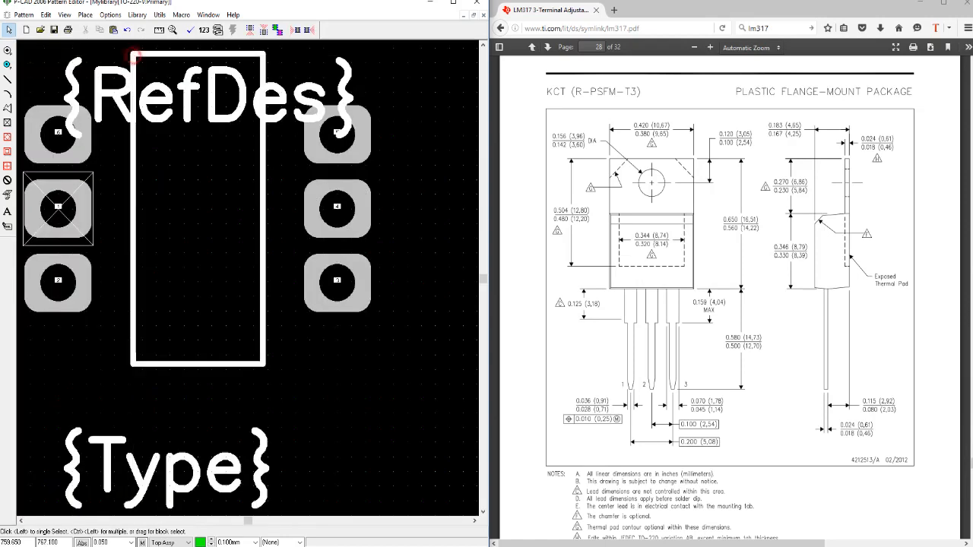
key("minus")
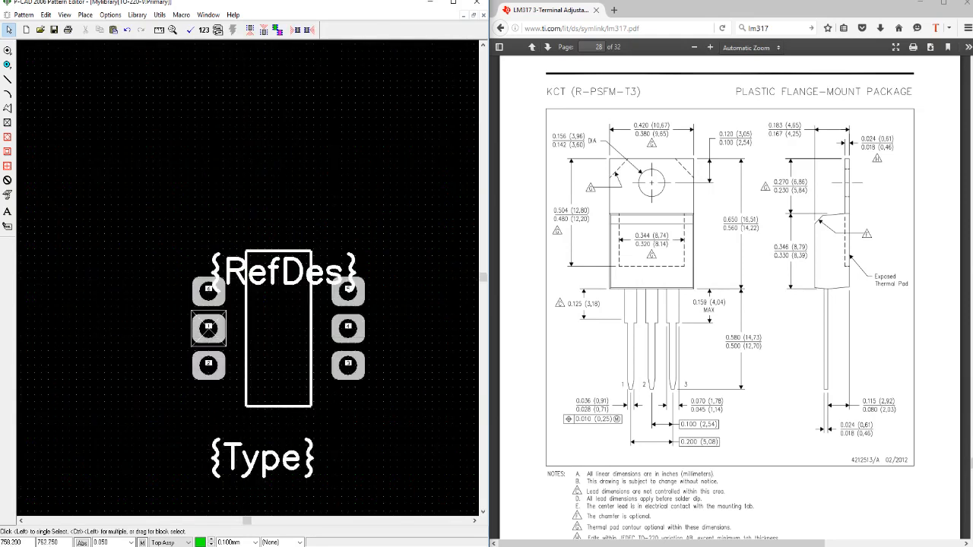
left_click_drag(174, 231, 349, 296)
right_click(354, 406)
key("Delete")
Delete the whole wizard-generated pattern, including the remaining pads, silk rectangle and RefDes and Type texts
left_click(206, 295)
left_click(207, 330)
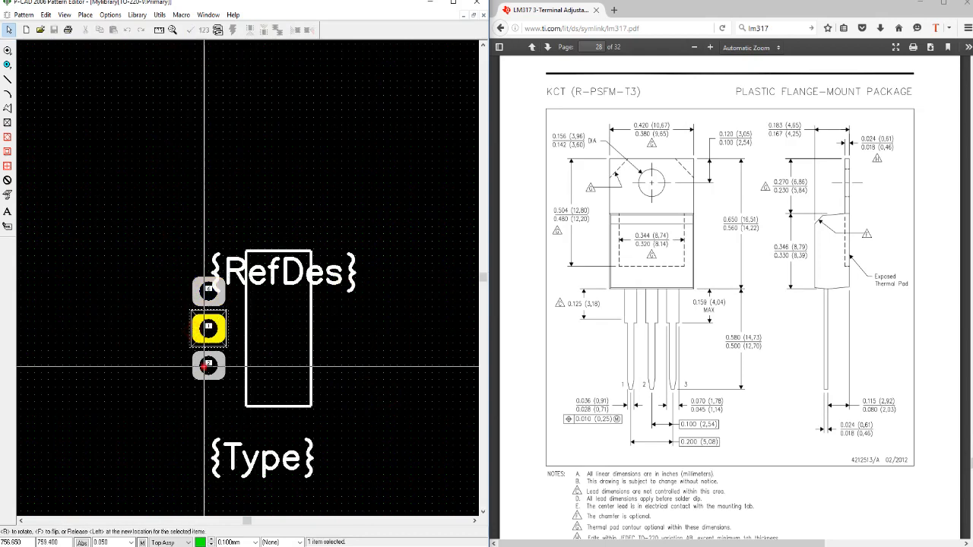
left_click(206, 289)
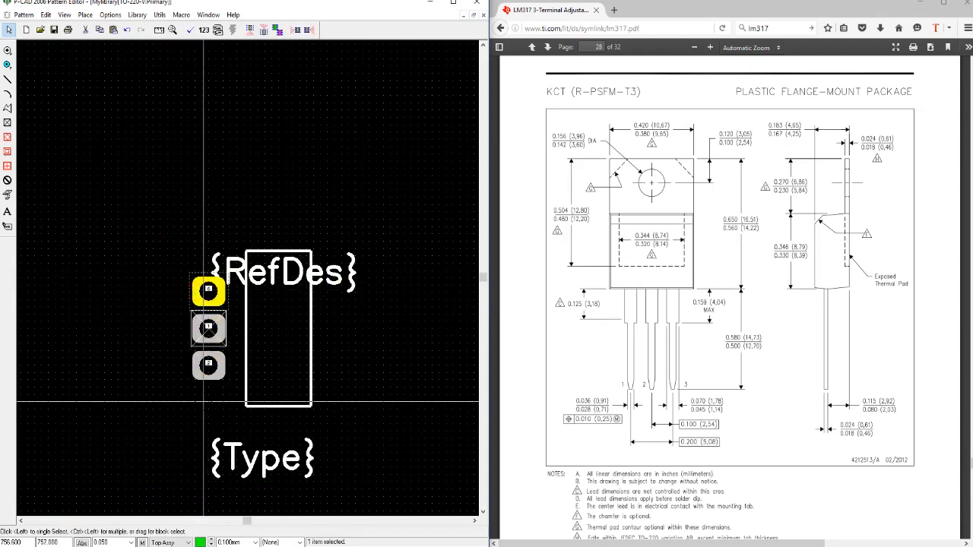
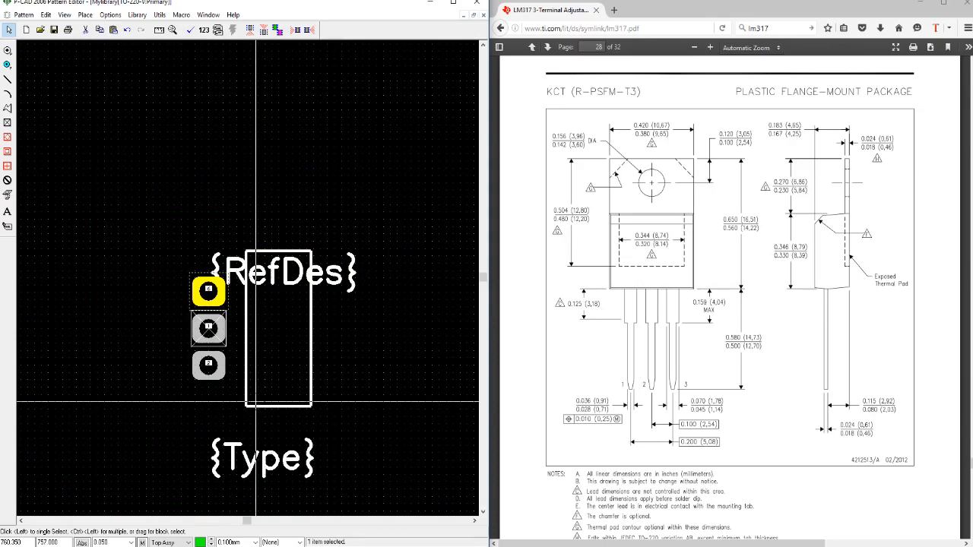
left_click_drag(172, 219, 393, 481)
key("Delete")
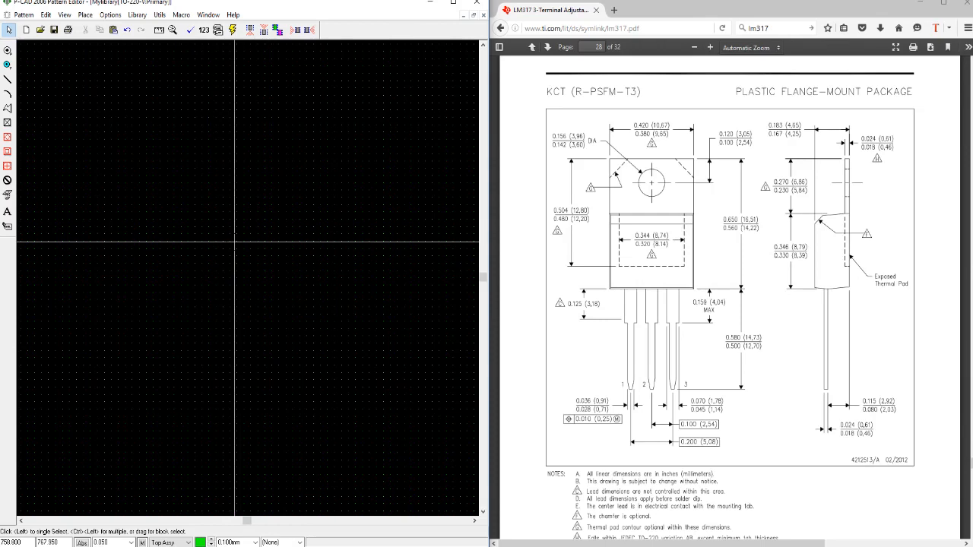
Review the block selection mask's select mode and the units in the general configuration options
left_click(111, 15)
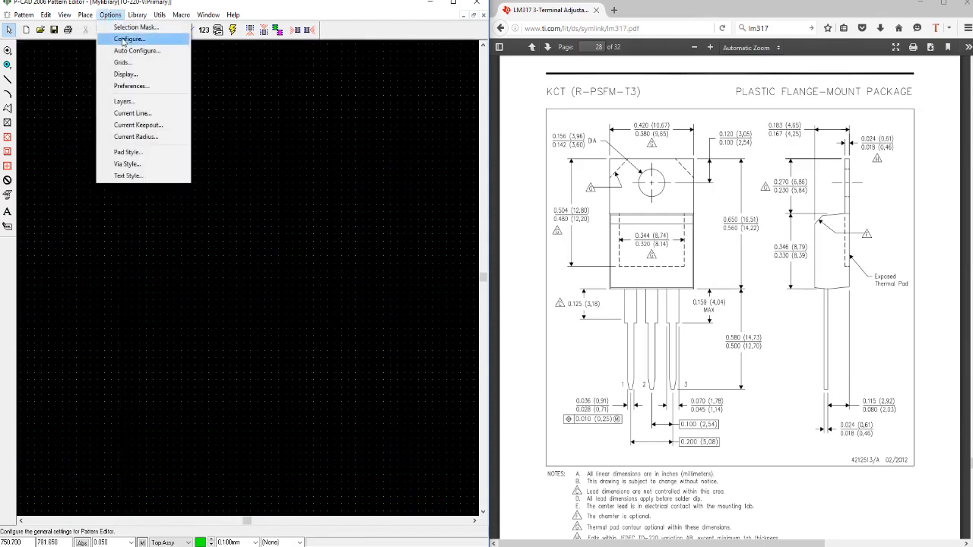
left_click(128, 27)
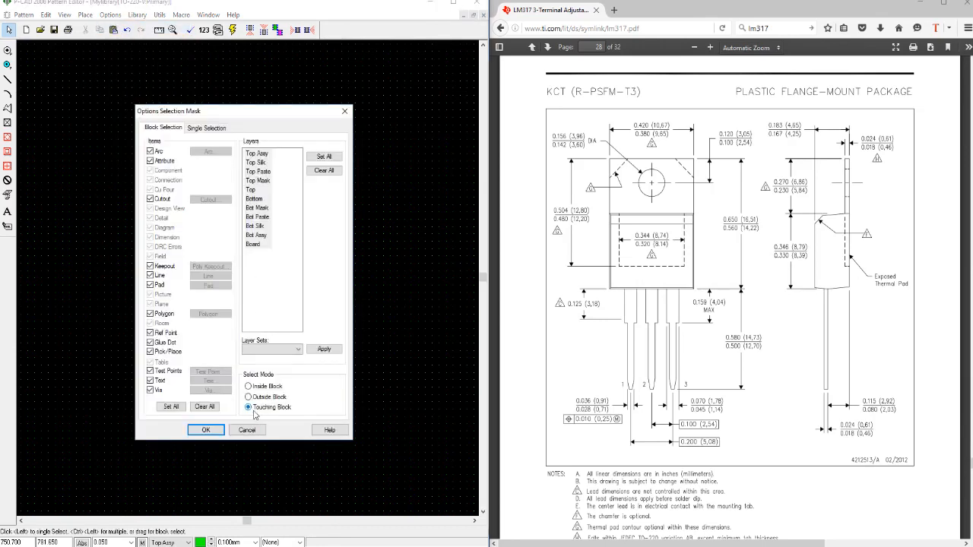
left_click(205, 429)
left_click(110, 15)
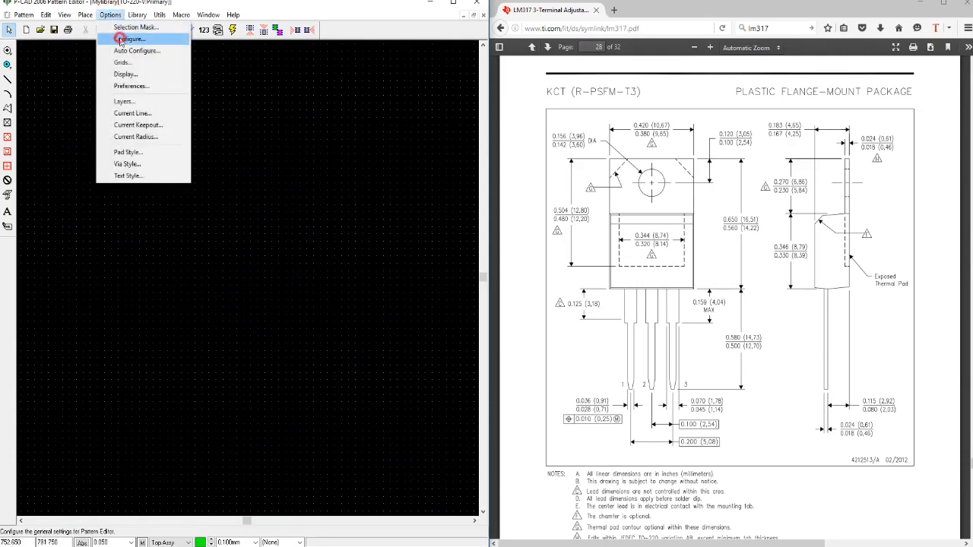
left_click(114, 39)
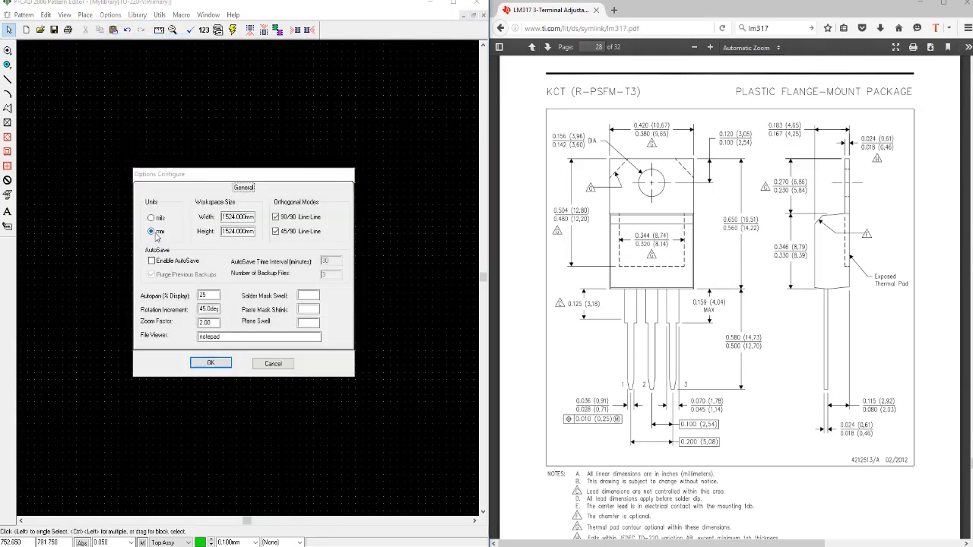
key("Return")
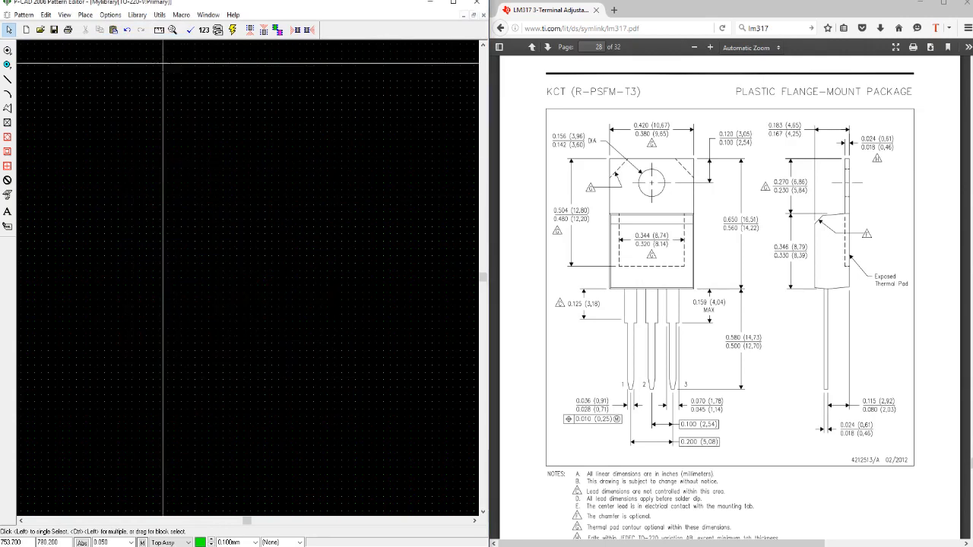
Review the mouse preferences for selection behavior and double-click properties
left_click(111, 14)
left_click(131, 85)
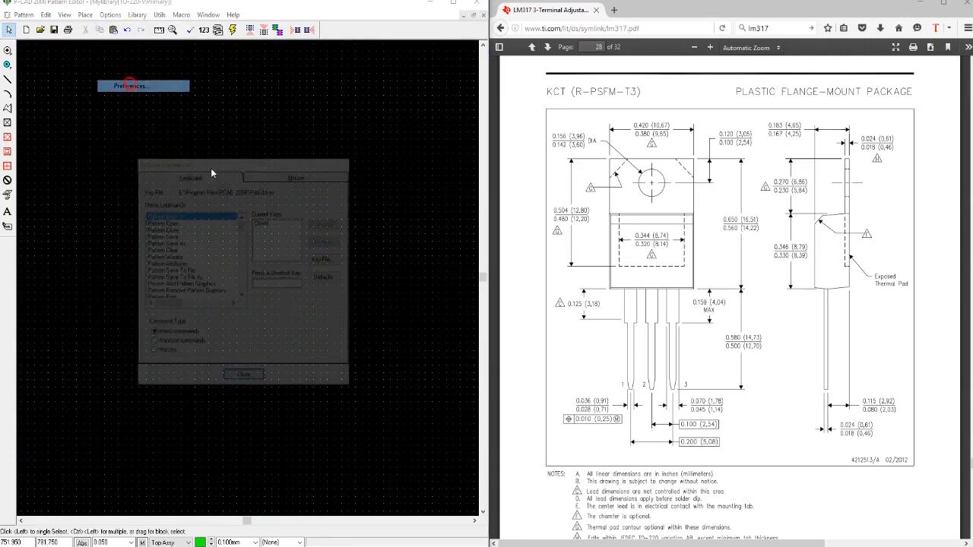
left_click(283, 174)
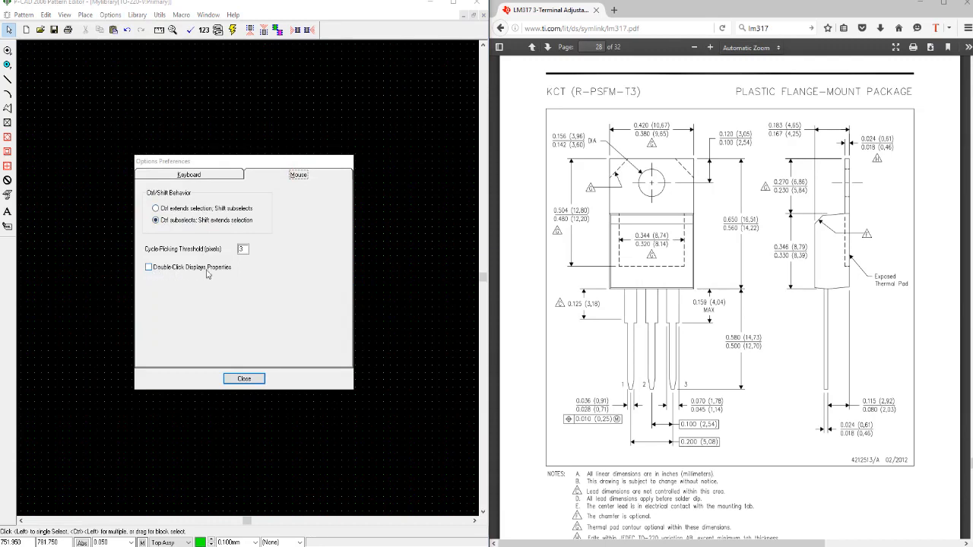
left_click(244, 378)
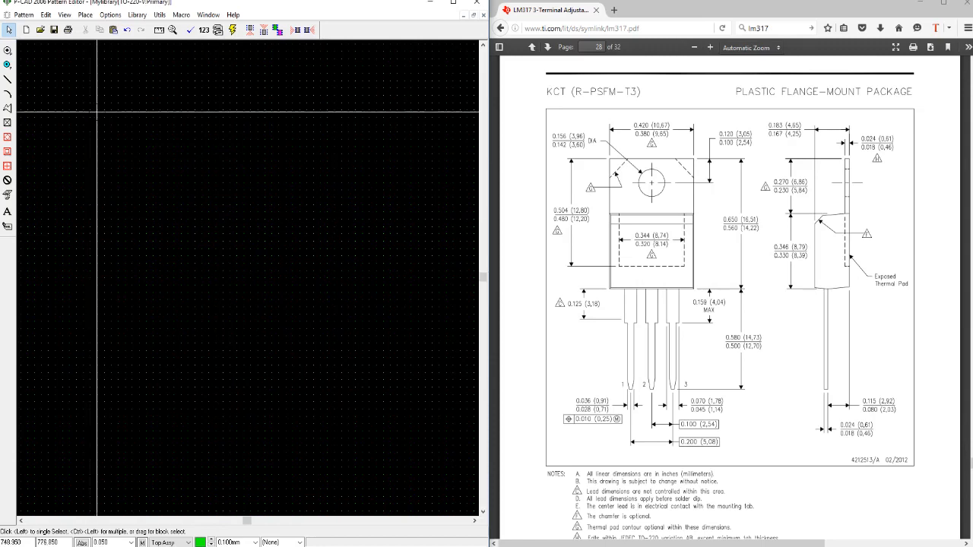
Open the saved TO-220-V pattern from the Mylibrary library
left_click(40, 29)
double_click(162, 251)
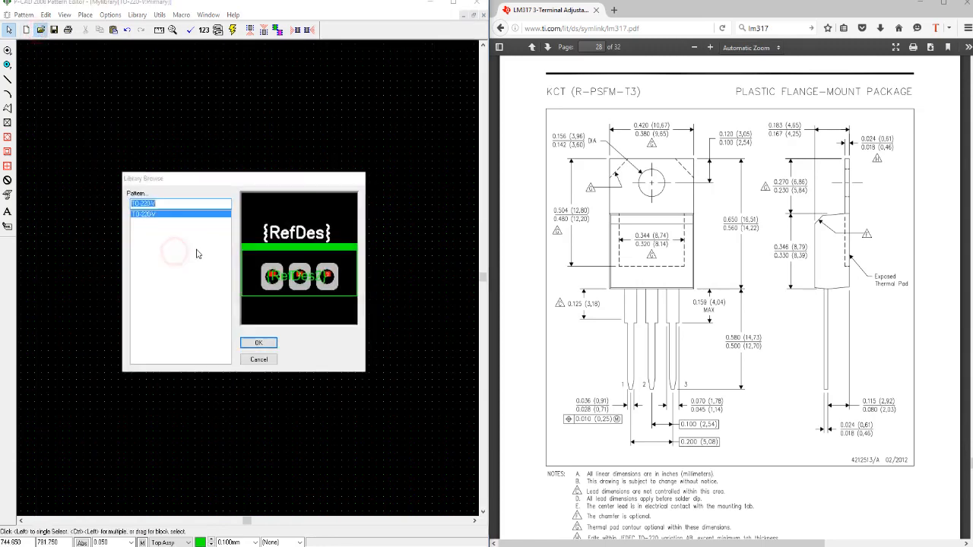
double_click(146, 214)
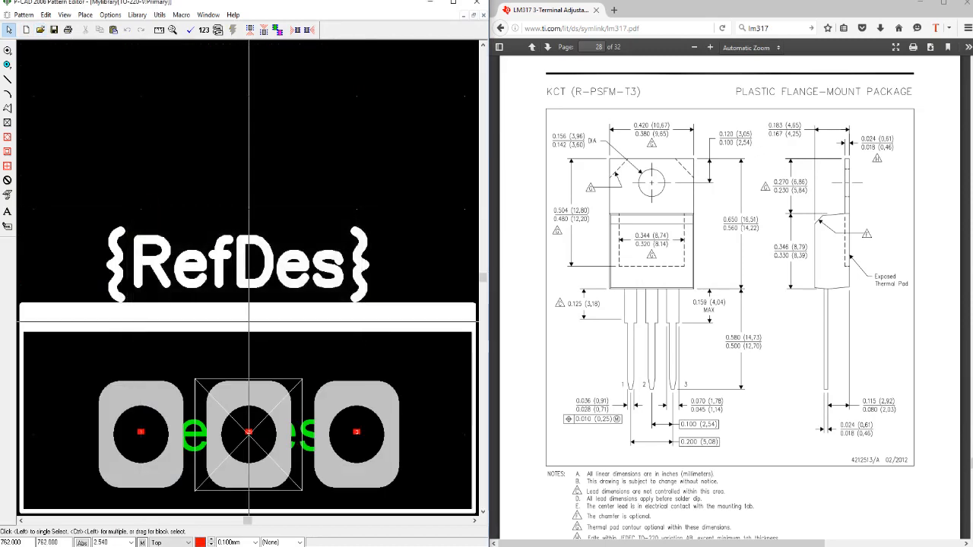
Place a pick point at the centre of the middle pad, on the pattern's reference point
scroll(143, 241, "down", 3)
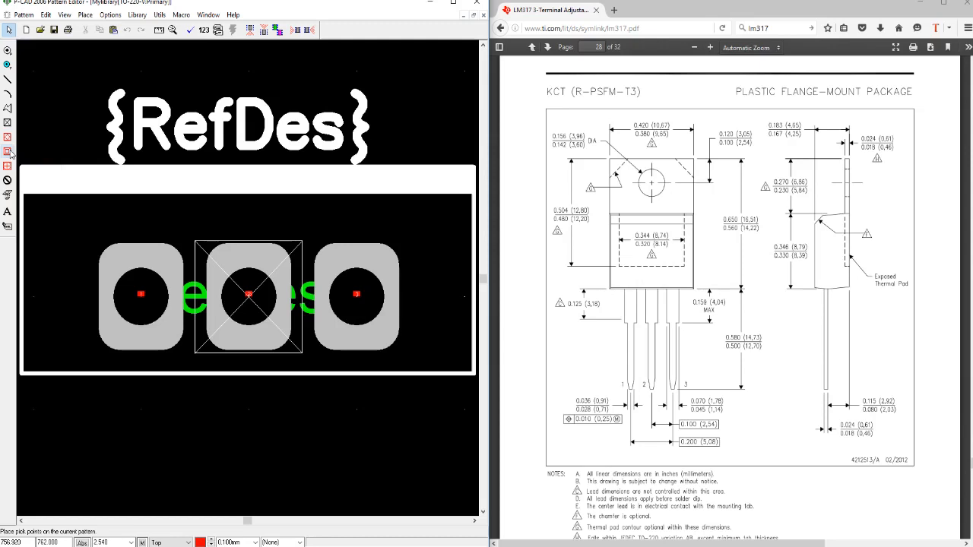
left_click(9, 152)
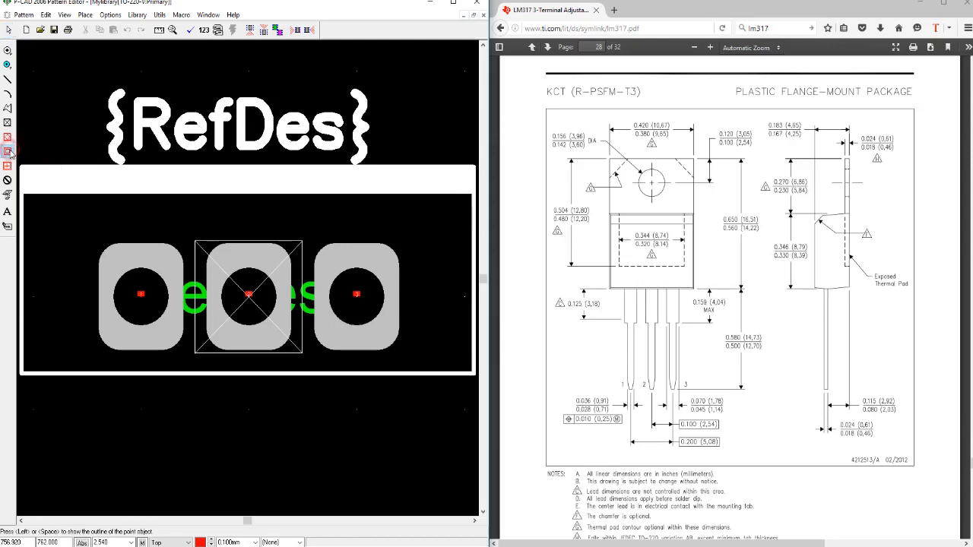
left_click(249, 295)
key("Escape")
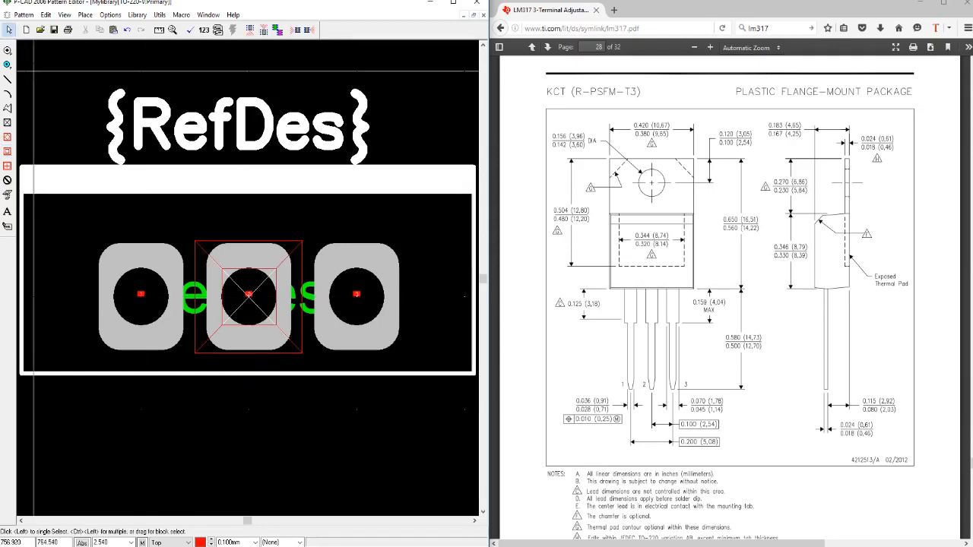
Save the pattern to Mylibrary as TO-220-V, overwriting the existing version, without creating a component
left_click(54, 30)
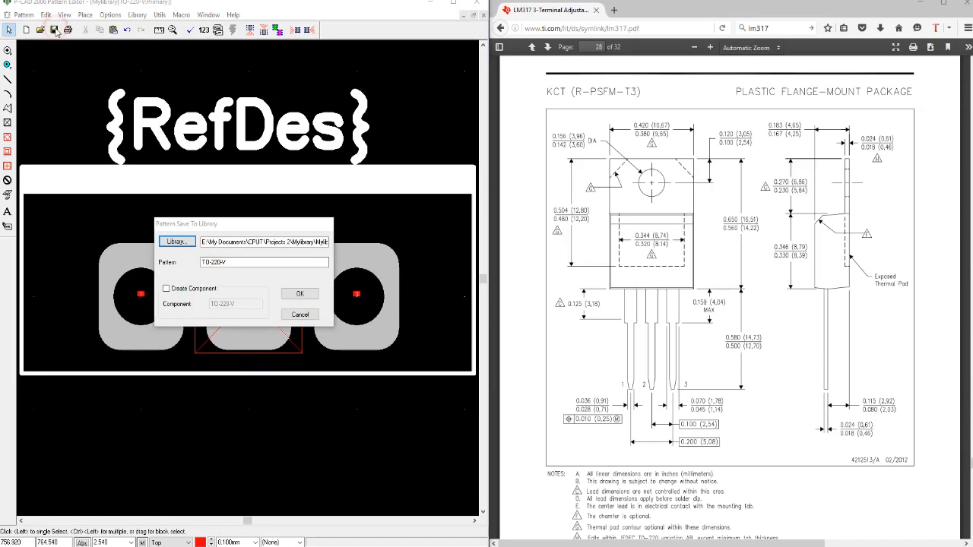
left_click(216, 263)
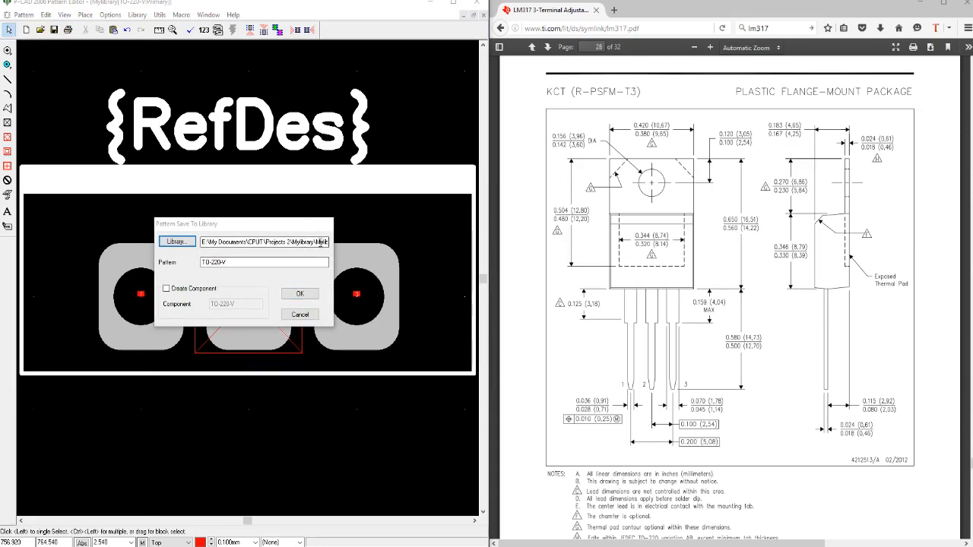
left_click(300, 298)
left_click(233, 300)
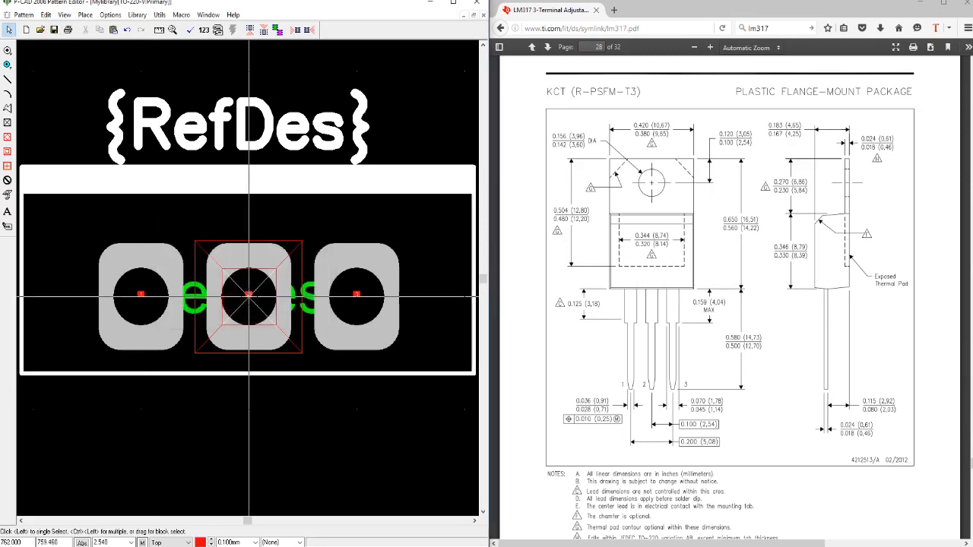